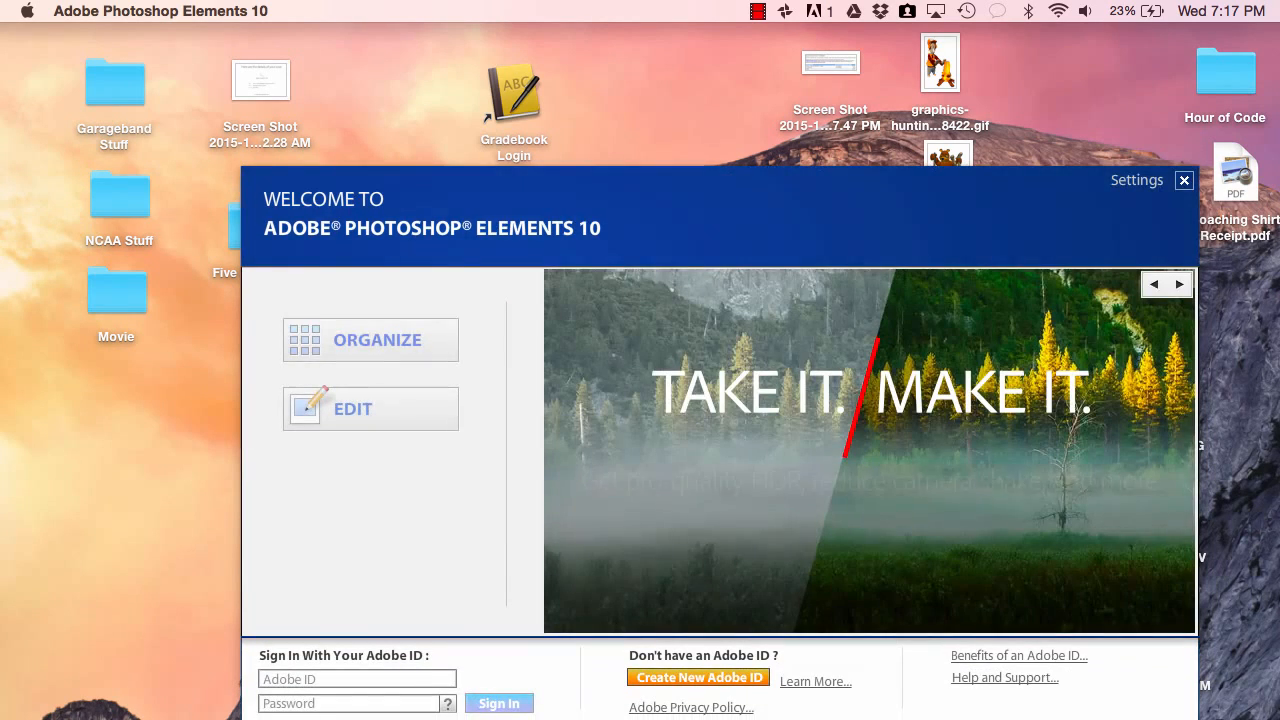
Open the Edit workspace with its window and toolbox moved further left, and reset the foreground and background colors to black and white
{"action": "left_click", "coordinate": [377, 416]}
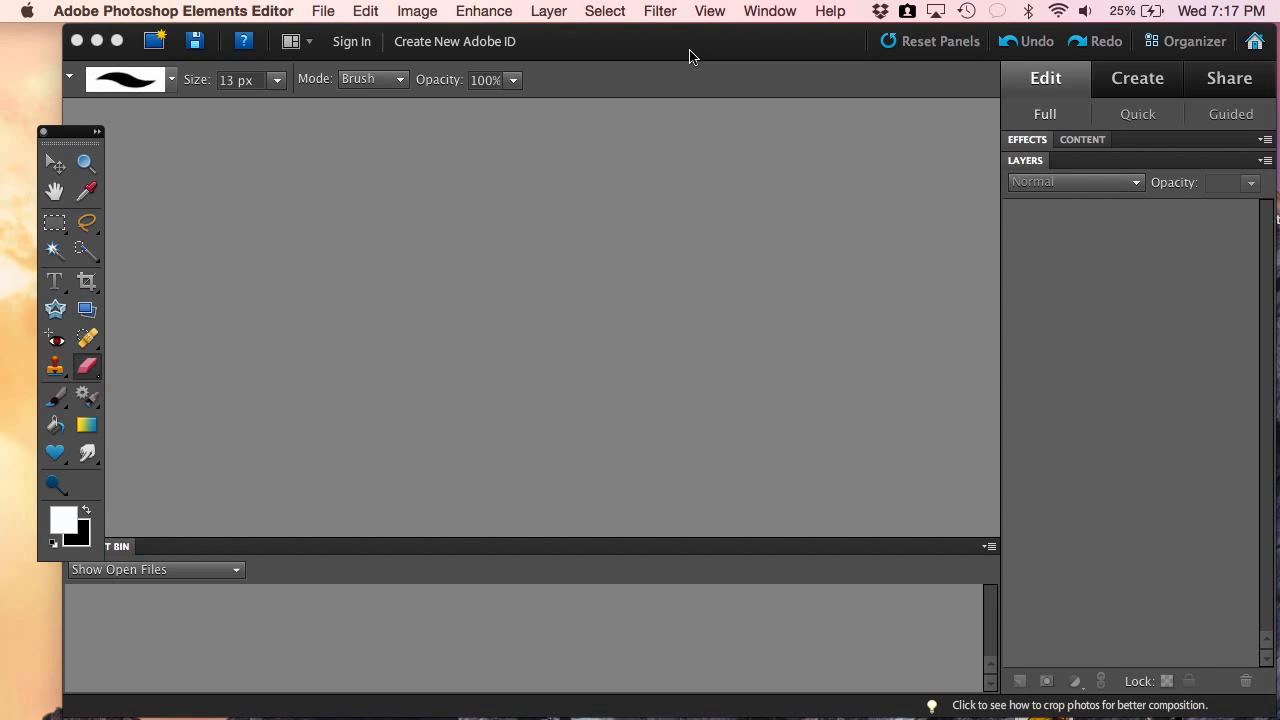
{"action": "left_click_drag", "start_coordinate": [689, 57], "coordinate": [634, 57]}
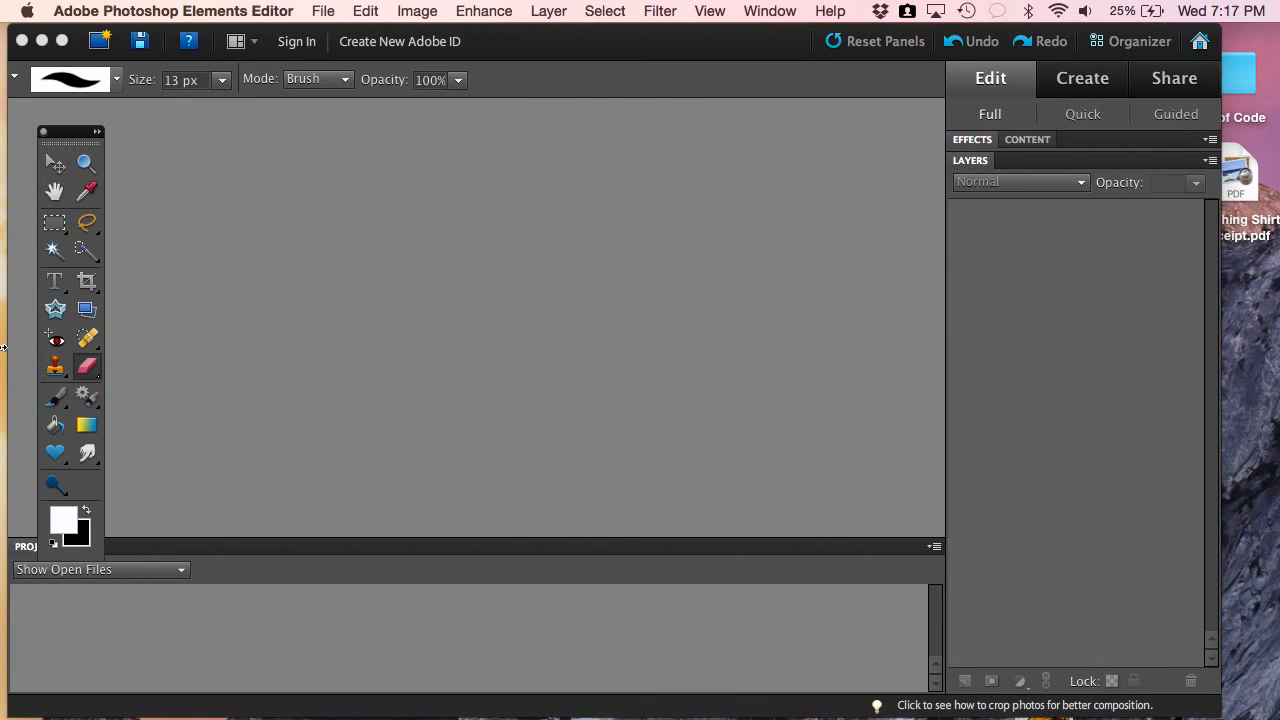
{"action": "left_click_drag", "start_coordinate": [76, 141], "coordinate": [57, 117]}
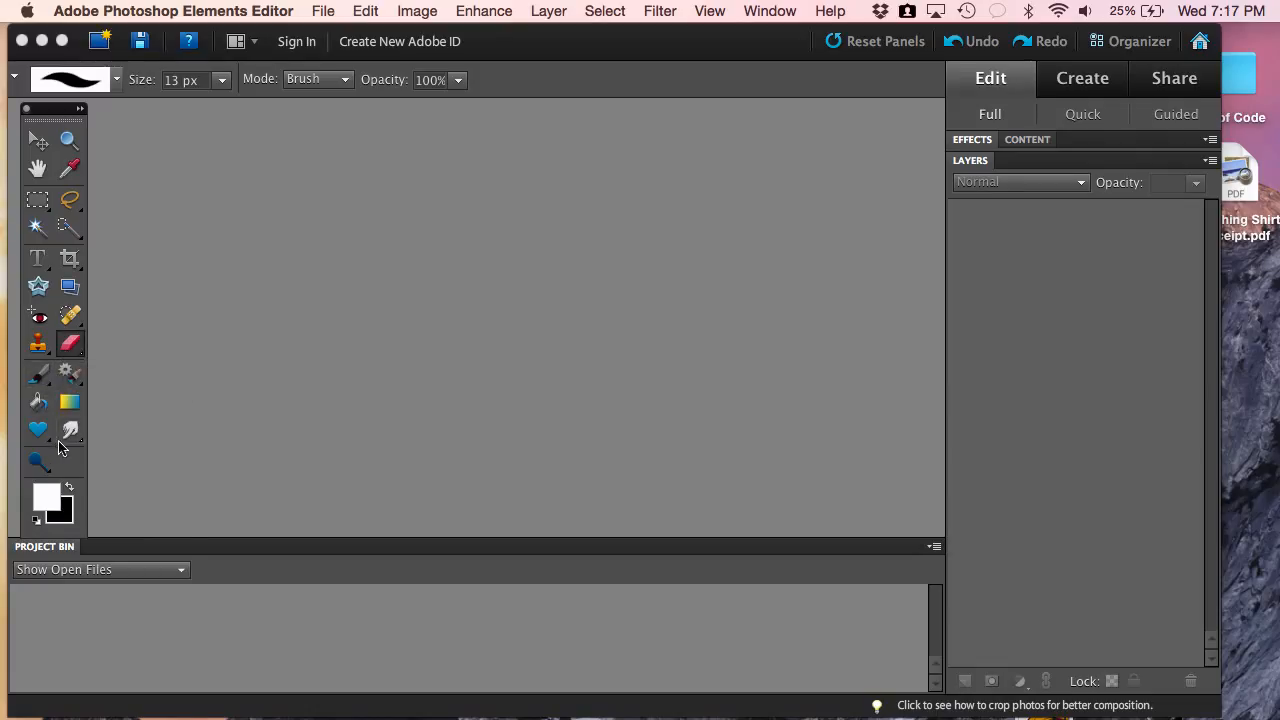
{"action": "left_click", "coordinate": [36, 522]}
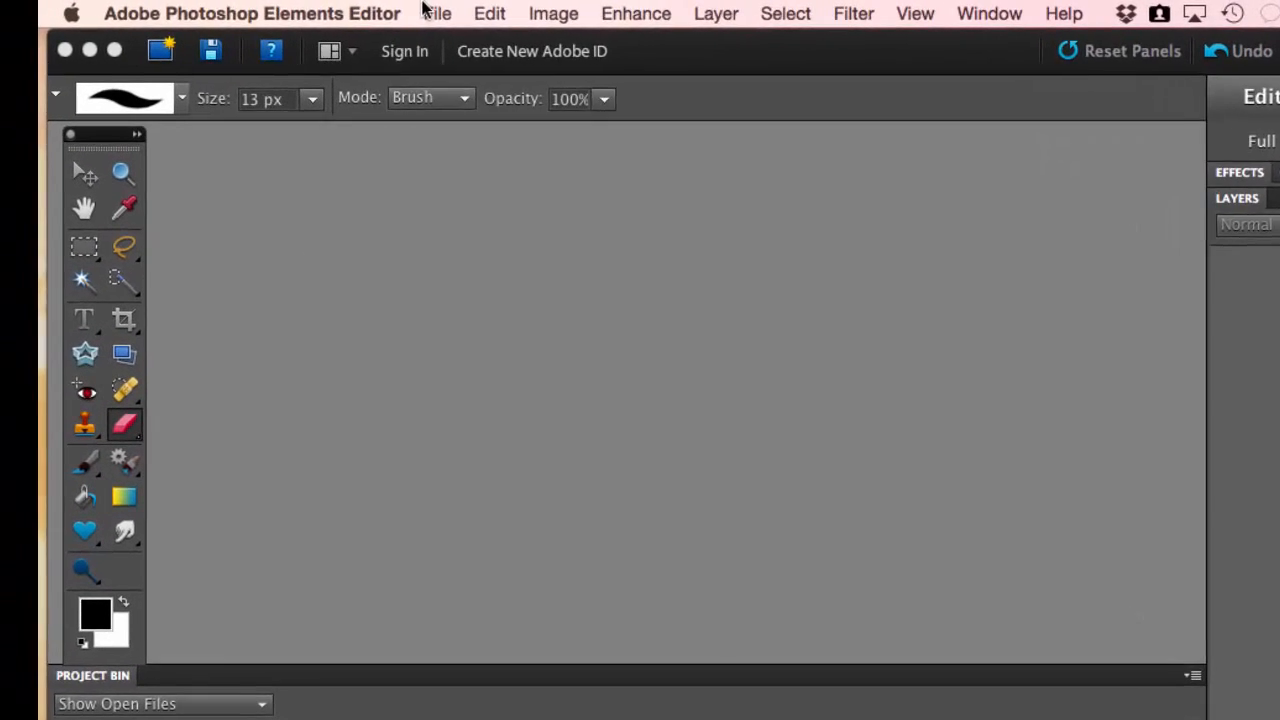
Create a new document named House from the Web preset, 640 x 480 pixels at 72 pixels/inch, with white background contents
{"action": "left_click", "coordinate": [323, 10]}
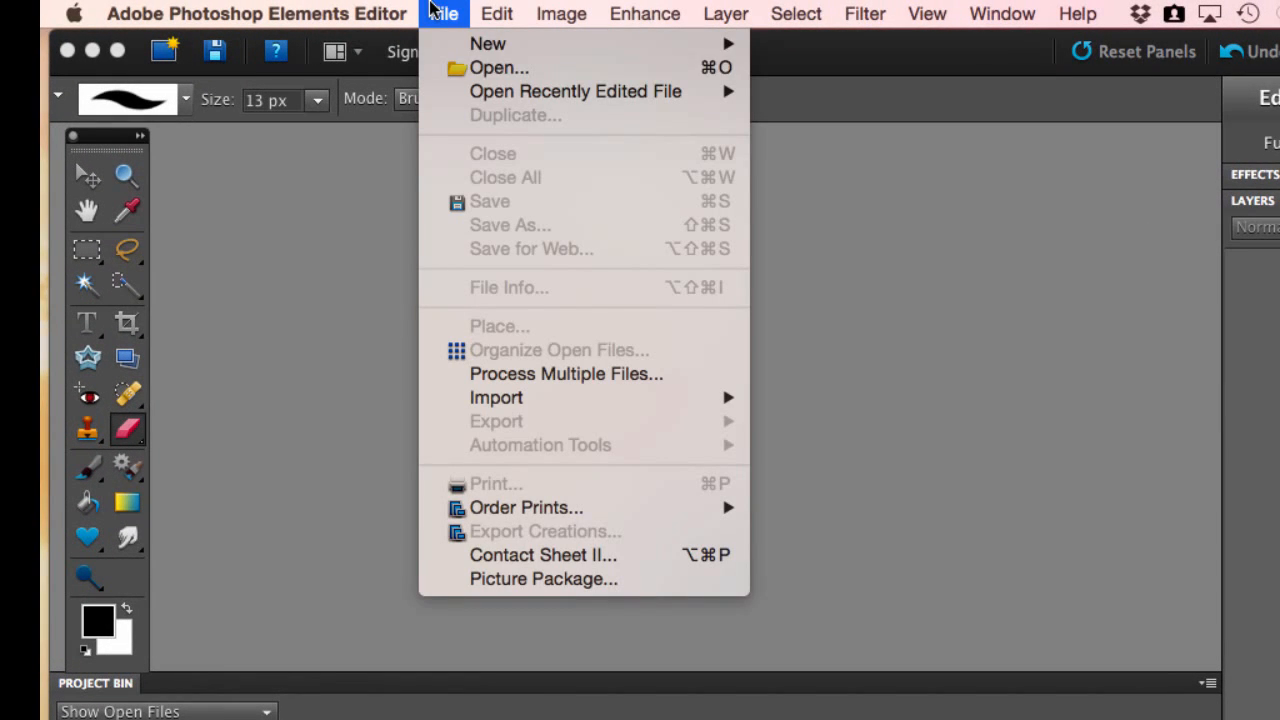
{"action": "mouse_move", "coordinate": [463, 50]}
{"action": "left_click", "coordinate": [789, 52]}
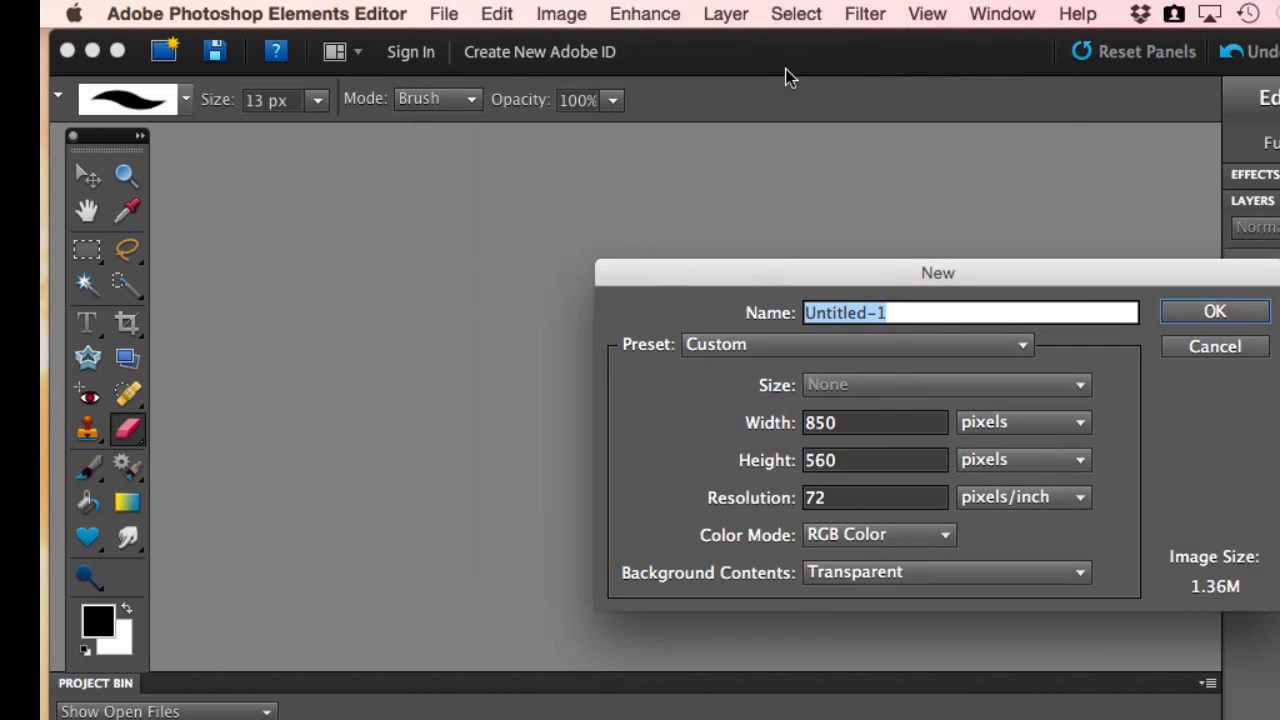
{"action": "left_click_drag", "start_coordinate": [774, 278], "coordinate": [413, 113]}
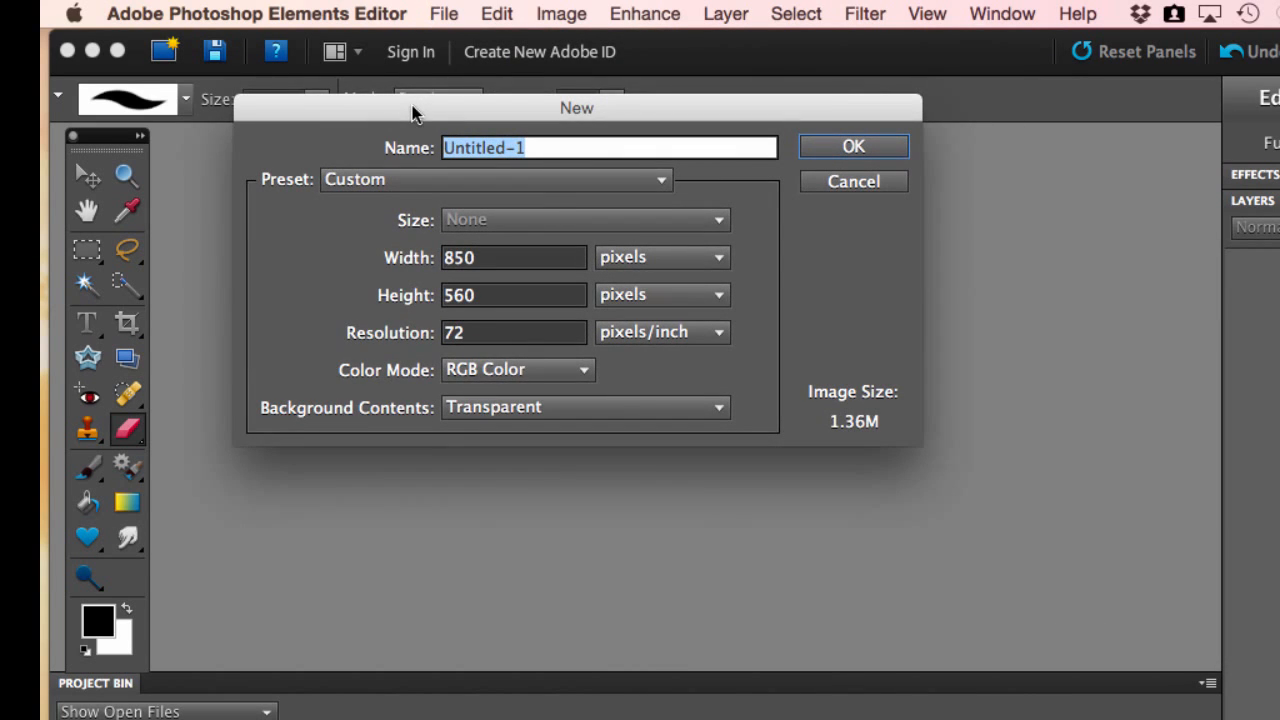
{"action": "left_click", "coordinate": [392, 180]}
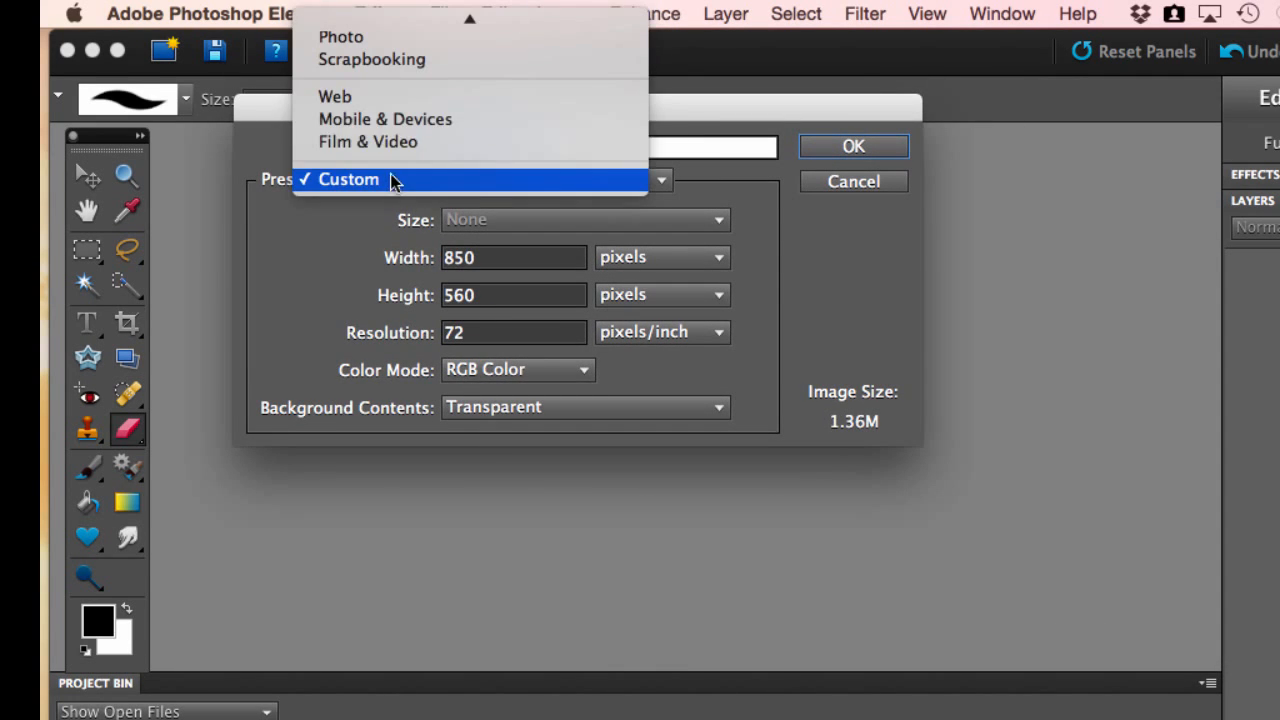
{"action": "left_click", "coordinate": [380, 97]}
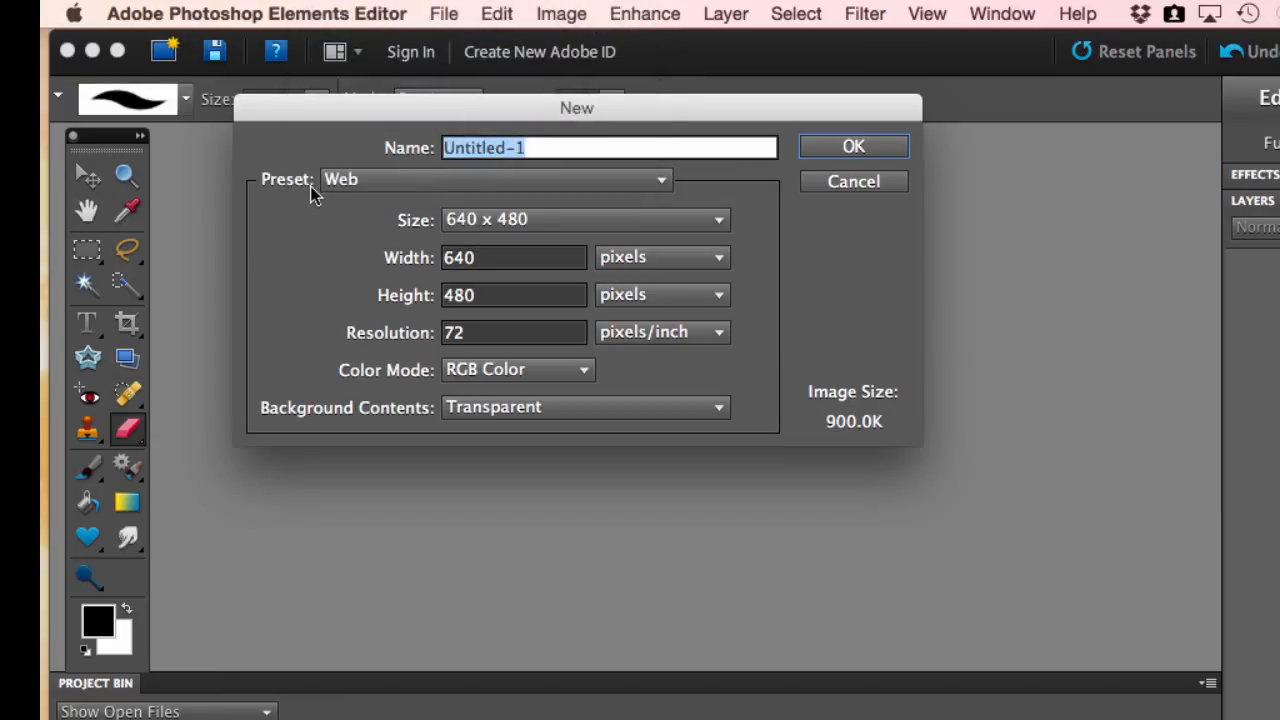
{"action": "left_click", "coordinate": [556, 417]}
{"action": "left_click", "coordinate": [462, 360]}
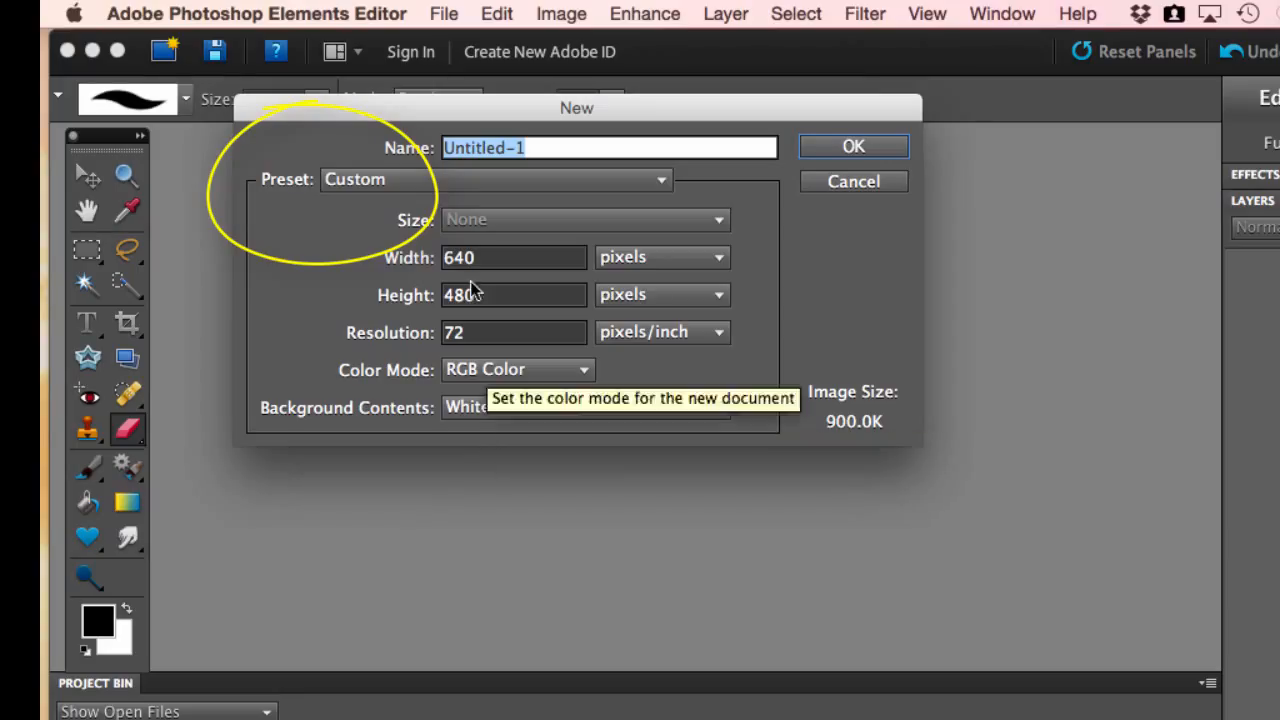
{"action": "left_click", "coordinate": [420, 182]}
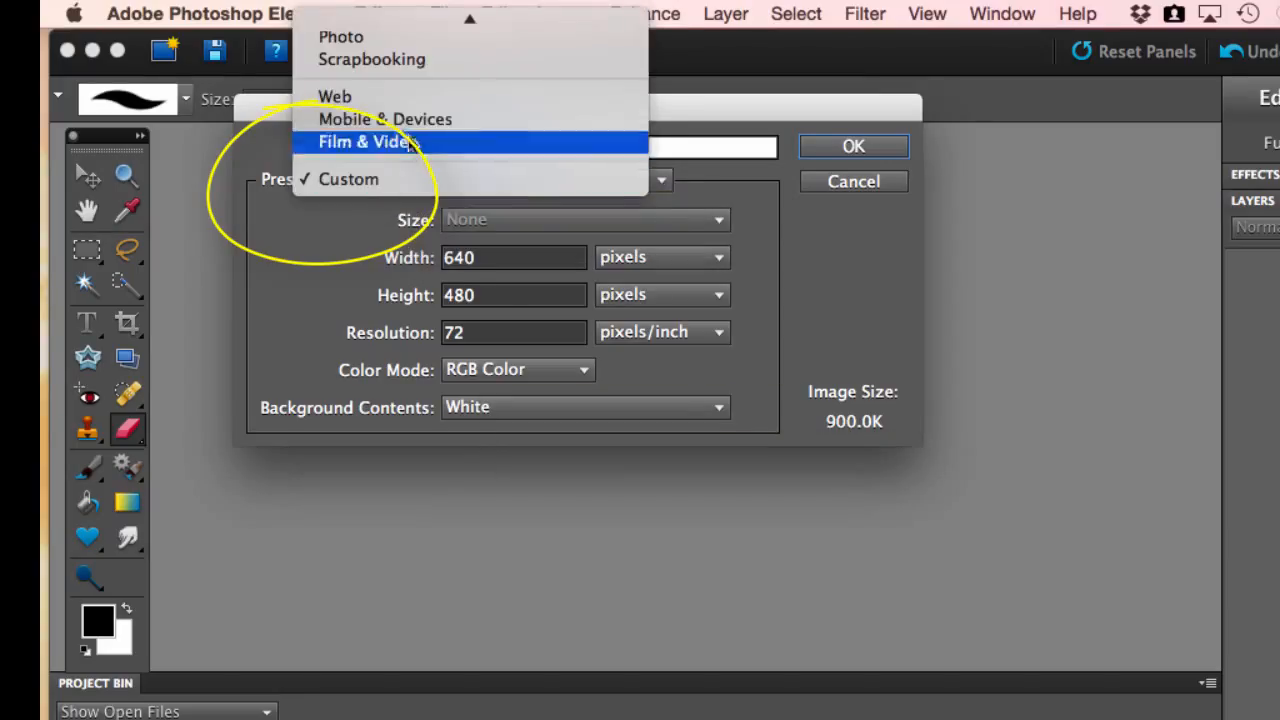
{"action": "left_click", "coordinate": [337, 94]}
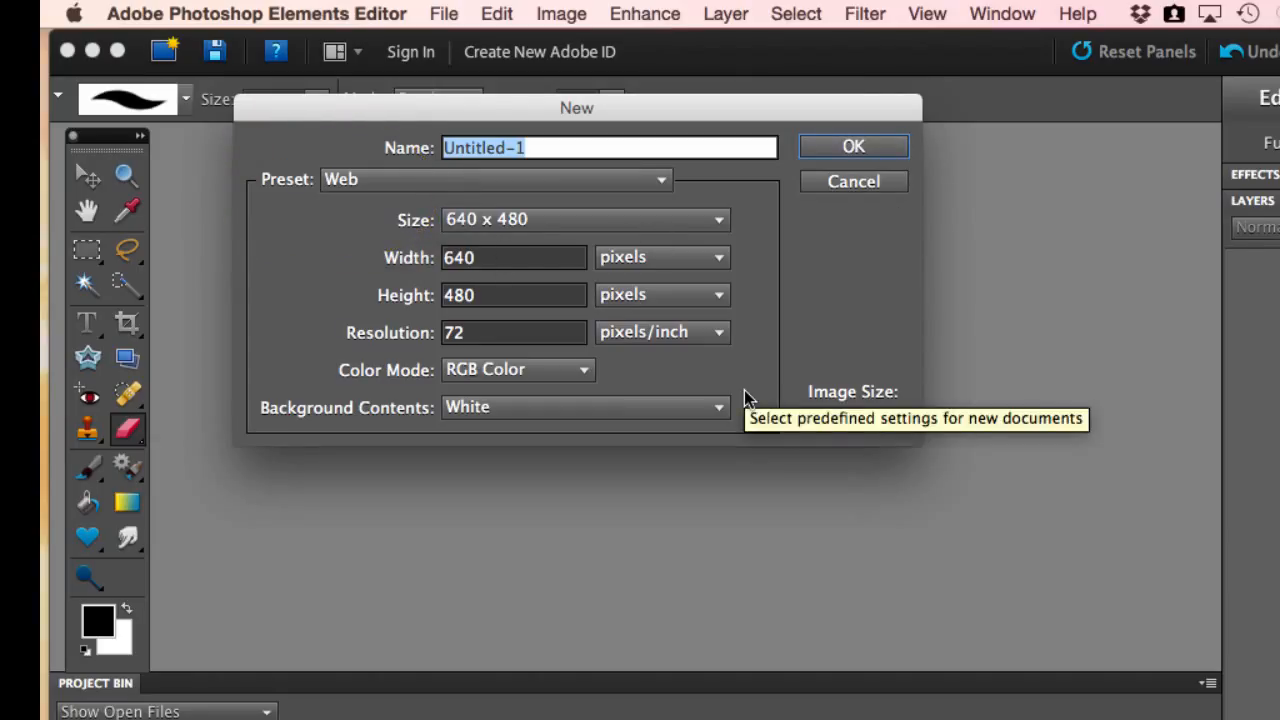
{"action": "type", "text": "House"}
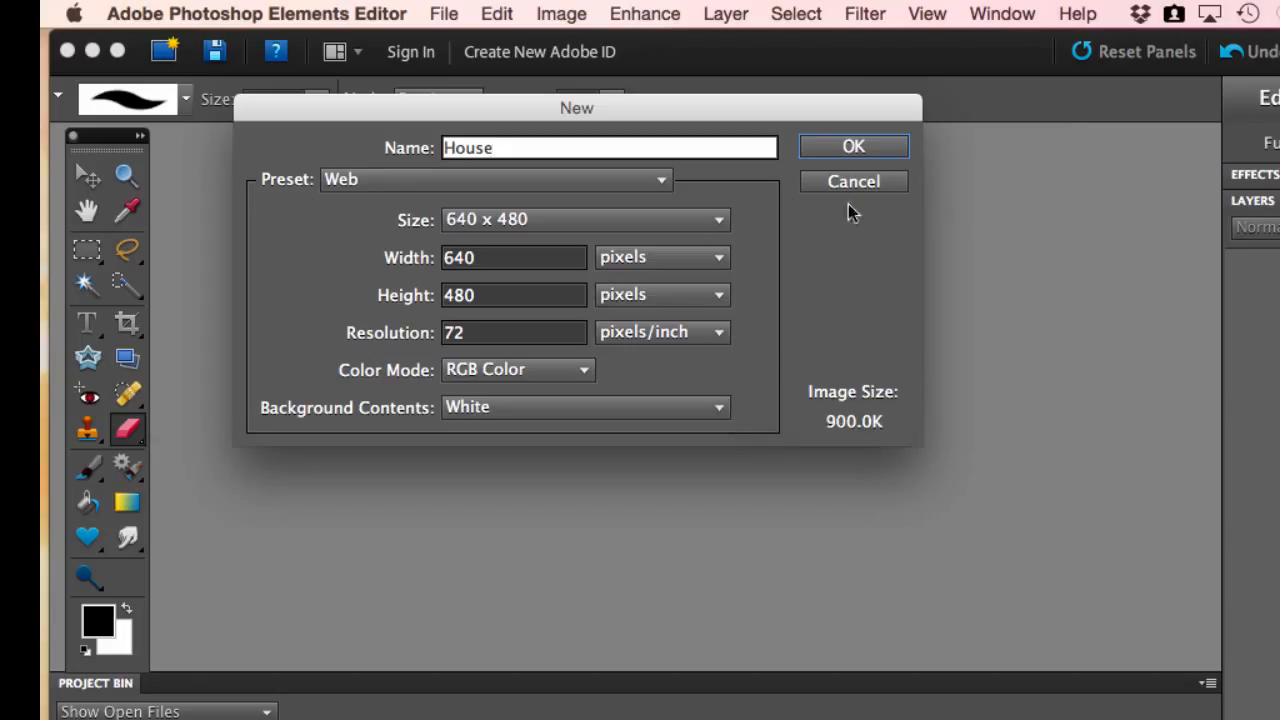
{"action": "left_click", "coordinate": [850, 146]}
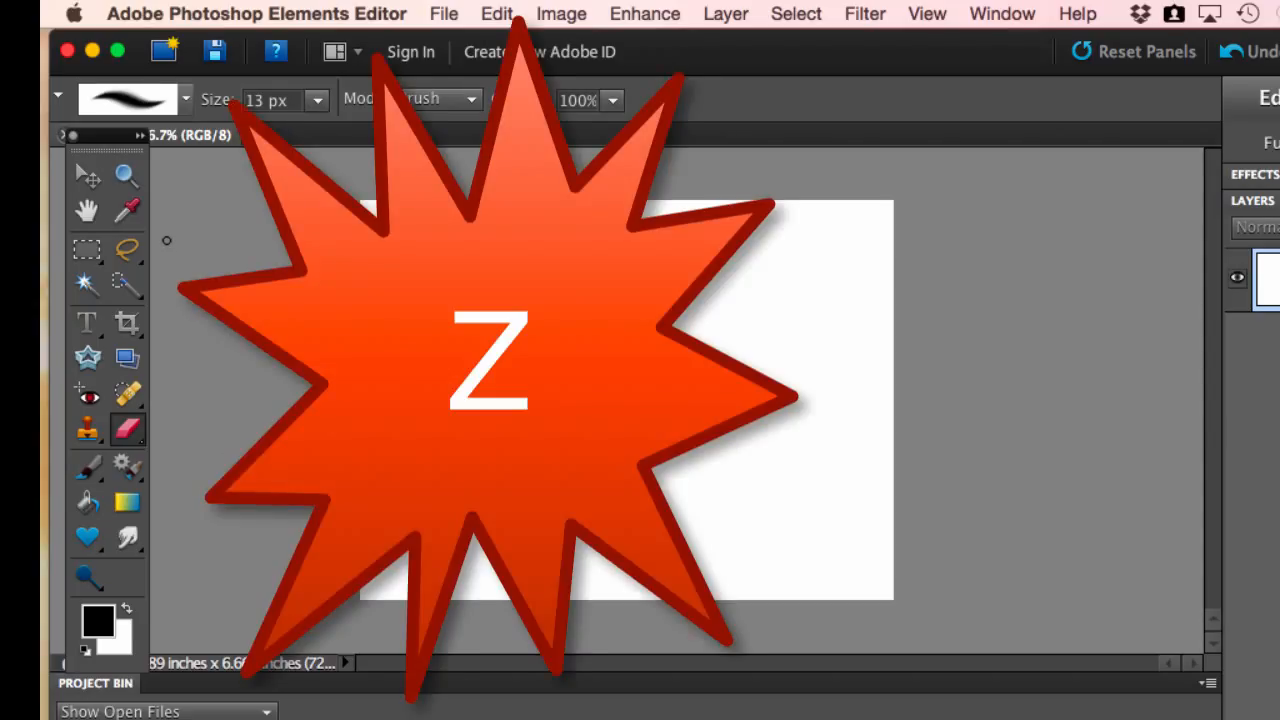
Use the Zoom tool to magnify the blank canvas to 300%, then zoom out to 50%
{"action": "key", "text": "z"}
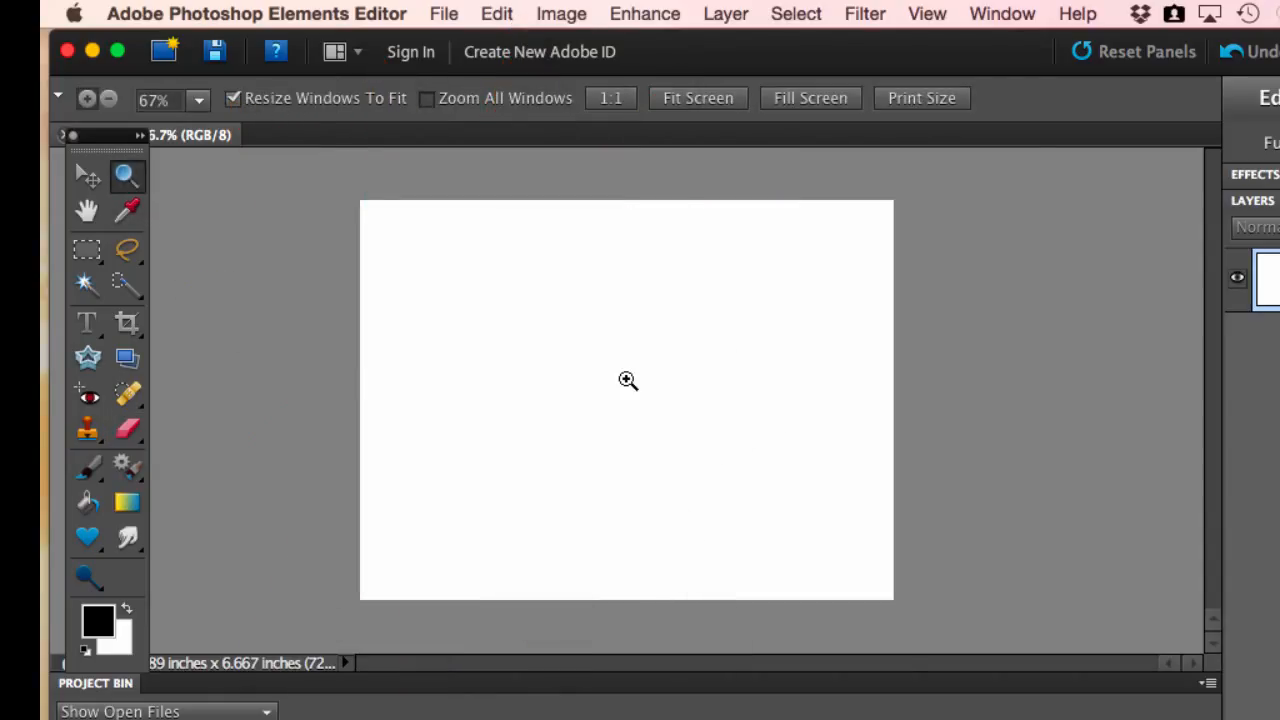
{"action": "left_click", "coordinate": [627, 380]}
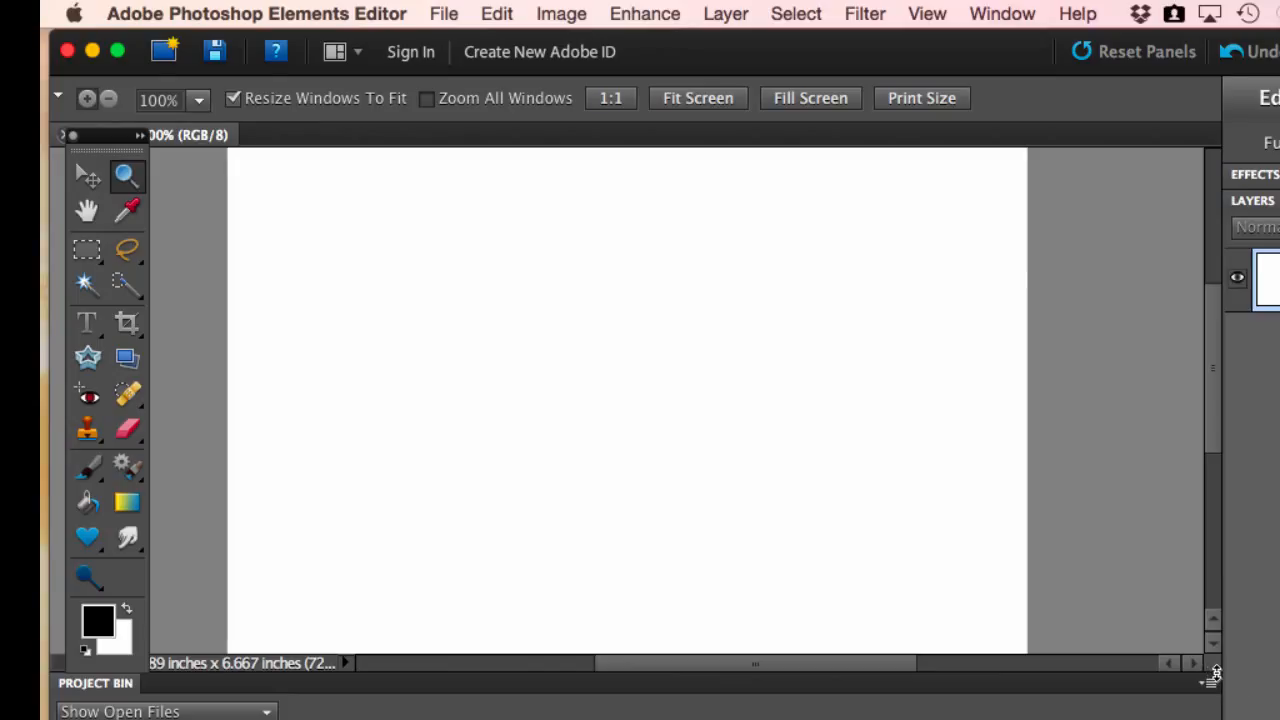
{"action": "left_click", "coordinate": [547, 378]}
{"action": "left_click", "coordinate": [547, 378]}
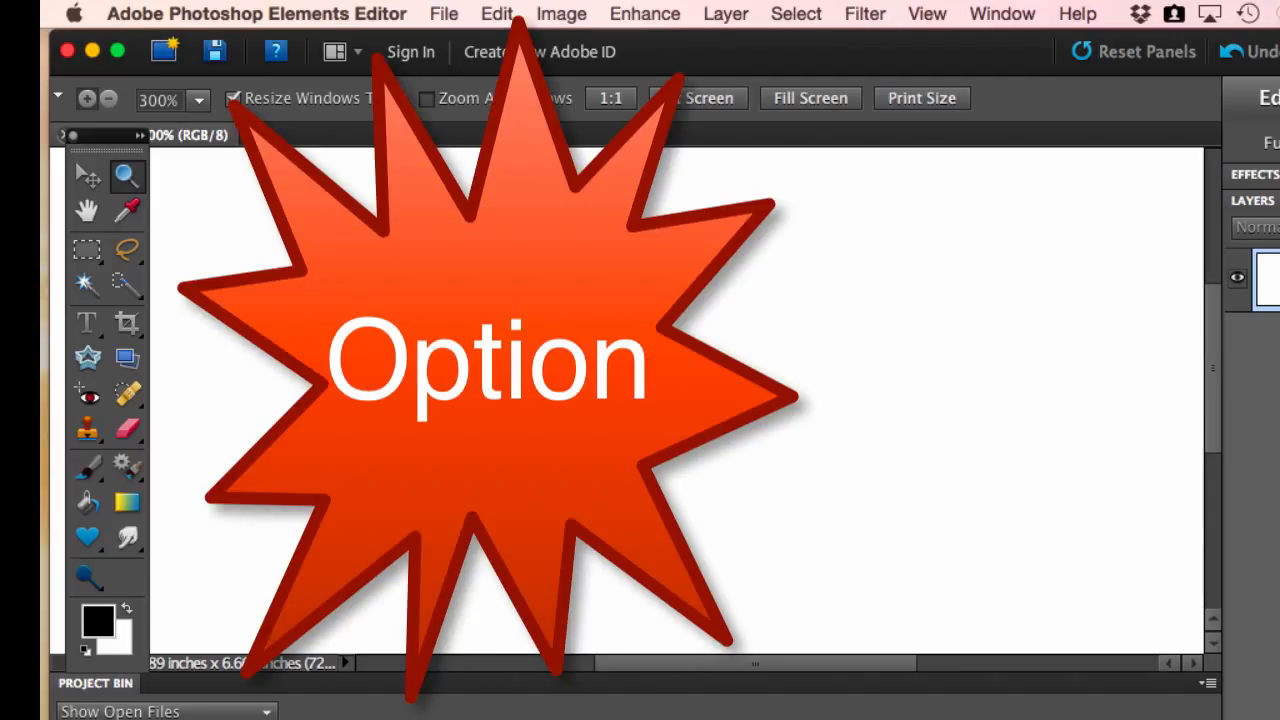
{"action": "key", "text": "alt"}
{"action": "left_click", "coordinate": [565, 358], "text": "alt"}
{"action": "left_click", "coordinate": [565, 358], "text": "alt"}
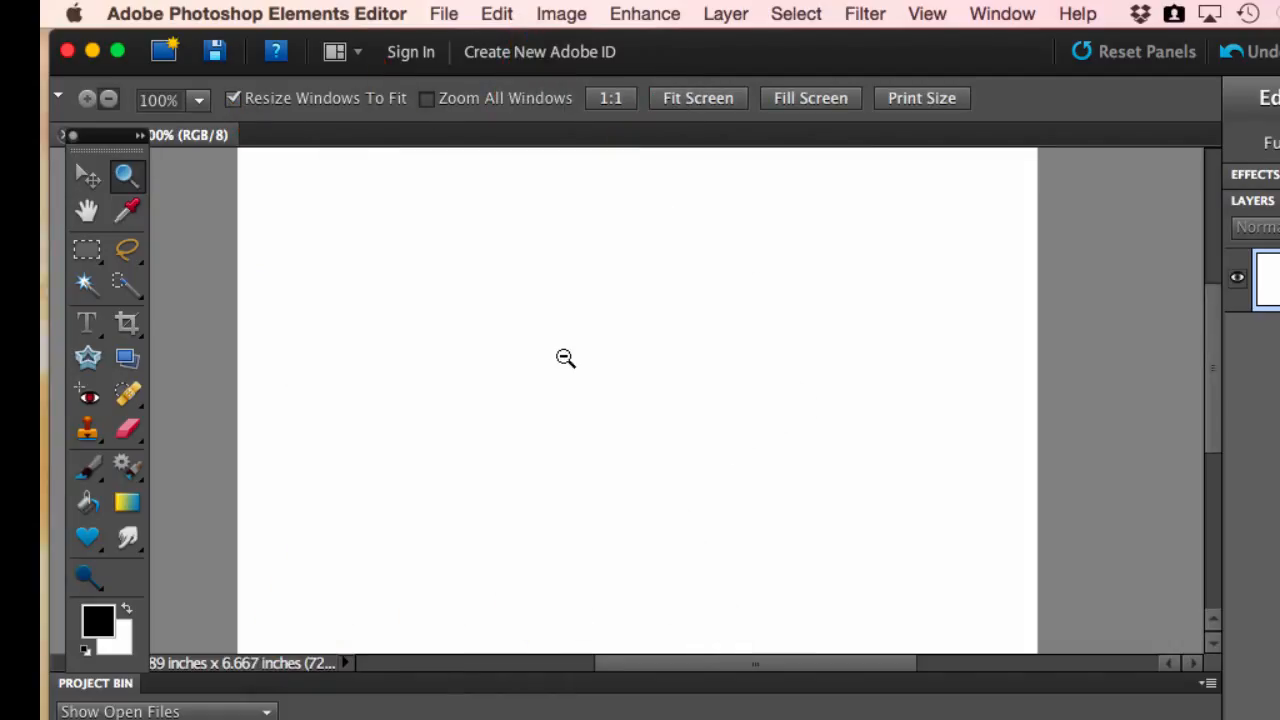
{"action": "left_click", "coordinate": [565, 358], "text": "alt"}
{"action": "left_click", "coordinate": [565, 358], "text": "alt"}
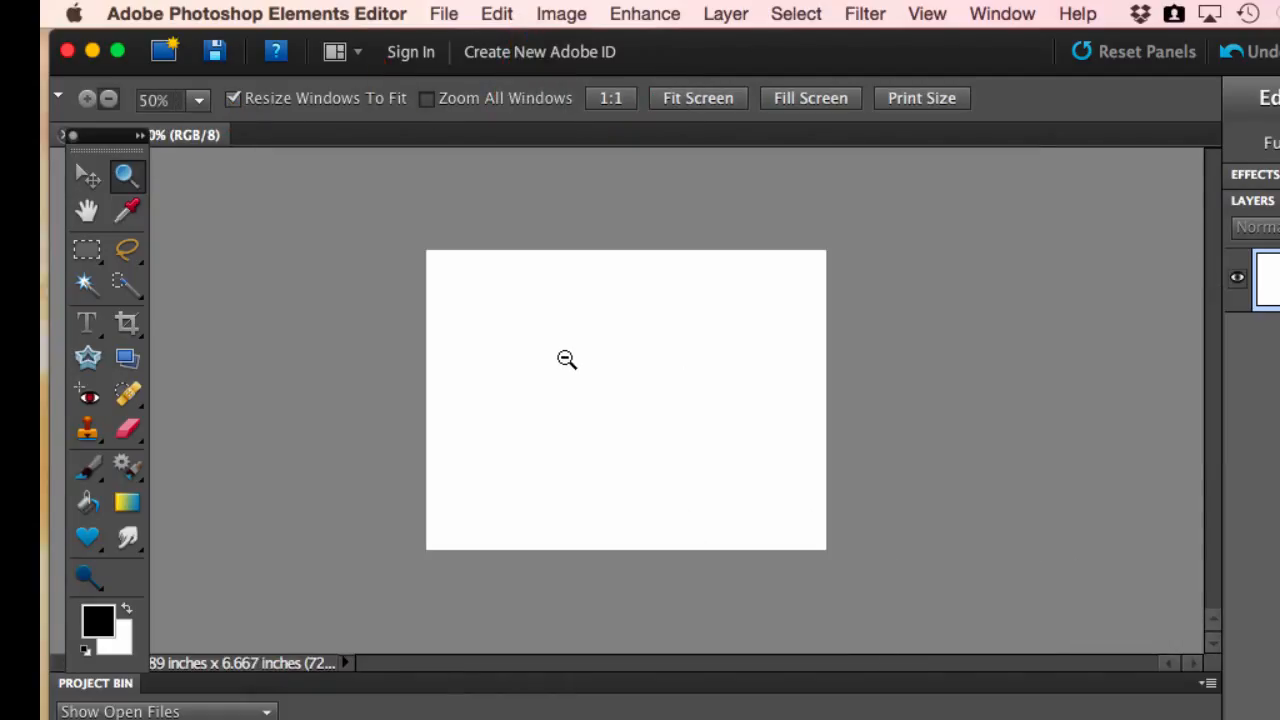
Zoom the canvas to 100% and enlarge the document area by shrinking the surrounding panels
{"action": "left_click", "coordinate": [566, 359]}
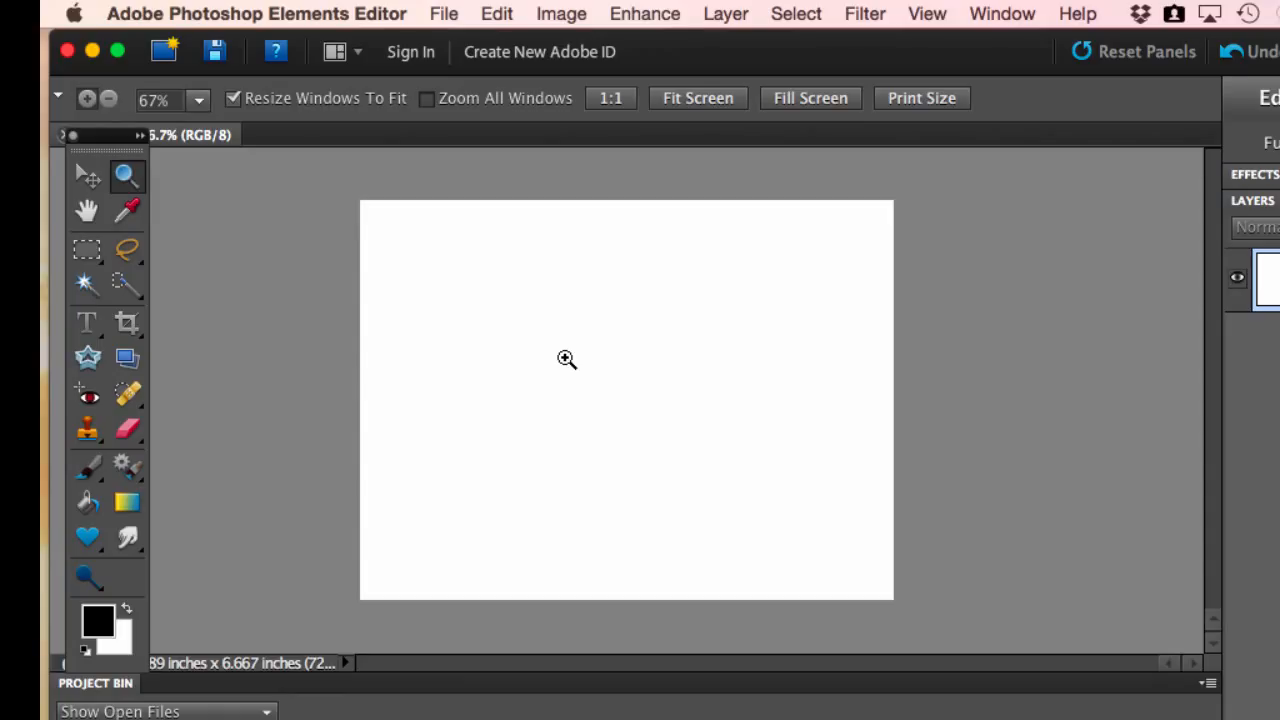
{"action": "left_click", "coordinate": [566, 359]}
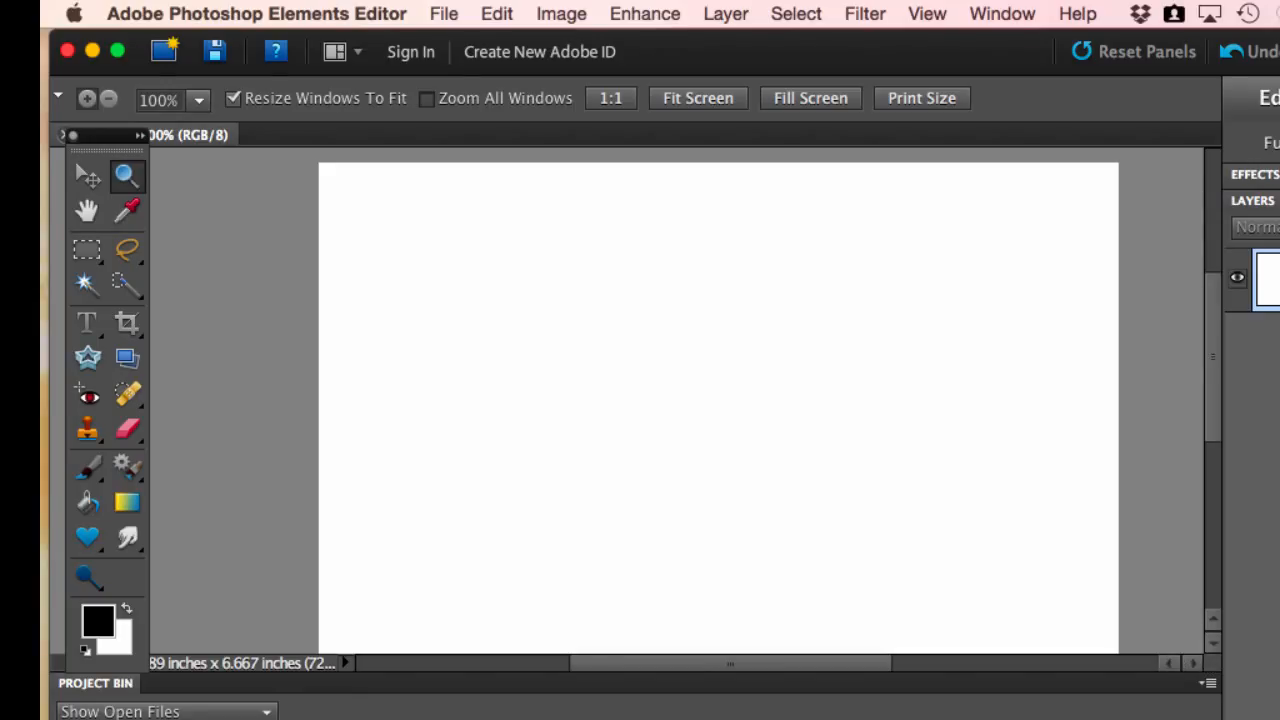
{"action": "left_click_drag", "start_coordinate": [1140, 655], "coordinate": [1211, 664]}
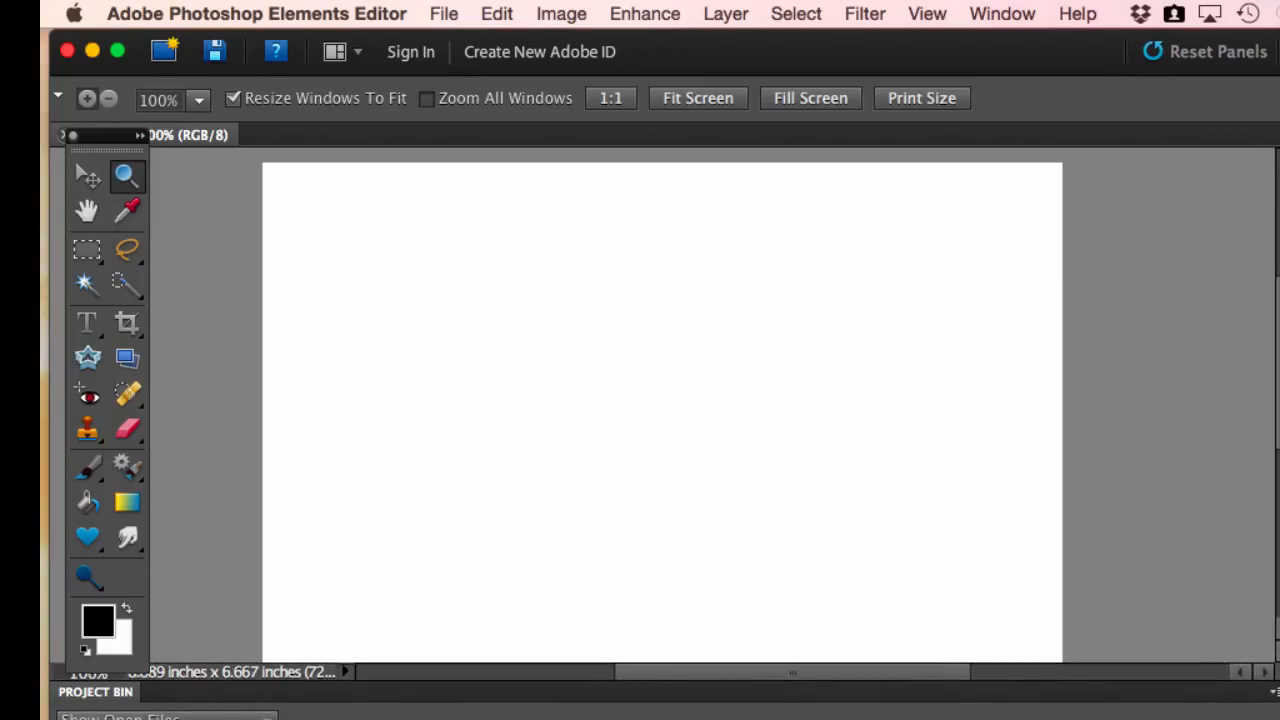
Paint a freehand black stroke across the canvas with the 15 px Brush tool, then undo it
{"action": "left_click", "coordinate": [88, 472]}
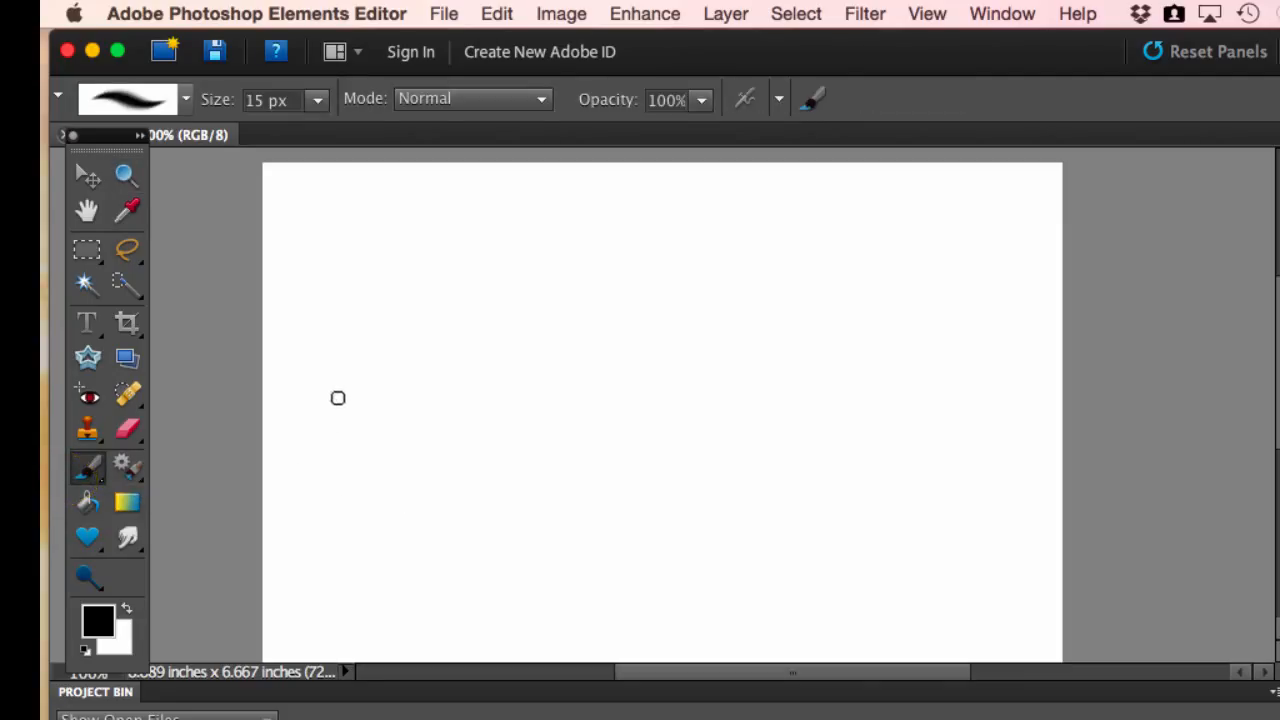
{"action": "mouse_move", "coordinate": [324, 391]}
{"action": "left_mouse_down"}
{"action": "mouse_move", "coordinate": [483, 440]}
{"action": "mouse_move", "coordinate": [870, 435]}
{"action": "mouse_move", "coordinate": [937, 455]}
{"action": "left_mouse_up"}
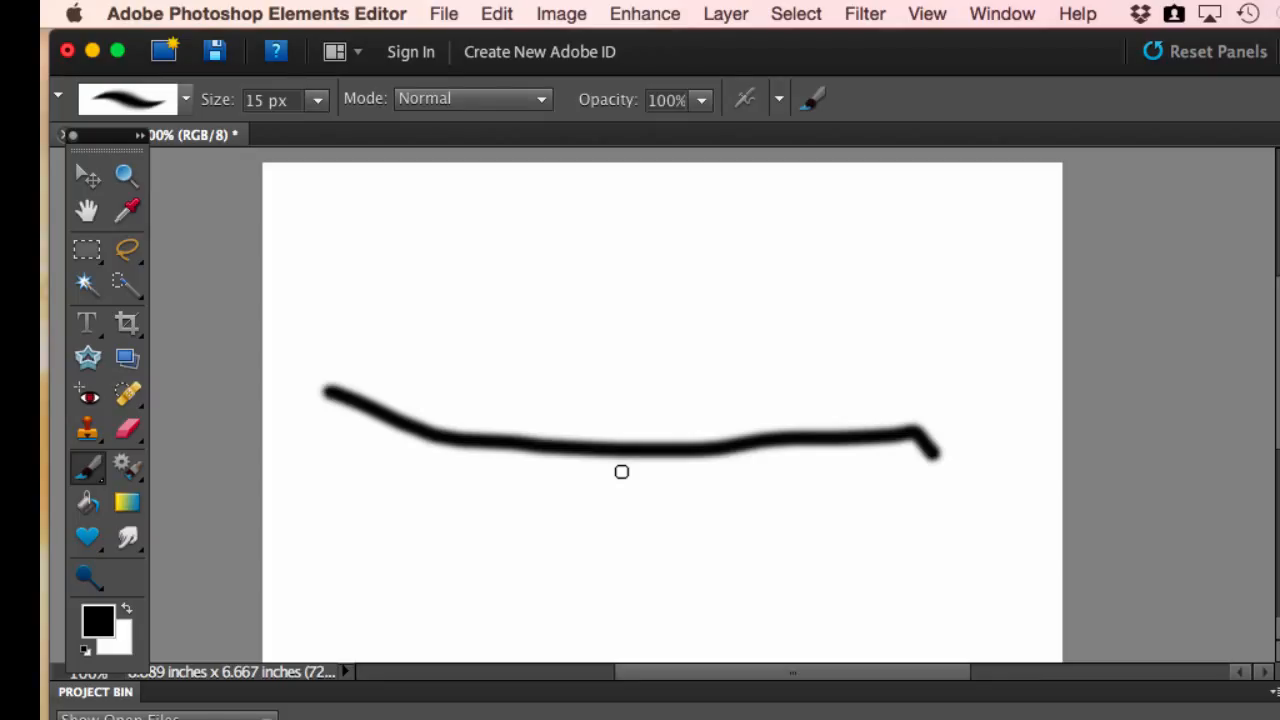
{"action": "key", "text": "super+z"}
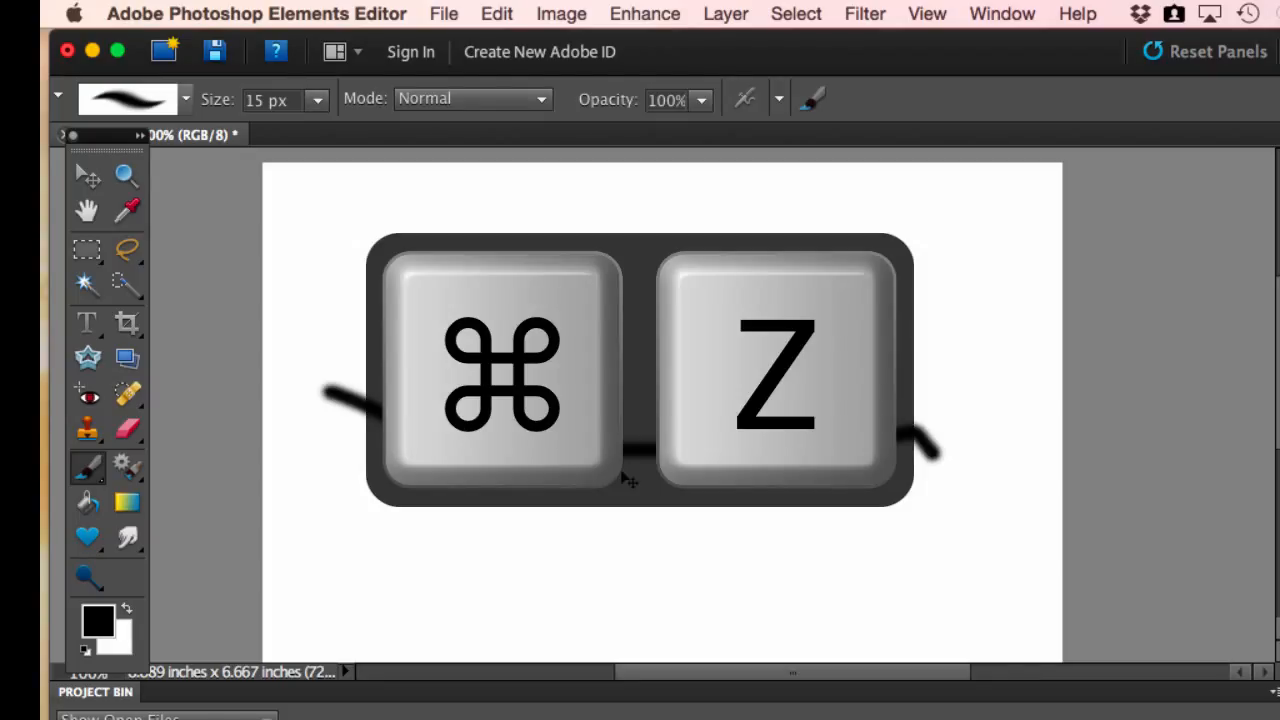
{"action": "key", "text": "super+z"}
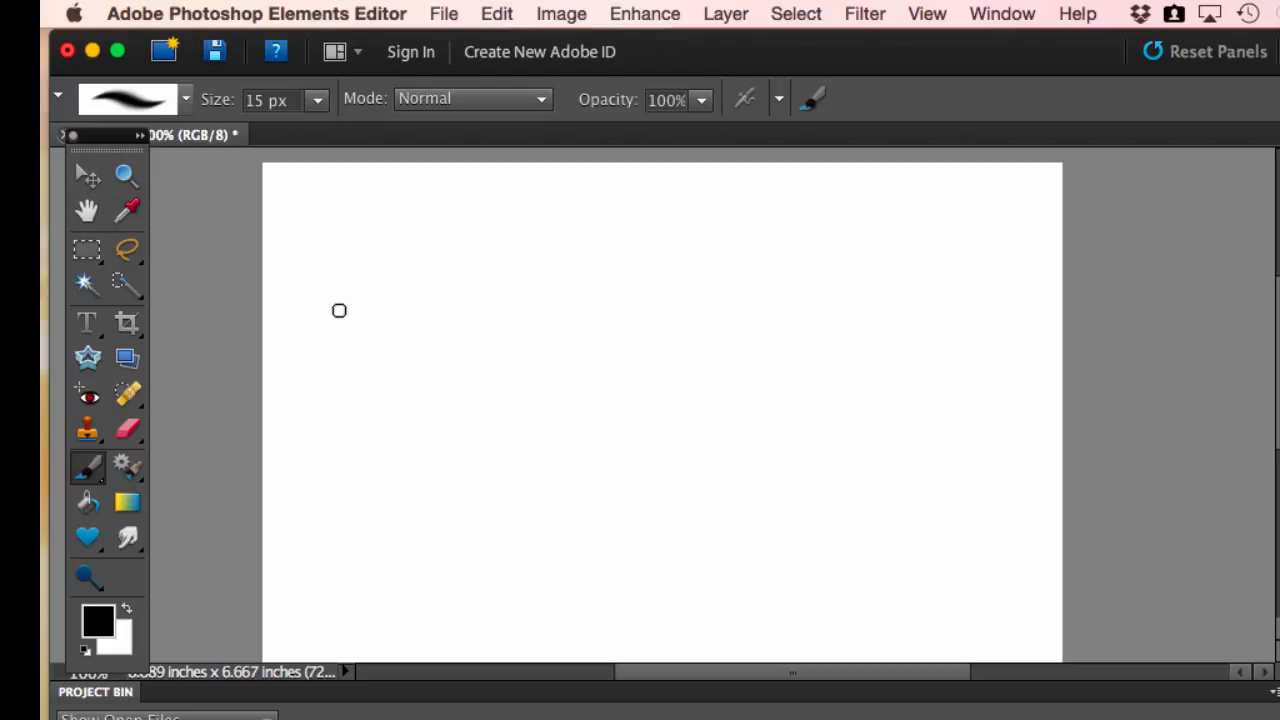
Paint three perfectly straight horizontal black lines, one below another, with the 15 px brush
{"action": "left_click", "coordinate": [339, 310]}
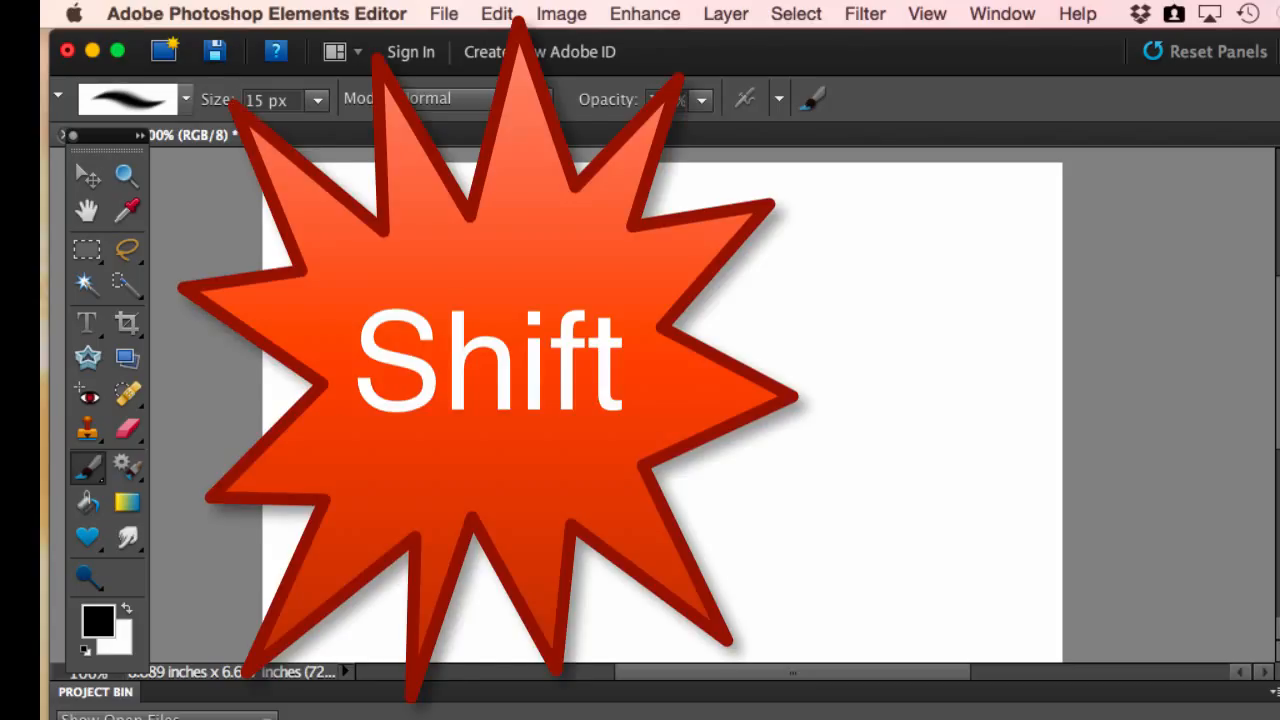
{"action": "left_click_drag", "start_coordinate": [640, 313], "coordinate": [912, 320]}
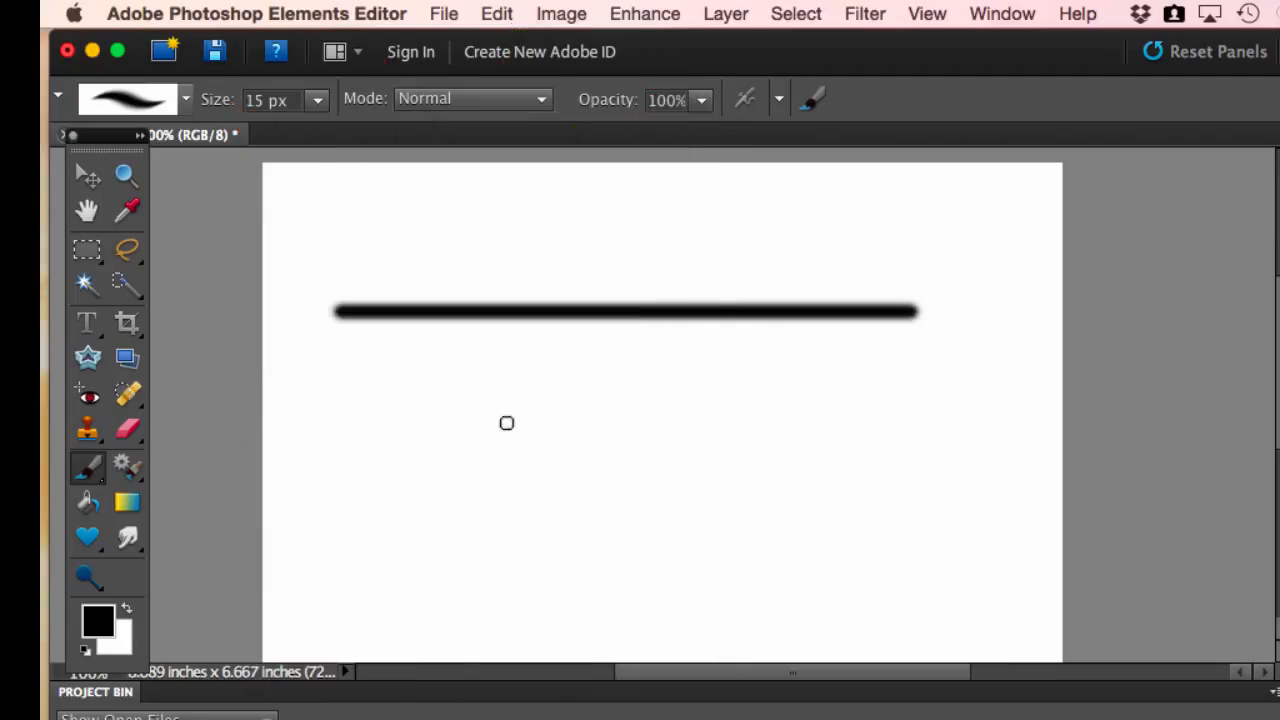
{"action": "left_click", "coordinate": [379, 387]}
{"action": "left_click", "coordinate": [914, 387], "text": "shift"}
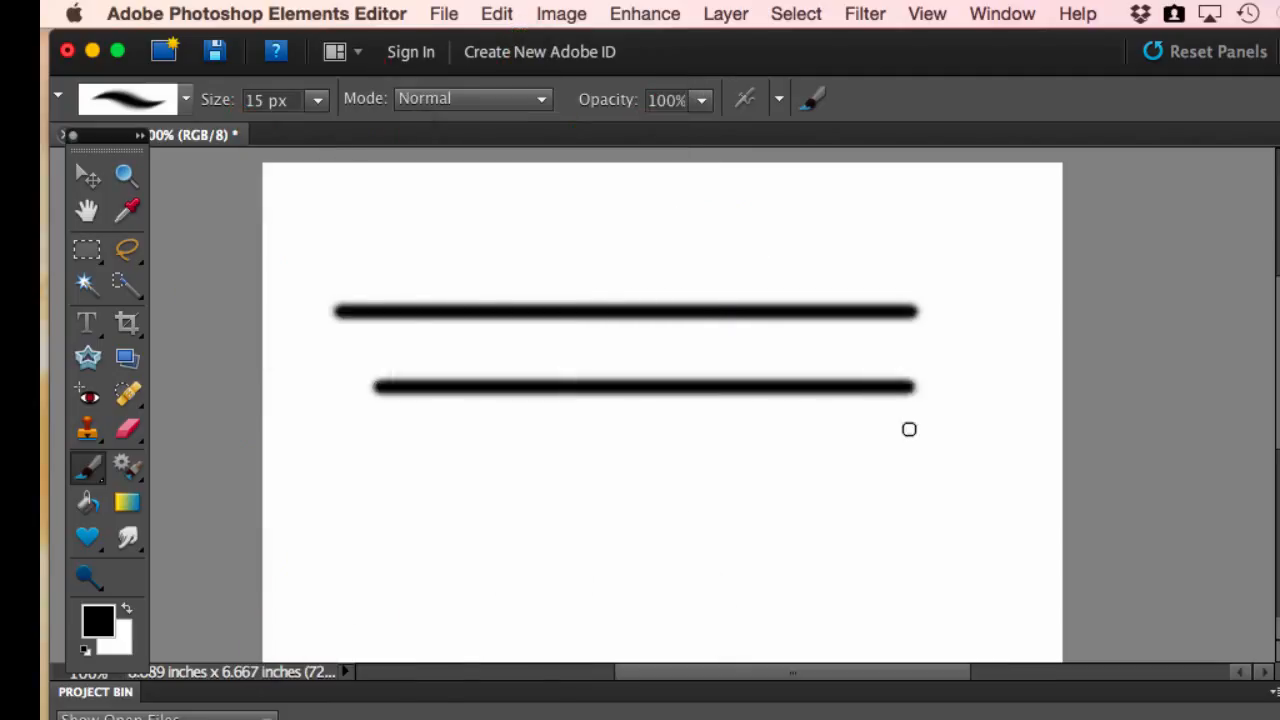
{"action": "left_click", "coordinate": [467, 453]}
{"action": "mouse_move", "coordinate": [467, 453]}
{"action": "left_mouse_down"}
{"action": "mouse_move", "coordinate": [1098, 491]}
{"action": "mouse_move", "coordinate": [1006, 474]}
{"action": "left_mouse_up"}
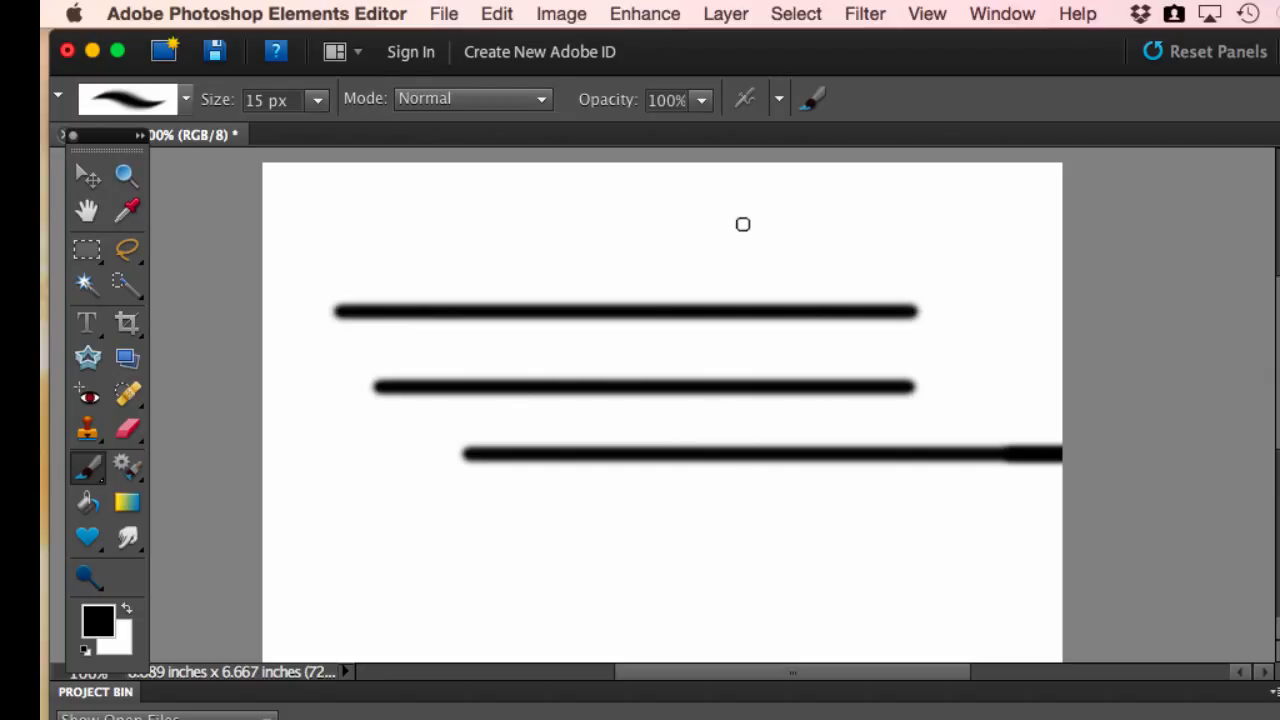
Paint three straight vertical black lines crossing the horizontal ones with the same brush
{"action": "left_click", "coordinate": [805, 223]}
{"action": "left_click_drag", "start_coordinate": [805, 223], "coordinate": [786, 626]}
{"action": "mouse_move", "coordinate": [623, 184]}
{"action": "left_mouse_down"}
{"action": "mouse_move", "coordinate": [621, 356]}
{"action": "mouse_move", "coordinate": [577, 640]}
{"action": "left_mouse_up"}
{"action": "left_click_drag", "start_coordinate": [540, 198], "coordinate": [543, 670]}
Undo all the horizontal and vertical brush lines until the canvas is blank
{"action": "key", "text": "super+z"}
{"action": "key", "text": "super+z"}
{"action": "key", "text": "super+z"}
{"action": "key", "text": "super+z"}
{"action": "key", "text": "super+z"}
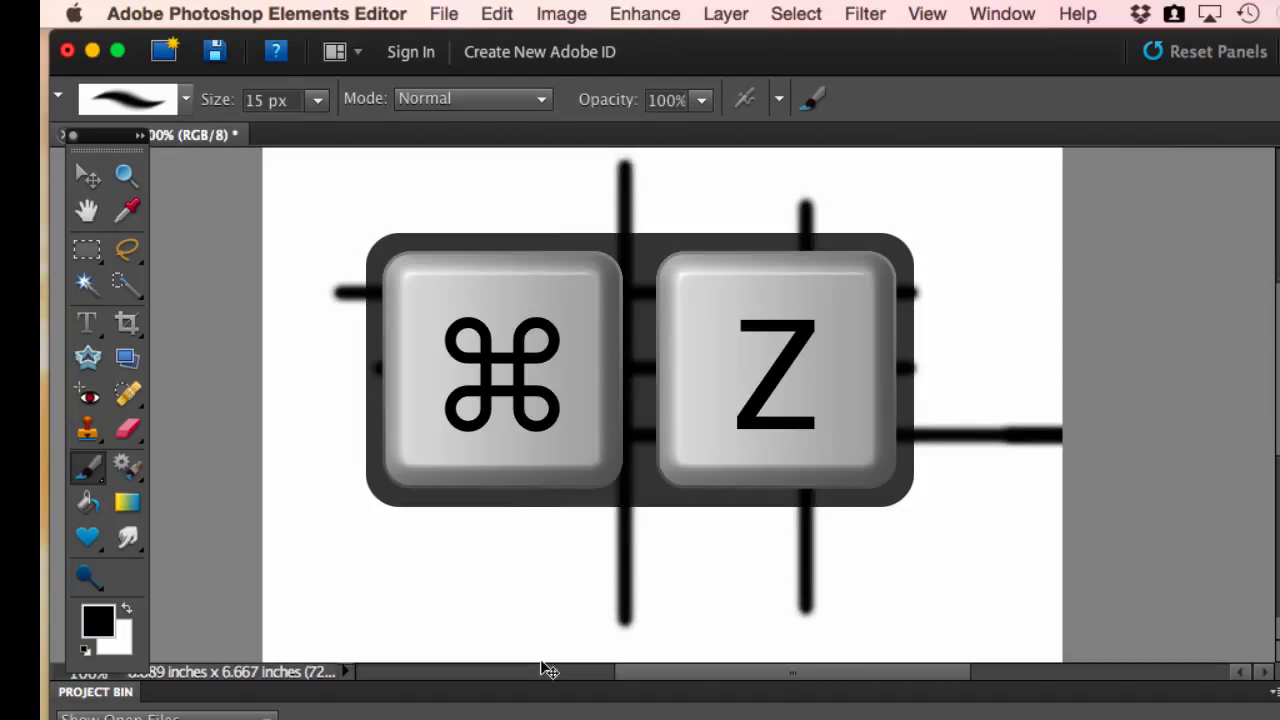
{"action": "key", "text": "super+z"}
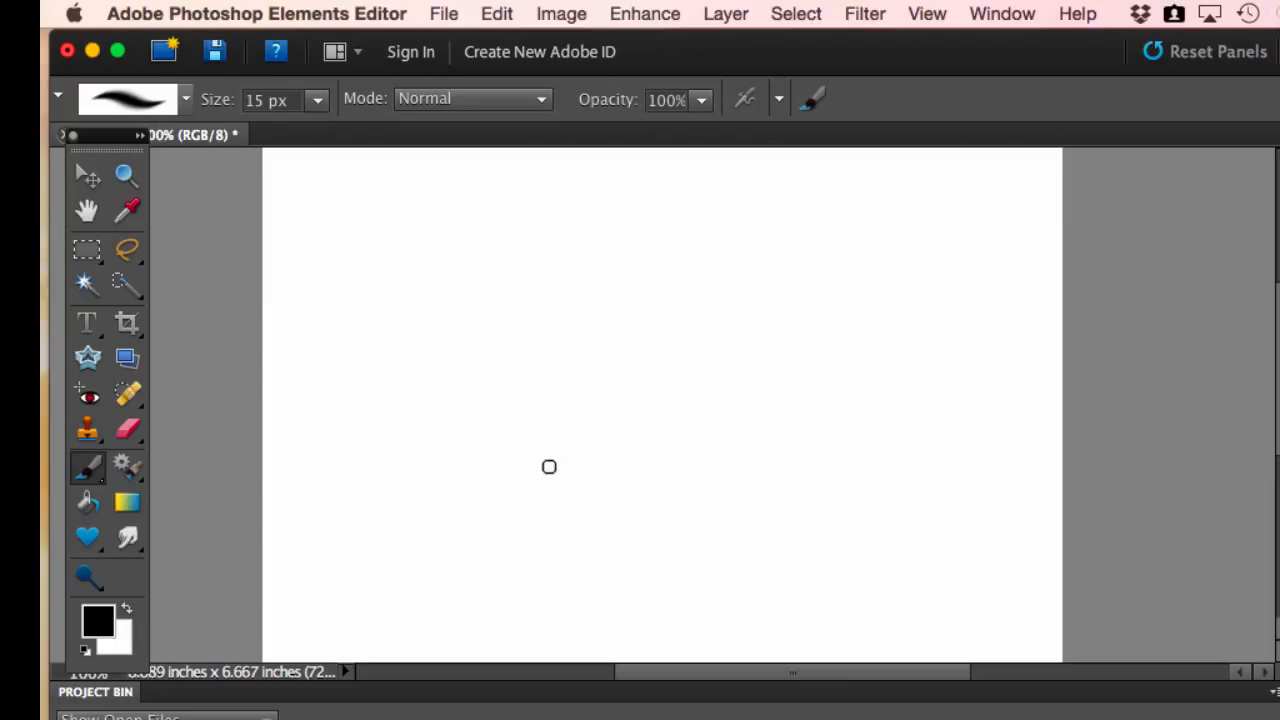
Paint a five-pointed star from five connected straight black lines with the 15 px brush
{"action": "left_click", "coordinate": [488, 427]}
{"action": "left_click", "coordinate": [639, 193], "text": "shift"}
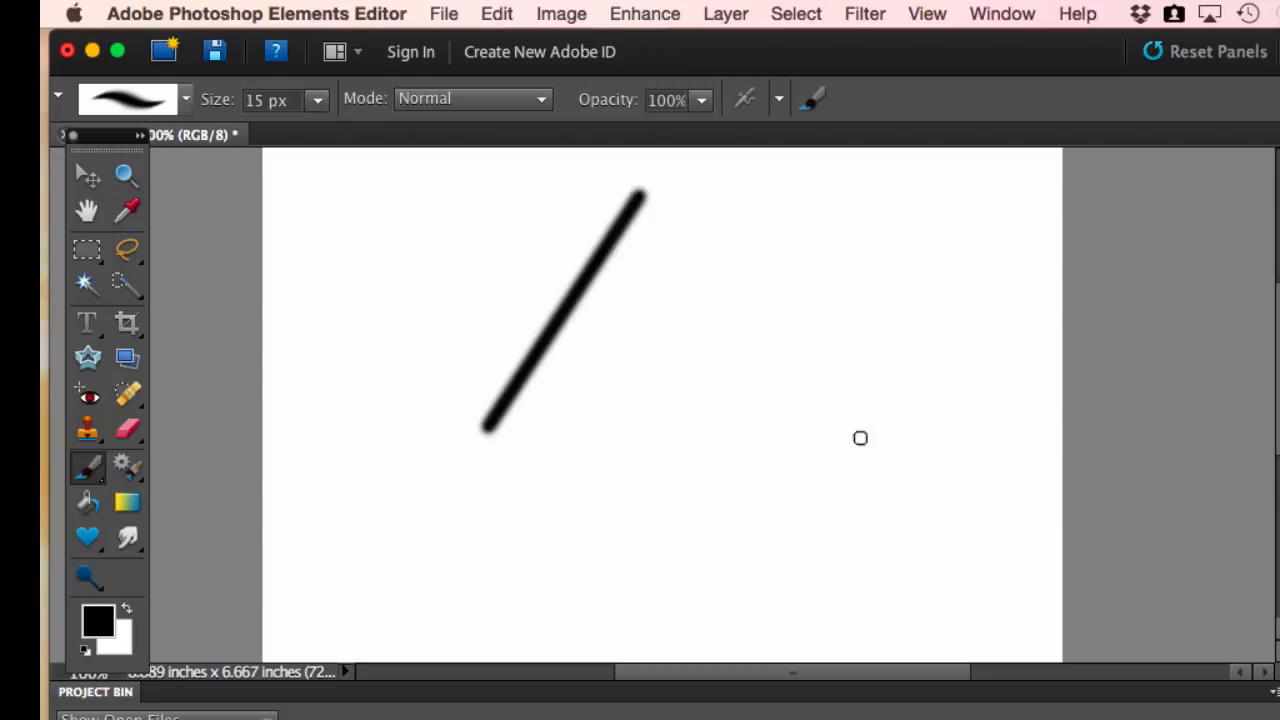
{"action": "left_click", "coordinate": [929, 459], "text": "shift"}
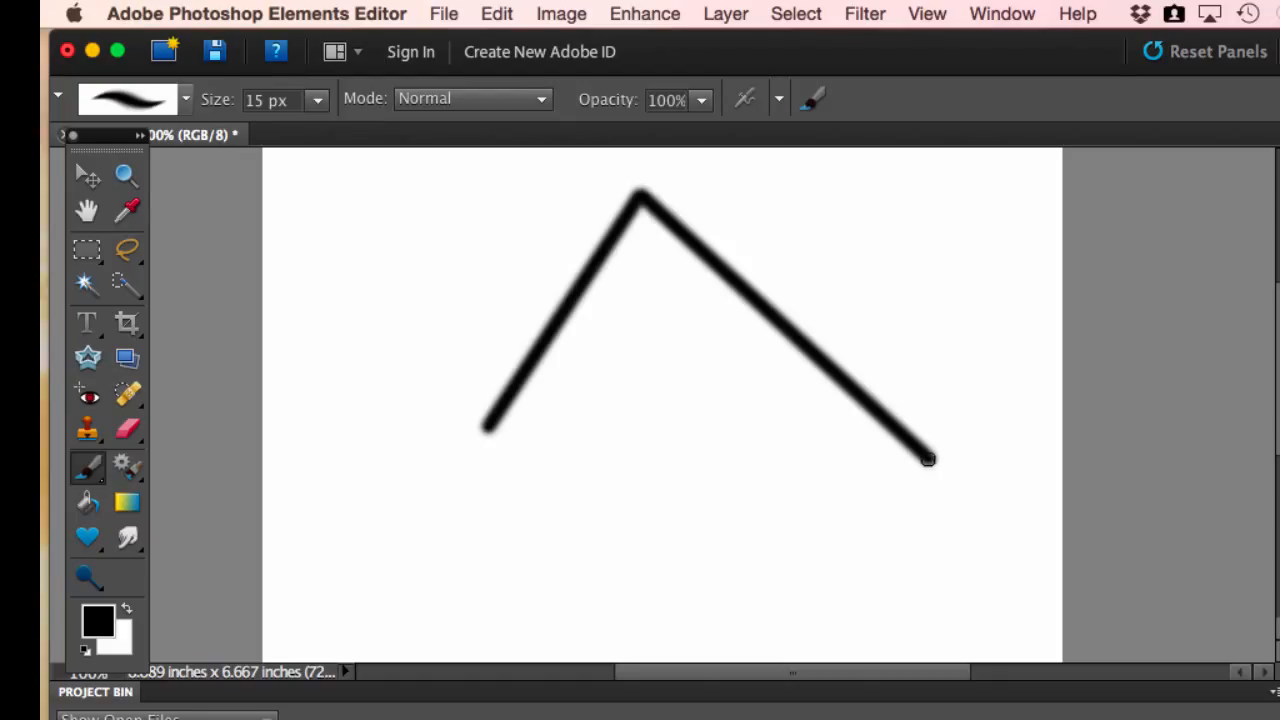
{"action": "left_click", "coordinate": [403, 235], "text": "shift"}
{"action": "left_click", "coordinate": [922, 257], "text": "shift"}
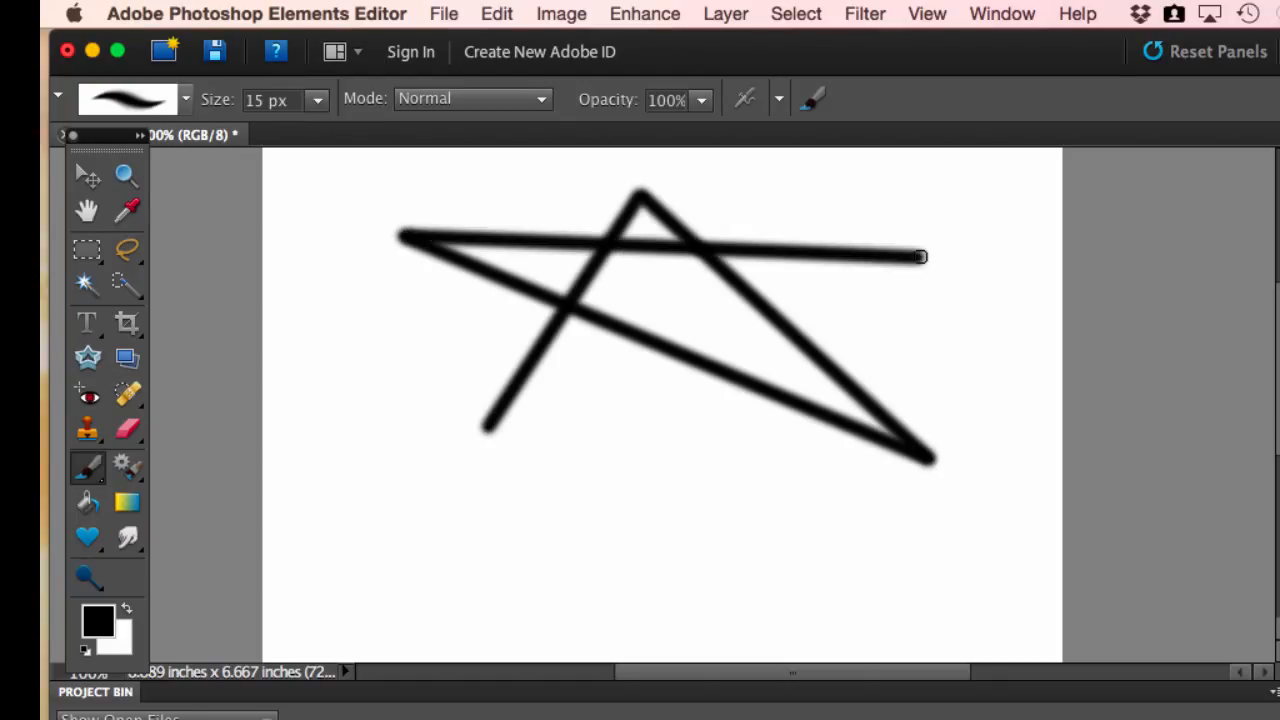
{"action": "left_click", "coordinate": [492, 424], "text": "shift"}
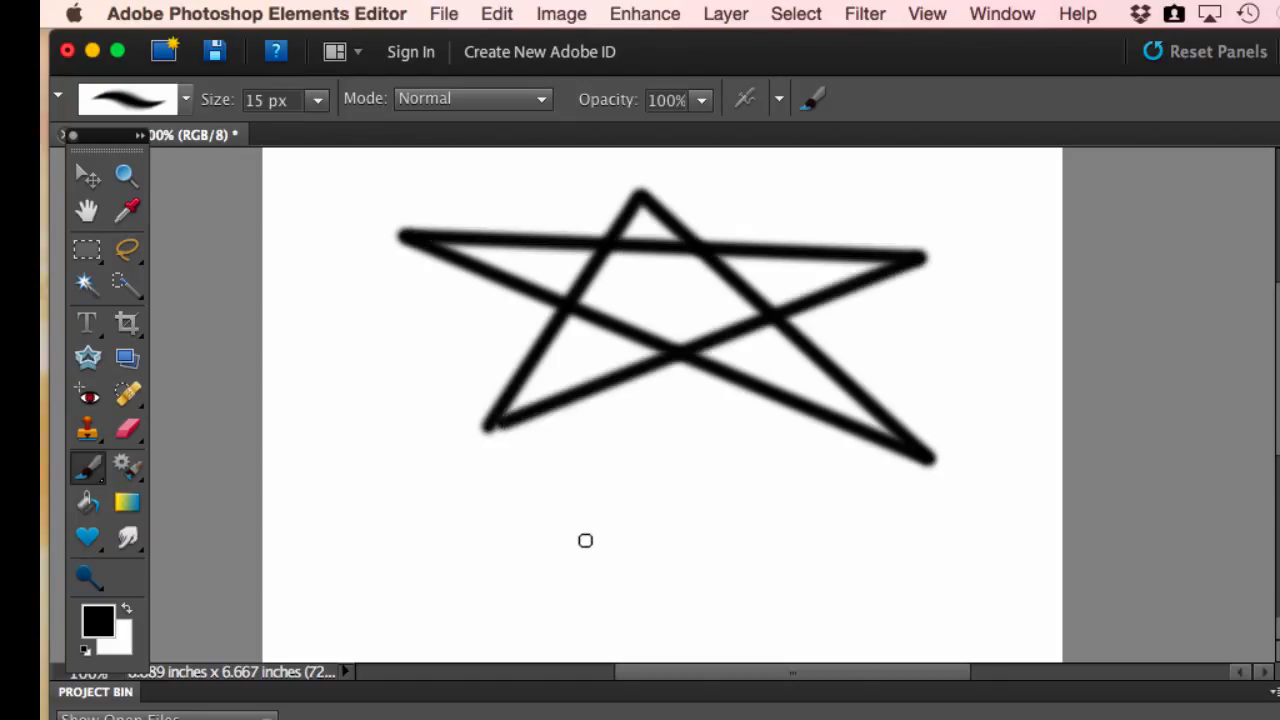
Undo all the star's brush lines until the canvas is blank
{"action": "key", "text": "super+z"}
{"action": "key", "text": "super+z"}
{"action": "key", "text": "super+z"}
{"action": "key", "text": "super+z"}
{"action": "key", "text": "super+z"}
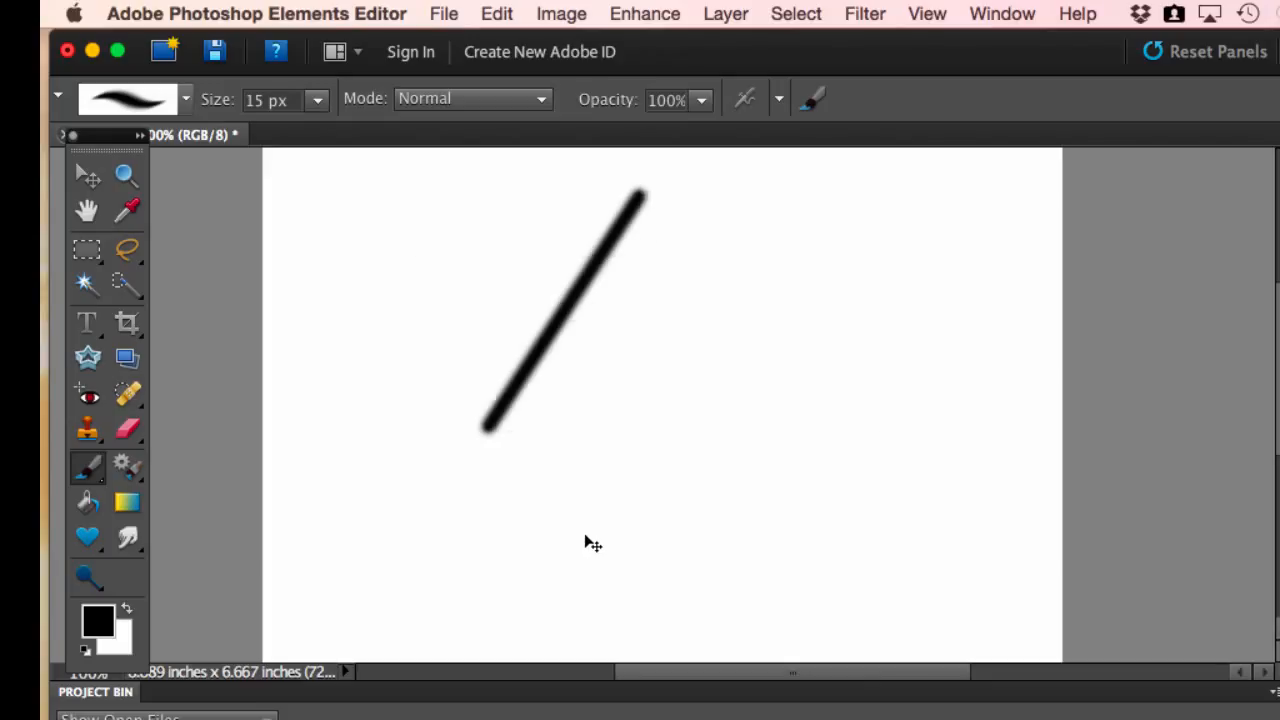
{"action": "key", "text": "super+z"}
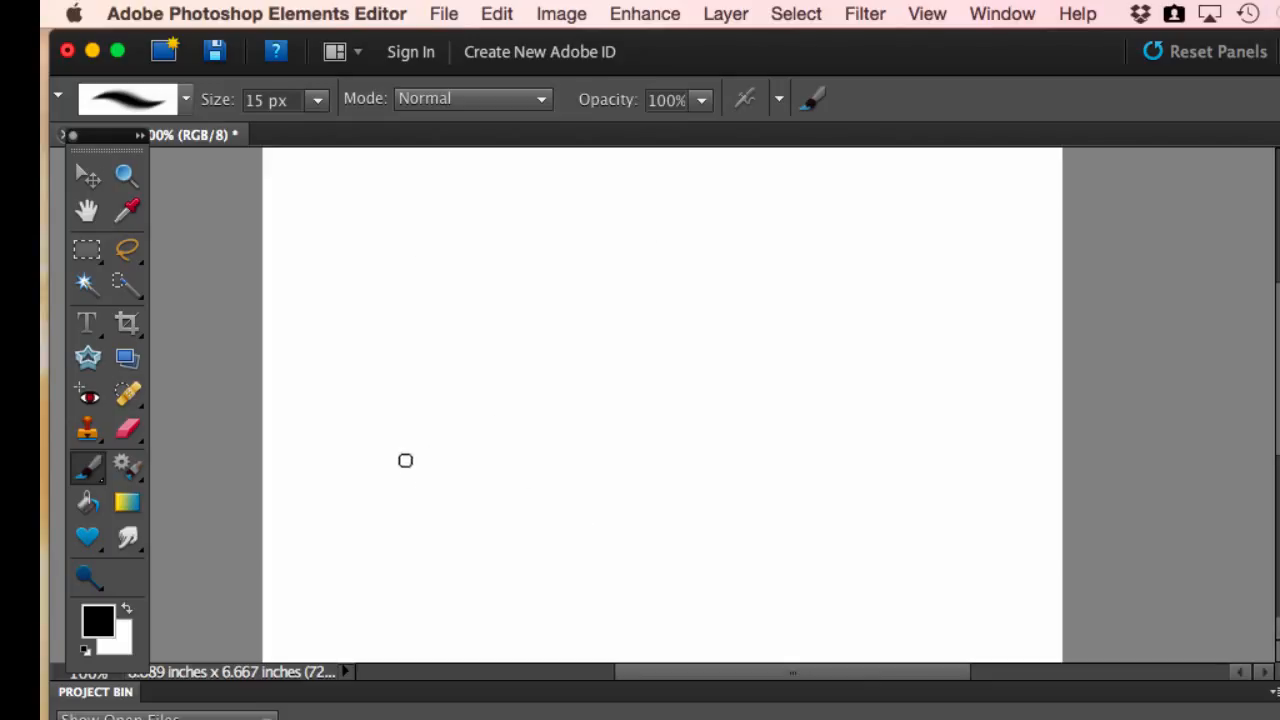
Paint a large closed triangle from three connected straight black lines with the 15 px brush
{"action": "left_click", "coordinate": [414, 485]}
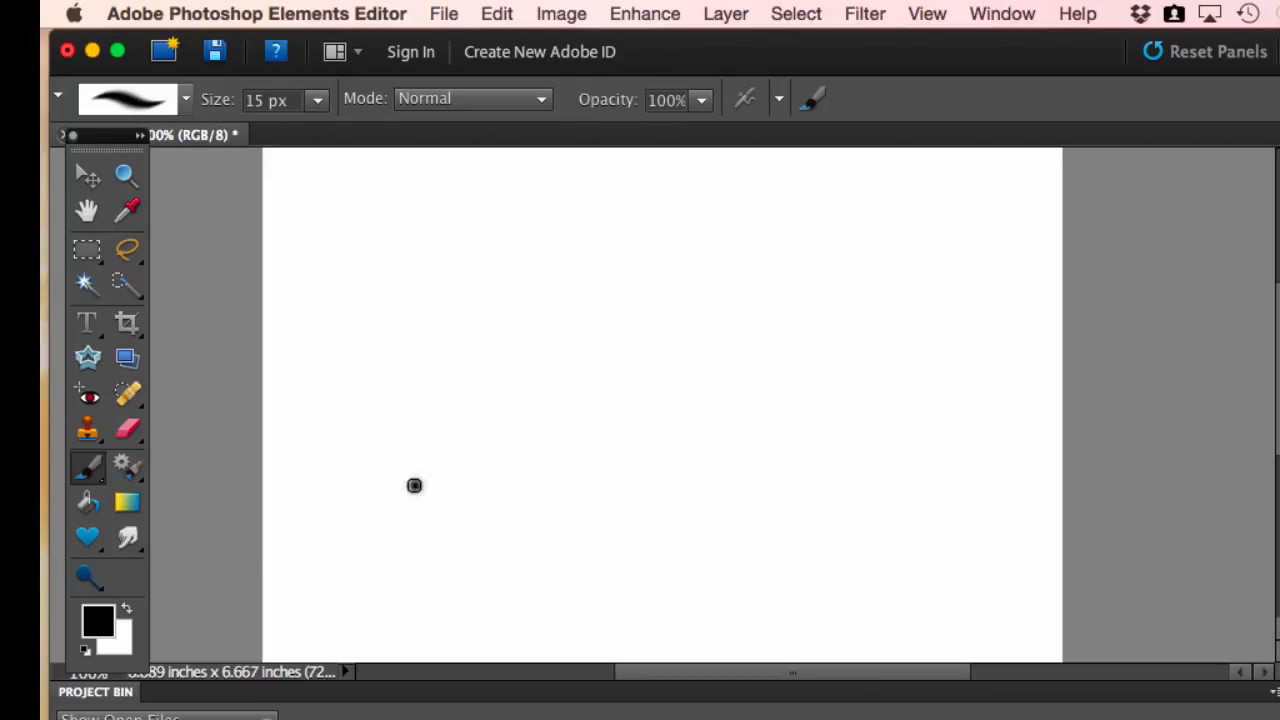
{"action": "left_click", "coordinate": [655, 212], "text": "shift"}
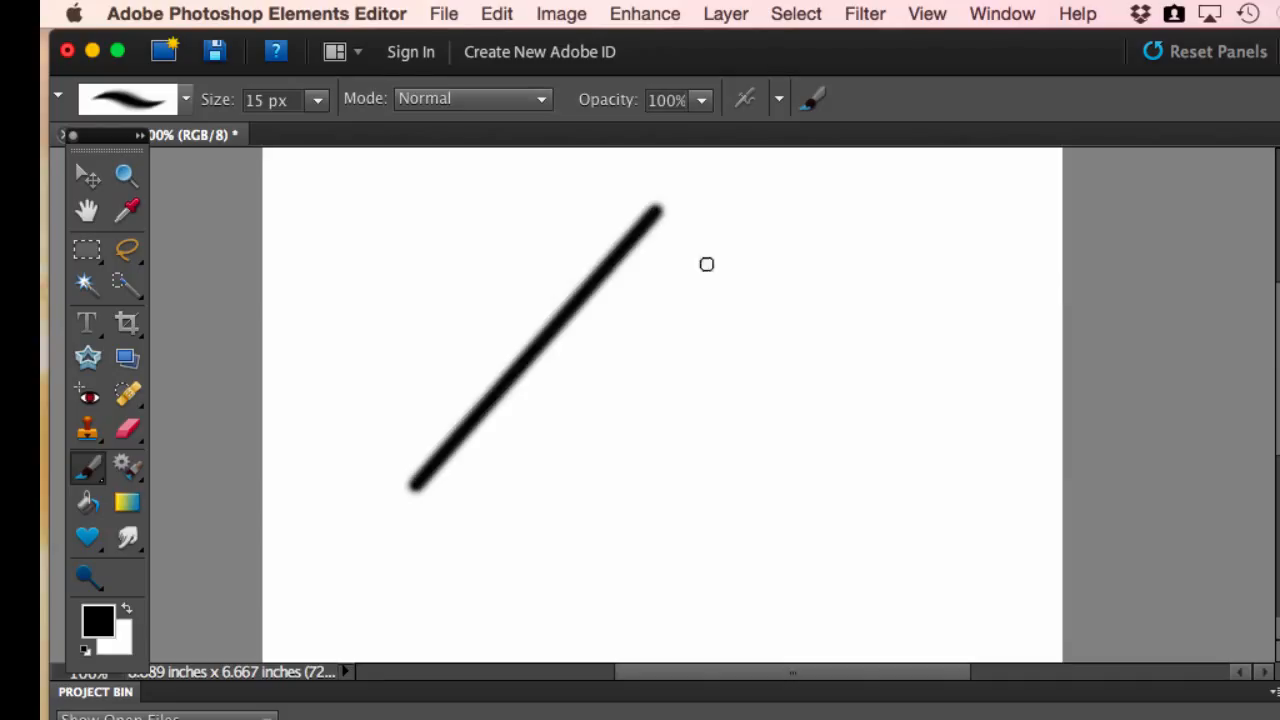
{"action": "left_click", "coordinate": [895, 564], "text": "shift"}
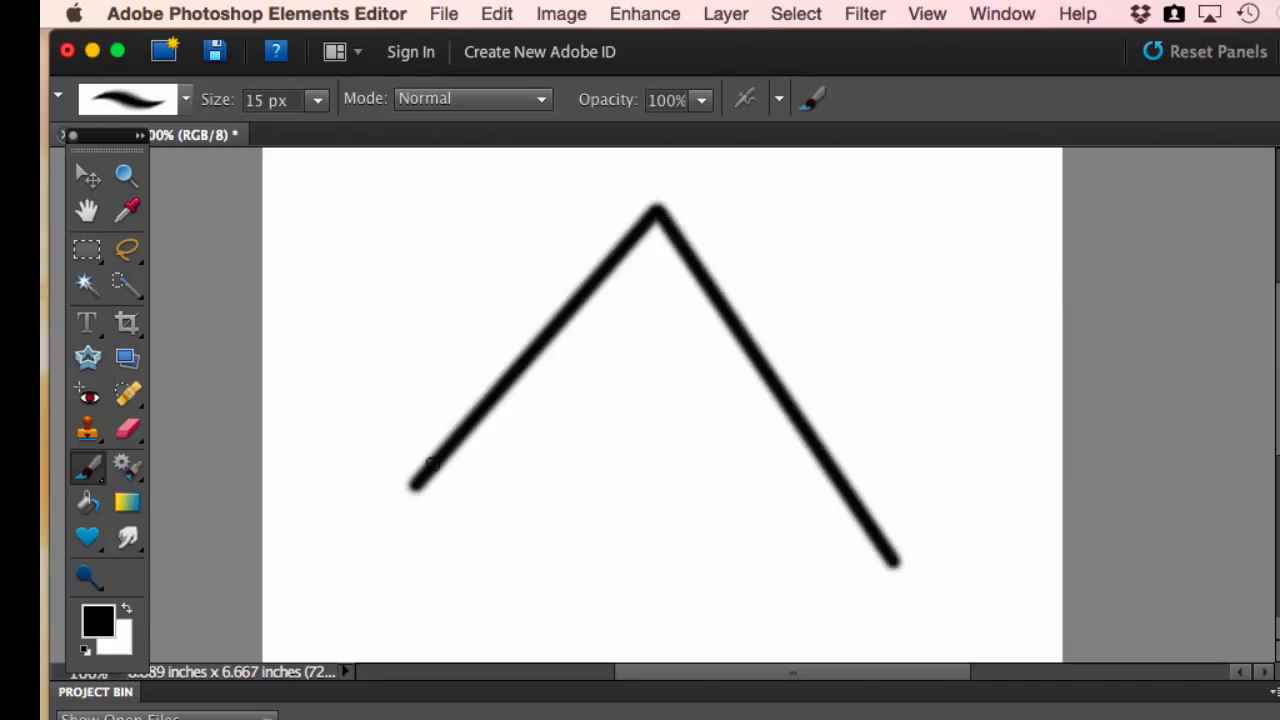
{"action": "left_click", "coordinate": [415, 484], "text": "shift"}
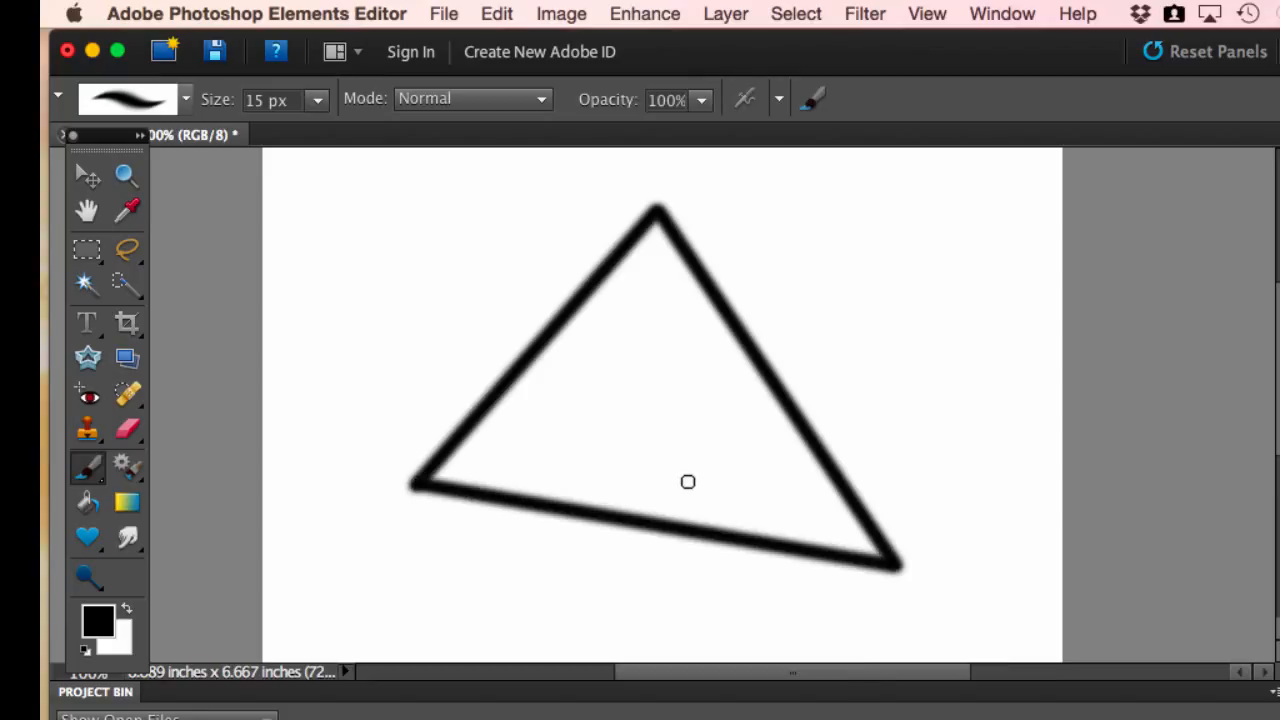
Undo the triangle's lines and its starting dot
{"action": "key", "text": "super+z"}
{"action": "key", "text": "super+z"}
{"action": "key", "text": "super+z"}
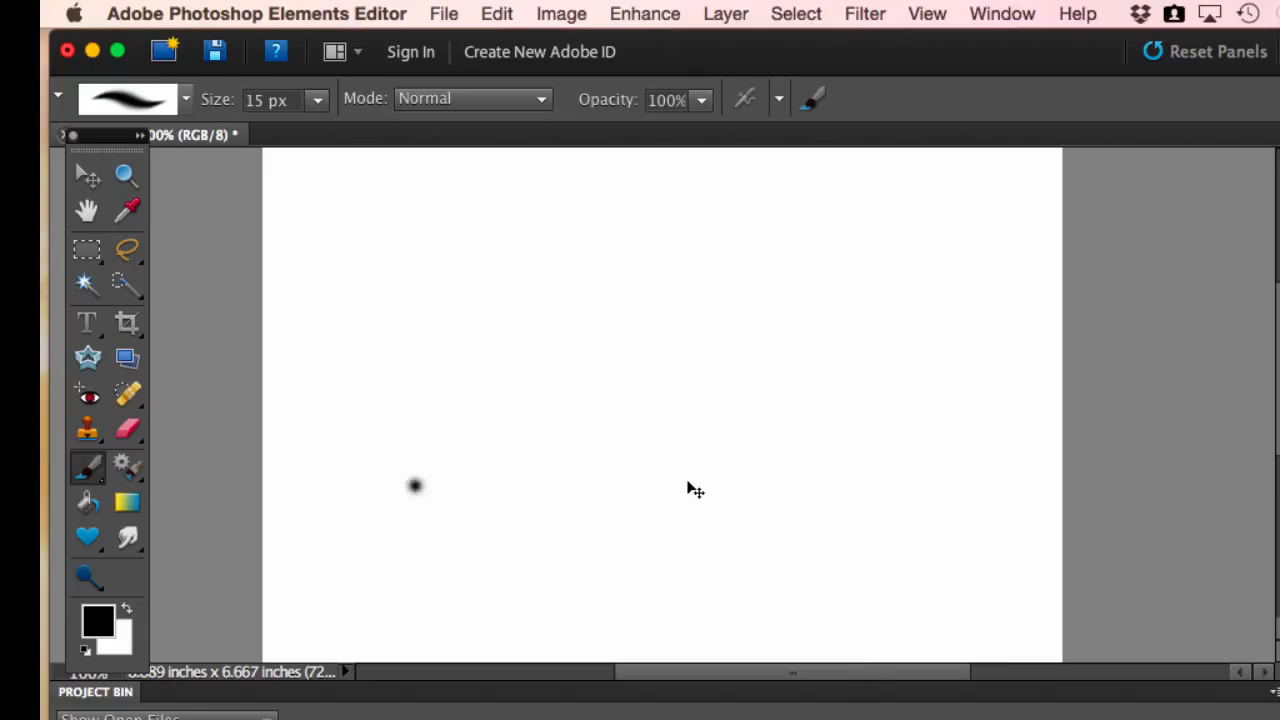
{"action": "key", "text": "super+z"}
Select a rectangle in the canvas's lower-left corner, reaching its bottom edge, with the Rectangular Marquee tool
{"action": "left_click", "coordinate": [87, 252]}
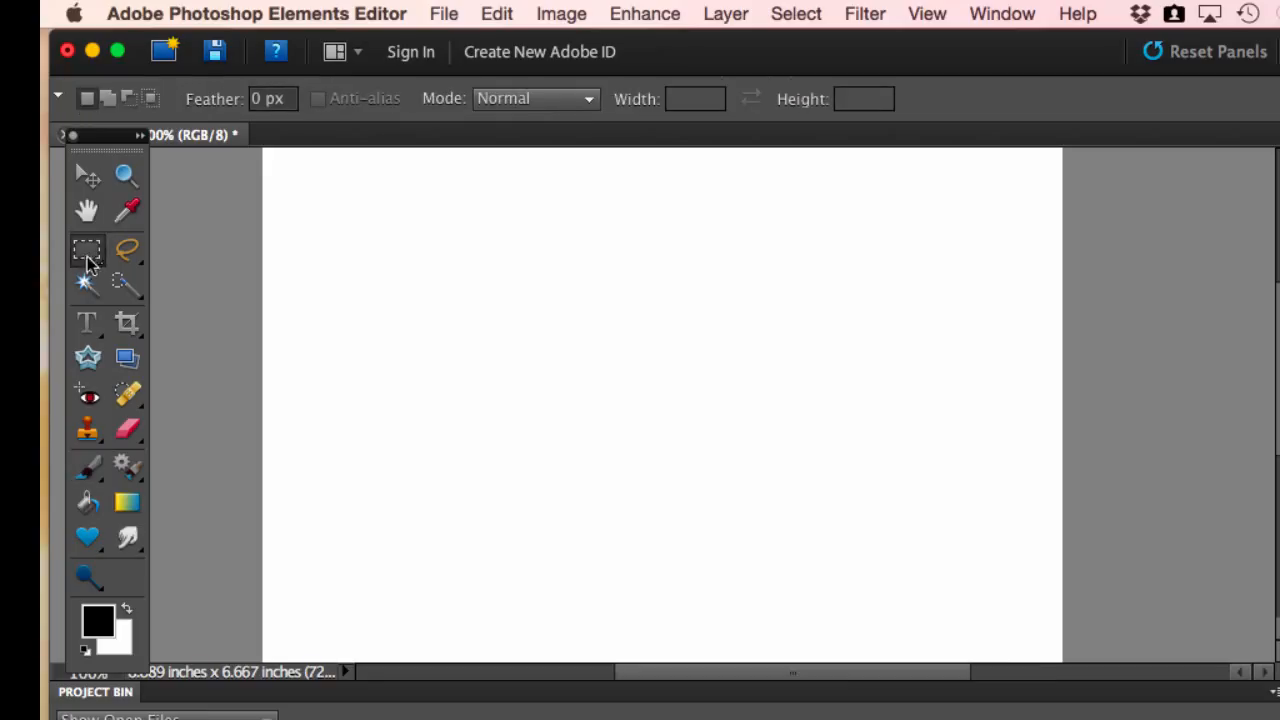
{"action": "left_click_drag", "start_coordinate": [340, 290], "coordinate": [601, 661]}
{"action": "scroll", "coordinate": [885, 499], "scroll_direction": "down", "scroll_amount": 1}
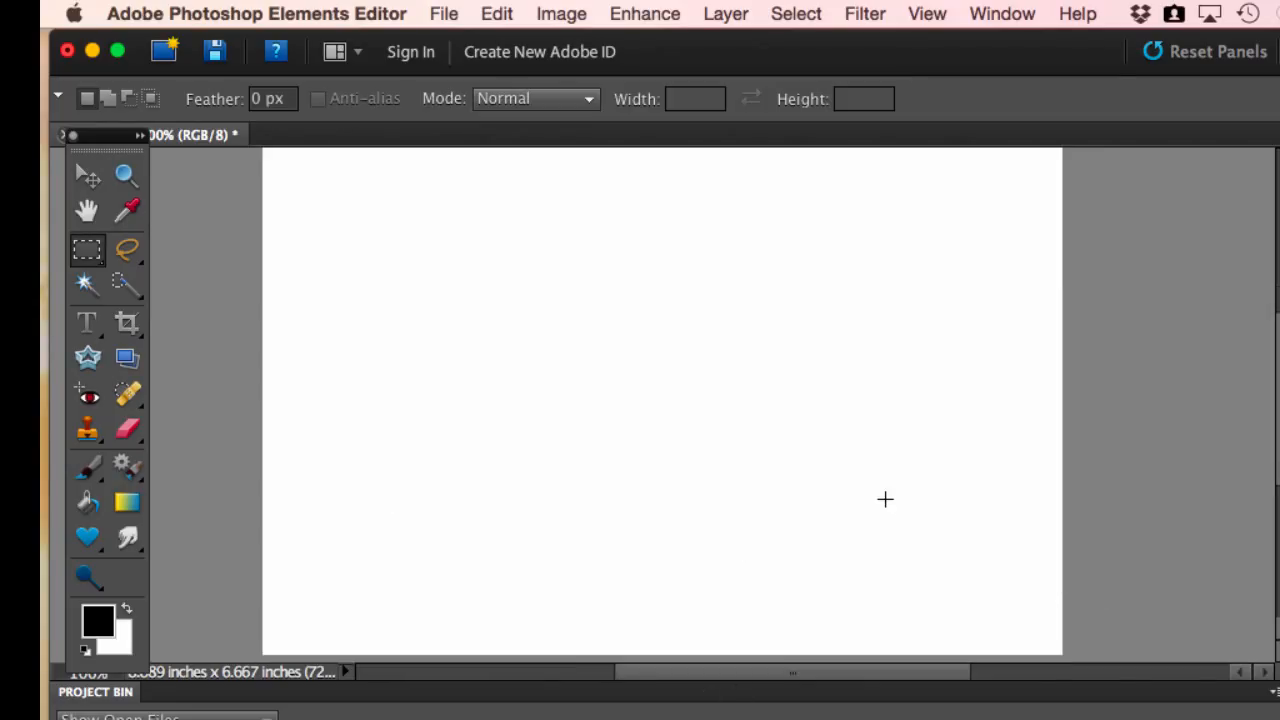
{"action": "key", "text": "z"}
{"action": "left_click", "coordinate": [846, 477], "text": "alt"}
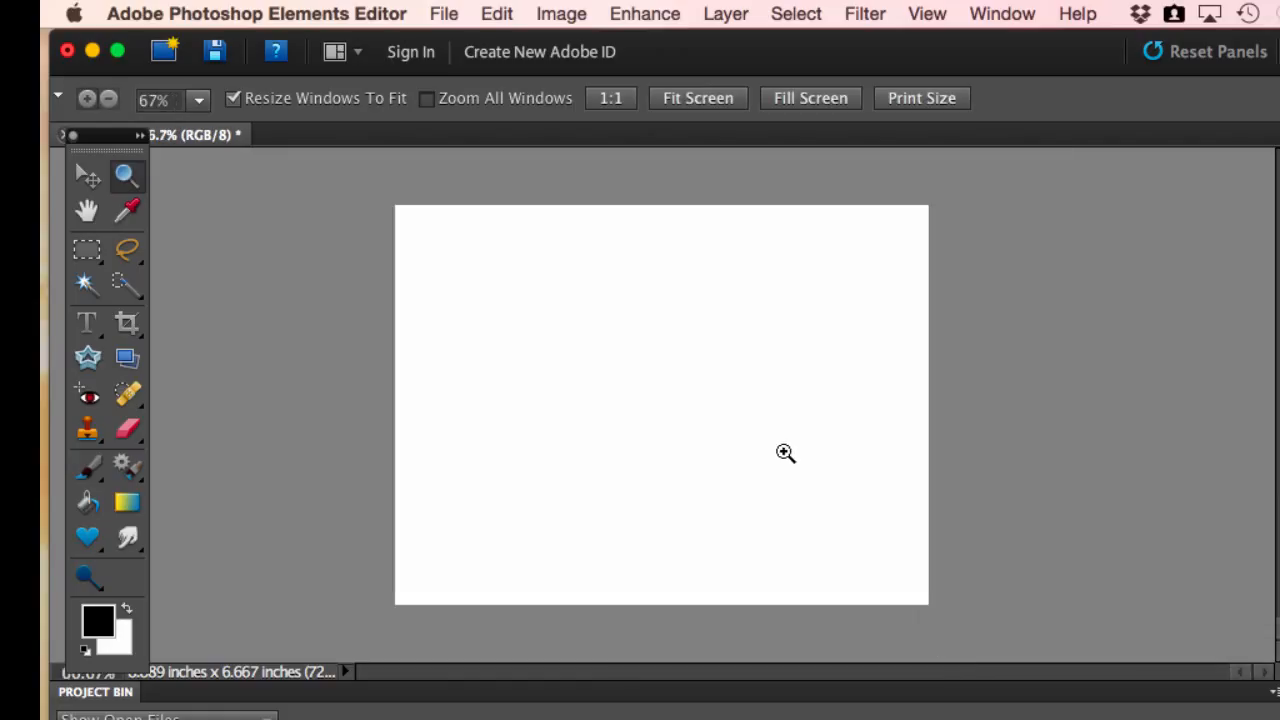
{"action": "left_click", "coordinate": [86, 250]}
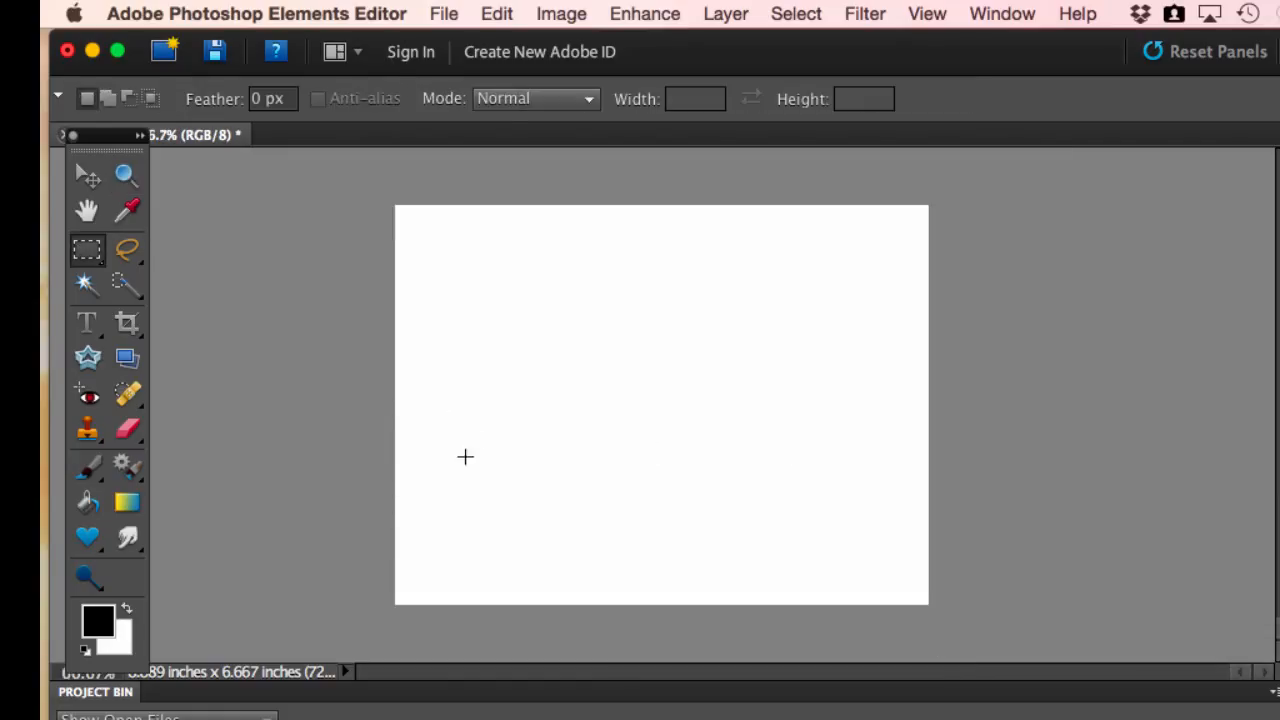
{"action": "left_click_drag", "start_coordinate": [395, 400], "coordinate": [627, 614]}
Set the foreground color to yellow #f6d550 for use with the Paint Bucket tool
{"action": "left_click", "coordinate": [88, 508]}
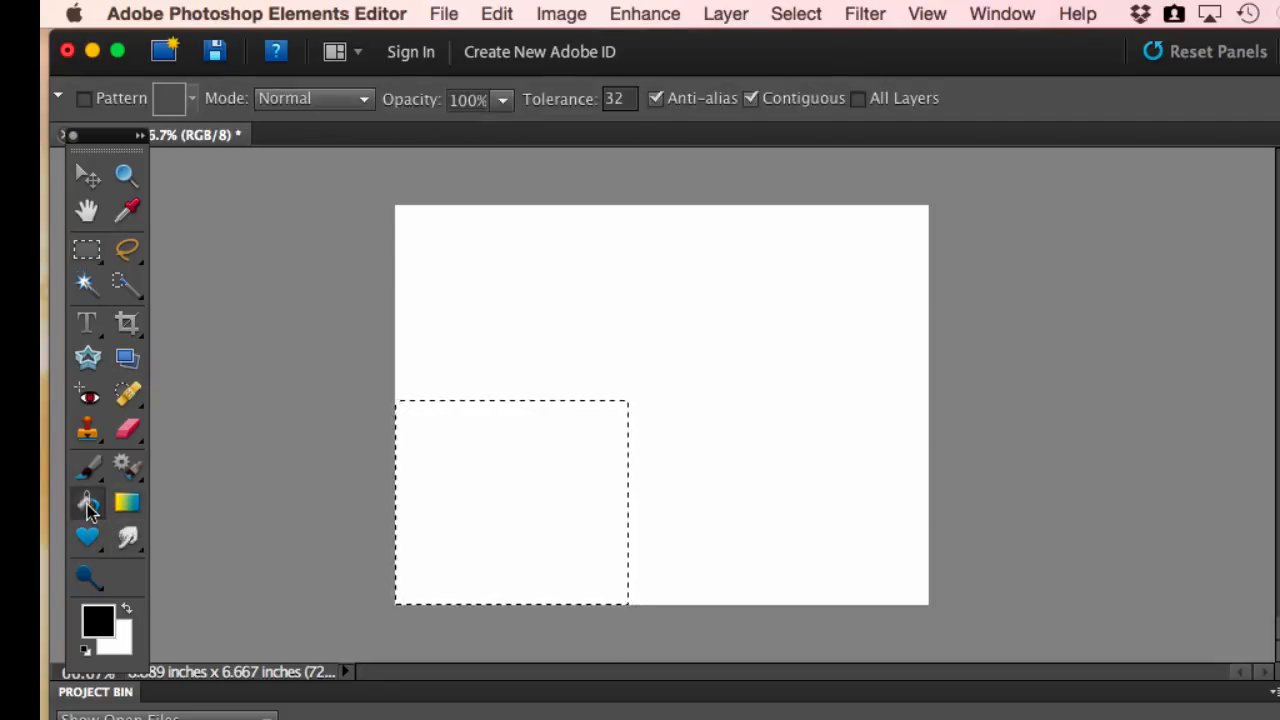
{"action": "left_click", "coordinate": [98, 627]}
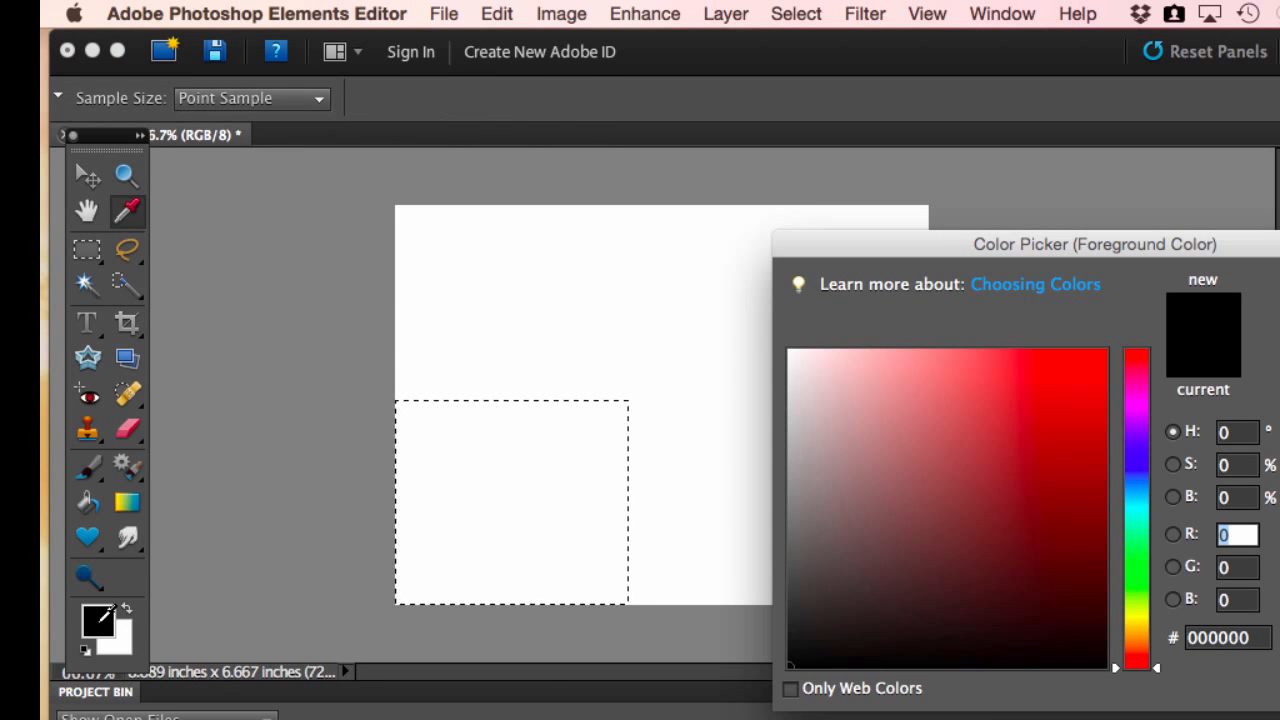
{"action": "left_click_drag", "start_coordinate": [965, 260], "coordinate": [750, 146]}
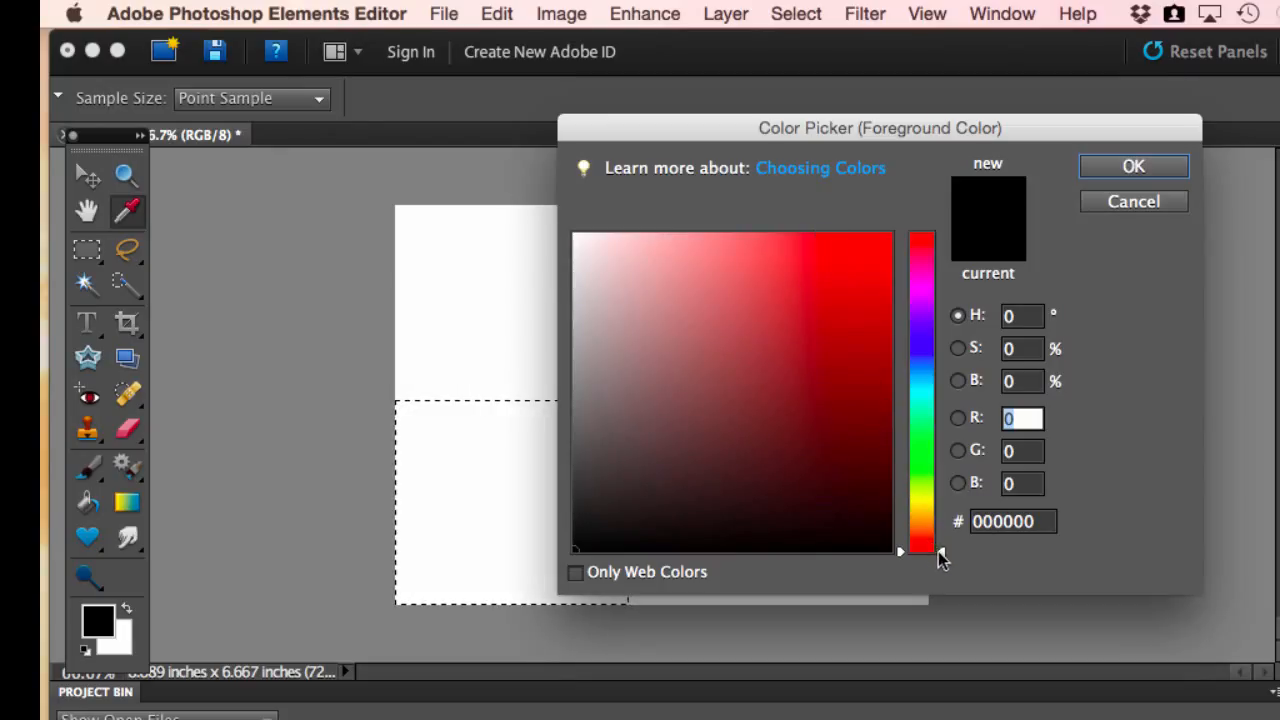
{"action": "left_click_drag", "start_coordinate": [942, 556], "coordinate": [940, 513]}
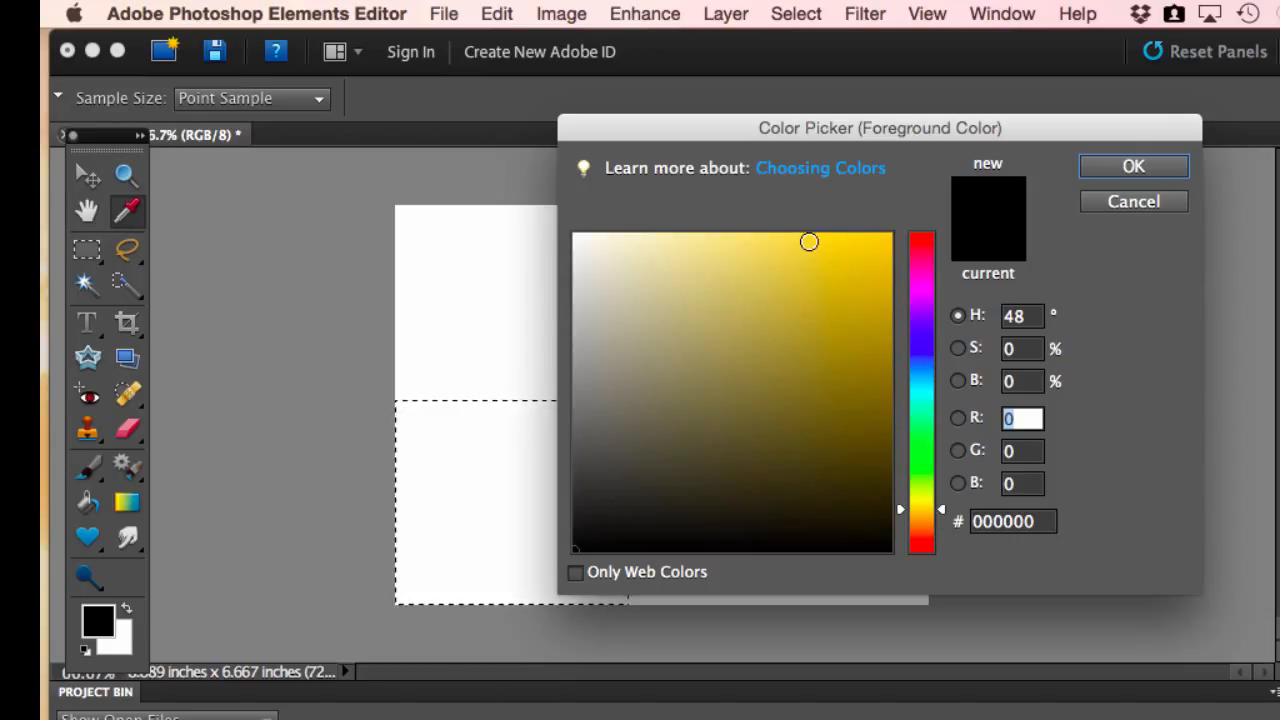
{"action": "left_click", "coordinate": [788, 244]}
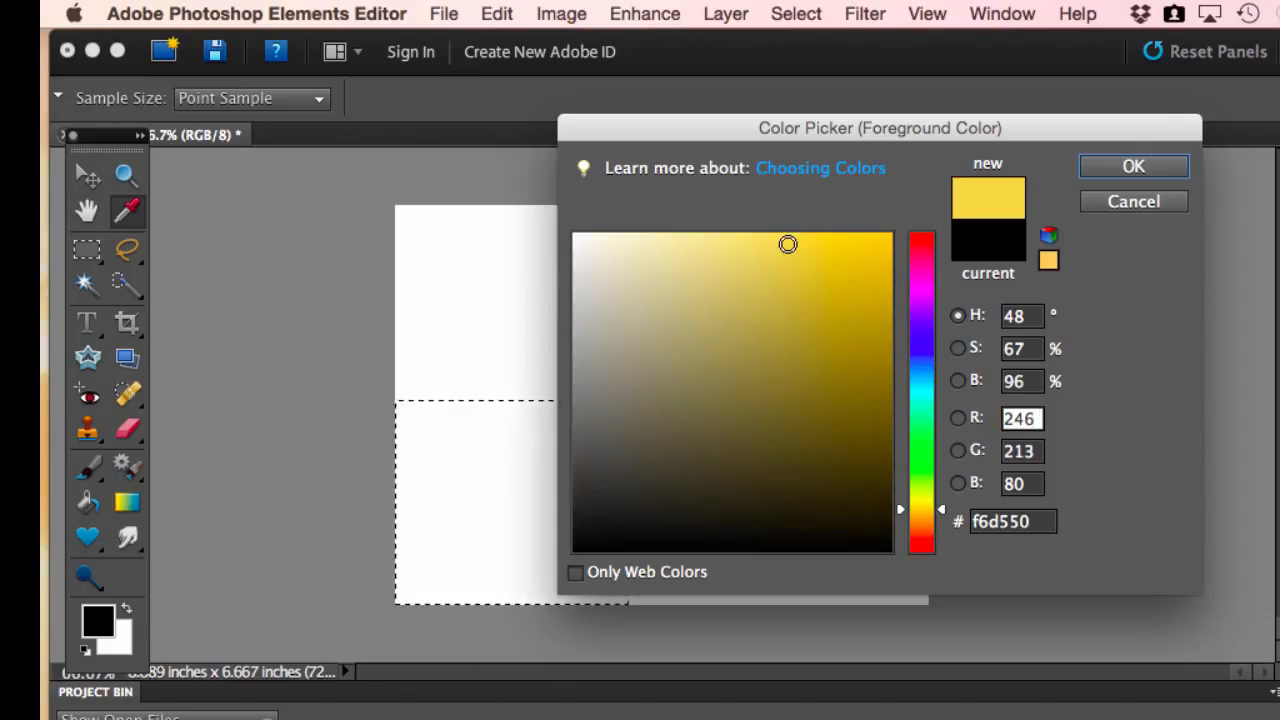
{"action": "left_click", "coordinate": [1134, 170]}
{"action": "key", "text": "k"}
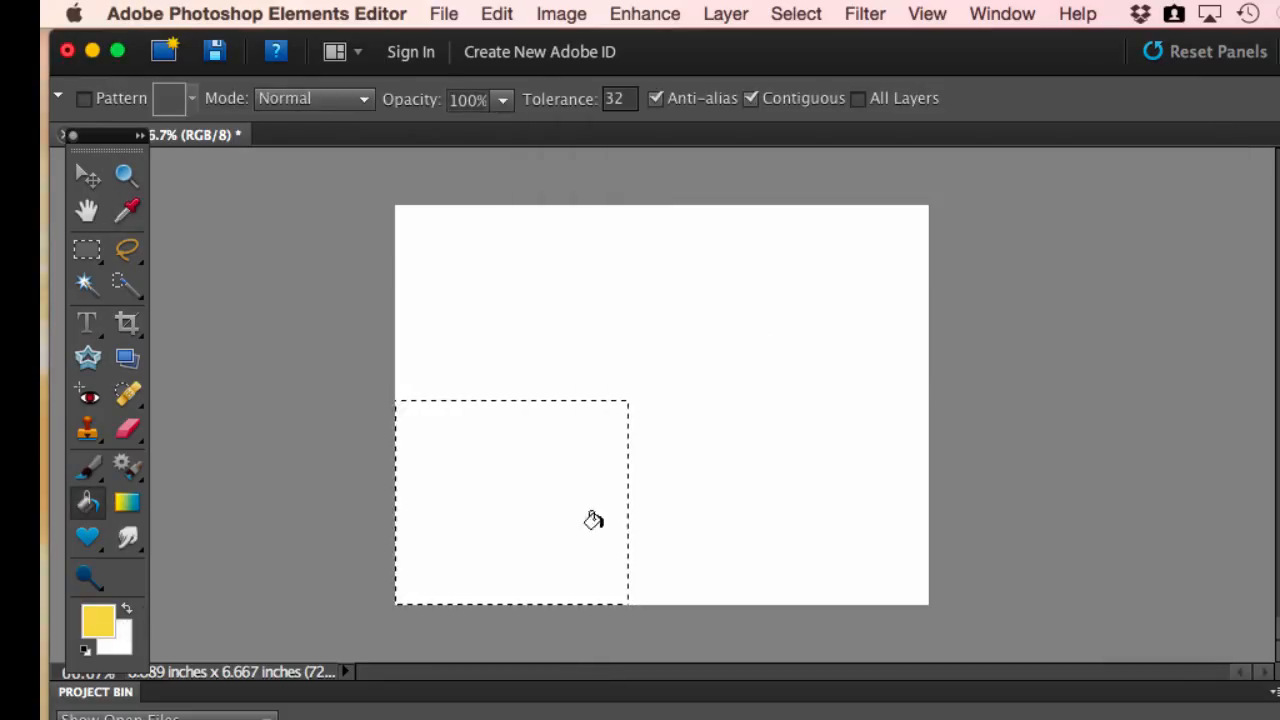
Fill the selected lower-left rectangle with yellow, then undo both the fill and the selection
{"action": "left_click", "coordinate": [491, 467]}
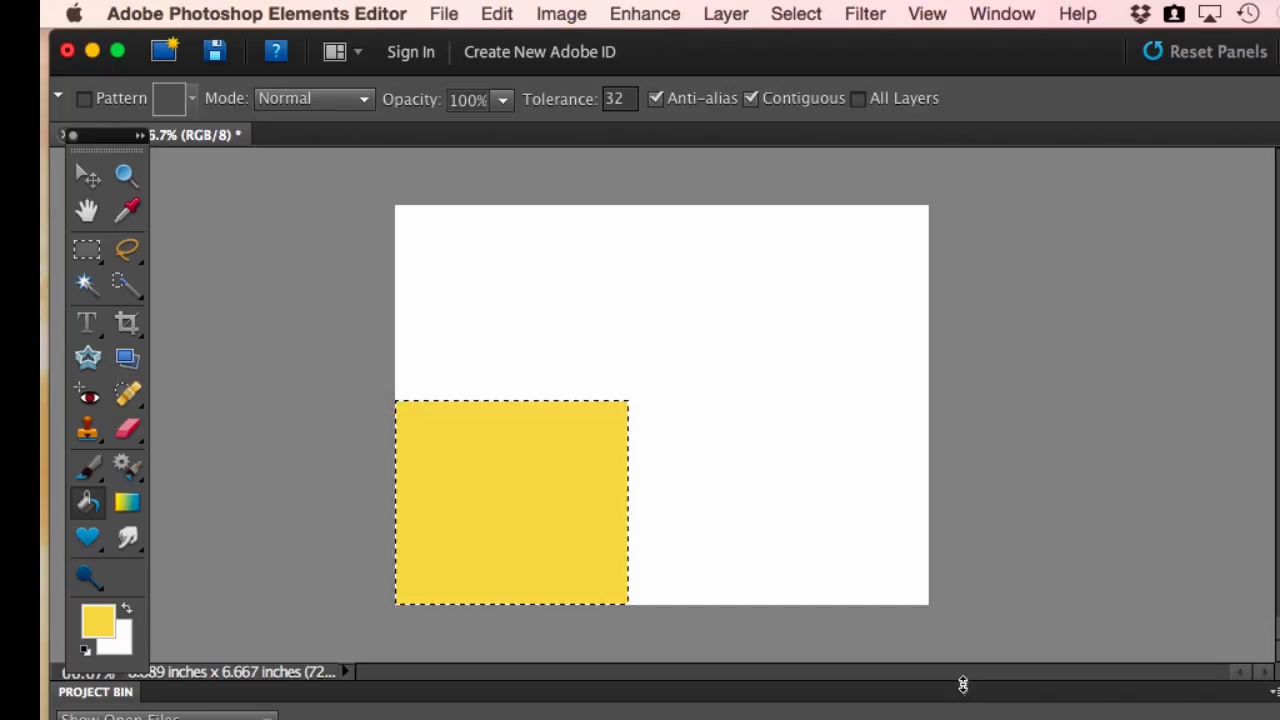
{"action": "key", "text": "super+z"}
{"action": "key", "text": "super+z"}
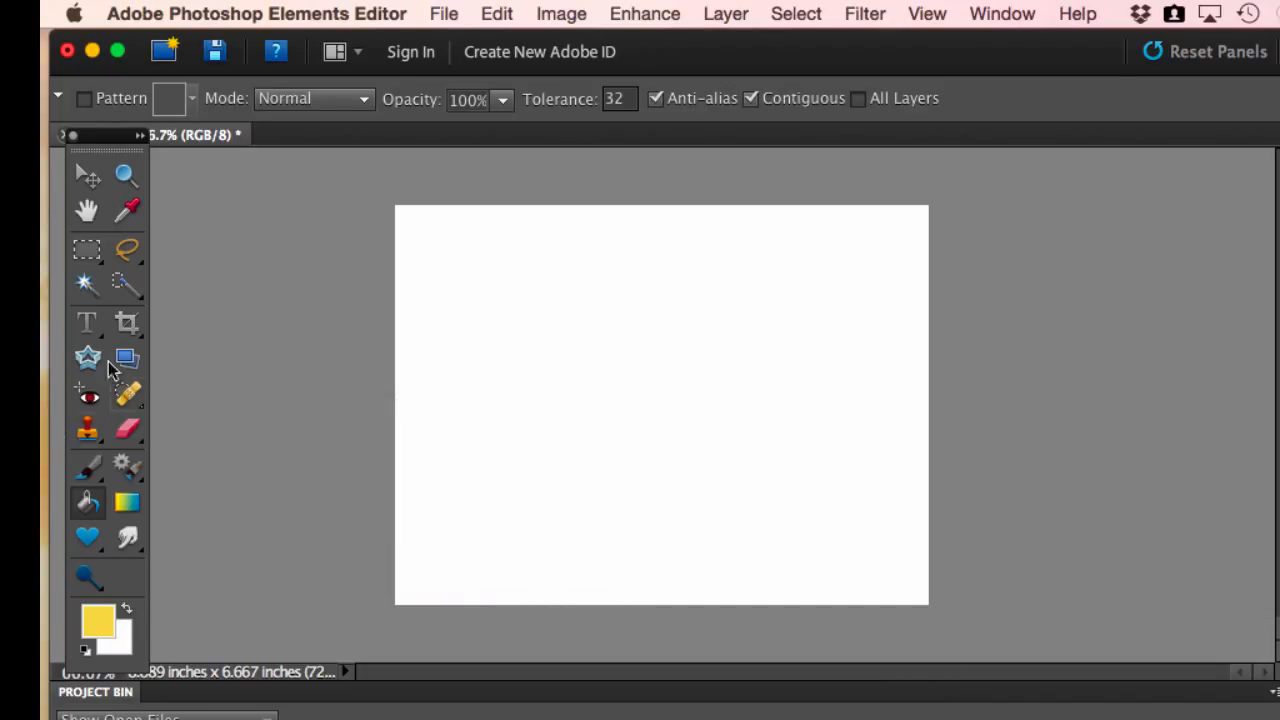
Select an upright rectangle at the canvas's bottom center, fill it with yellow as the house body, and deselect it
{"action": "left_click", "coordinate": [87, 250]}
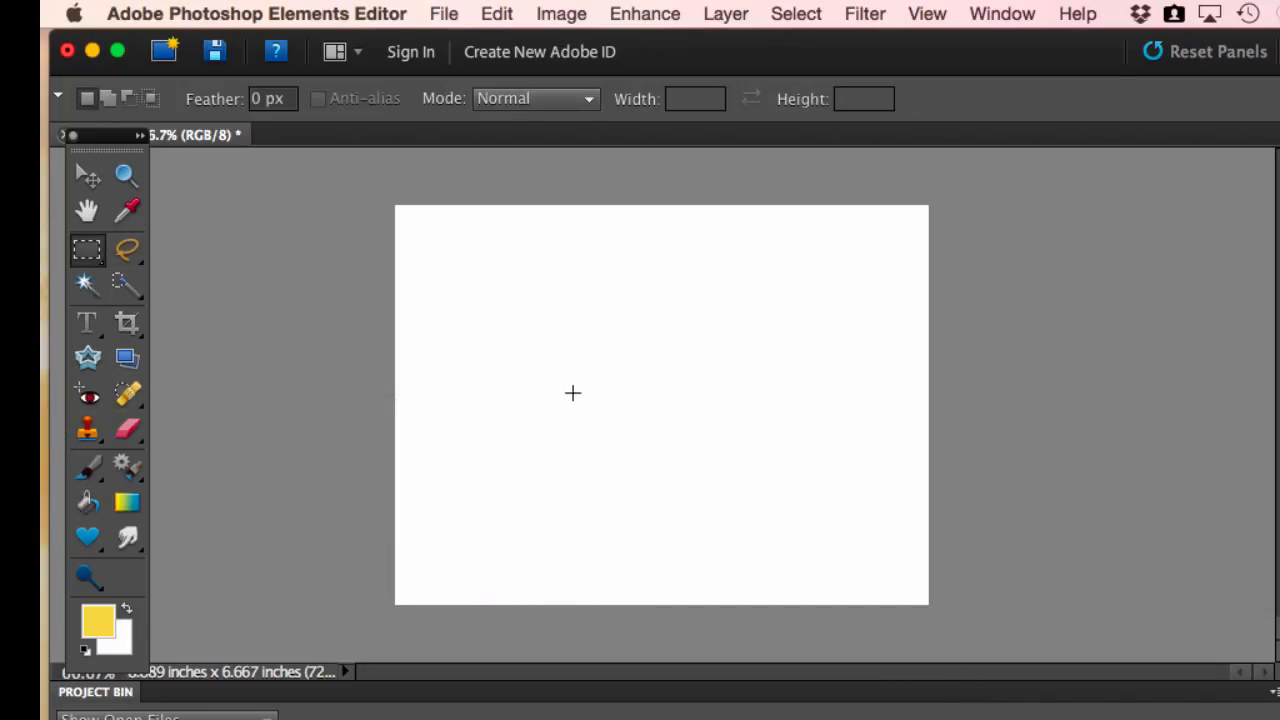
{"action": "left_click_drag", "start_coordinate": [573, 393], "coordinate": [723, 606]}
{"action": "left_click", "coordinate": [88, 502]}
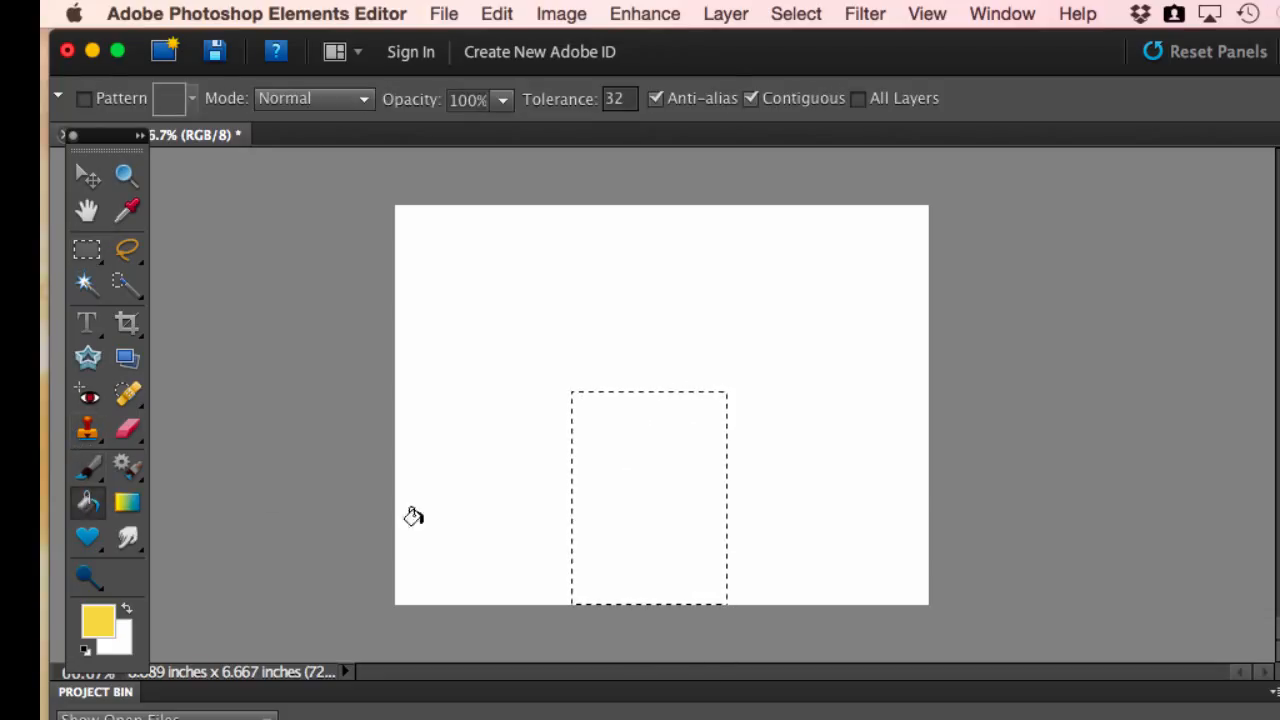
{"action": "left_click", "coordinate": [631, 522]}
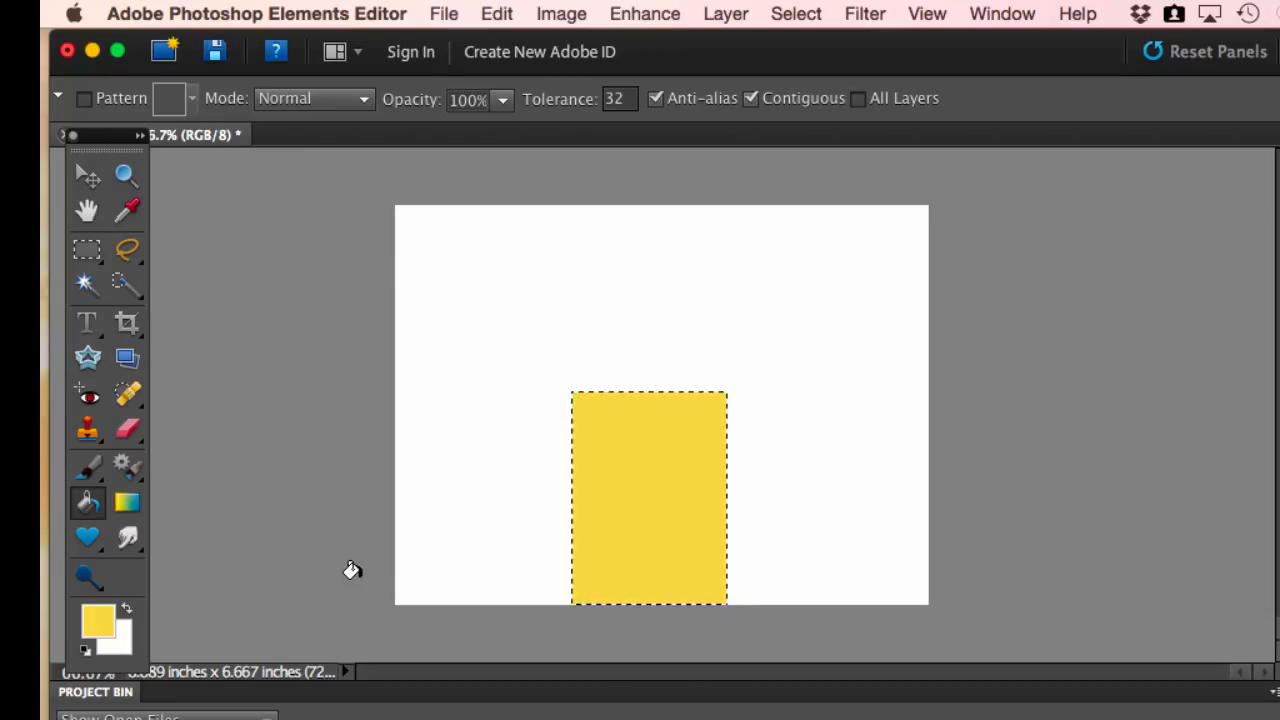
{"action": "key", "text": "super+d"}
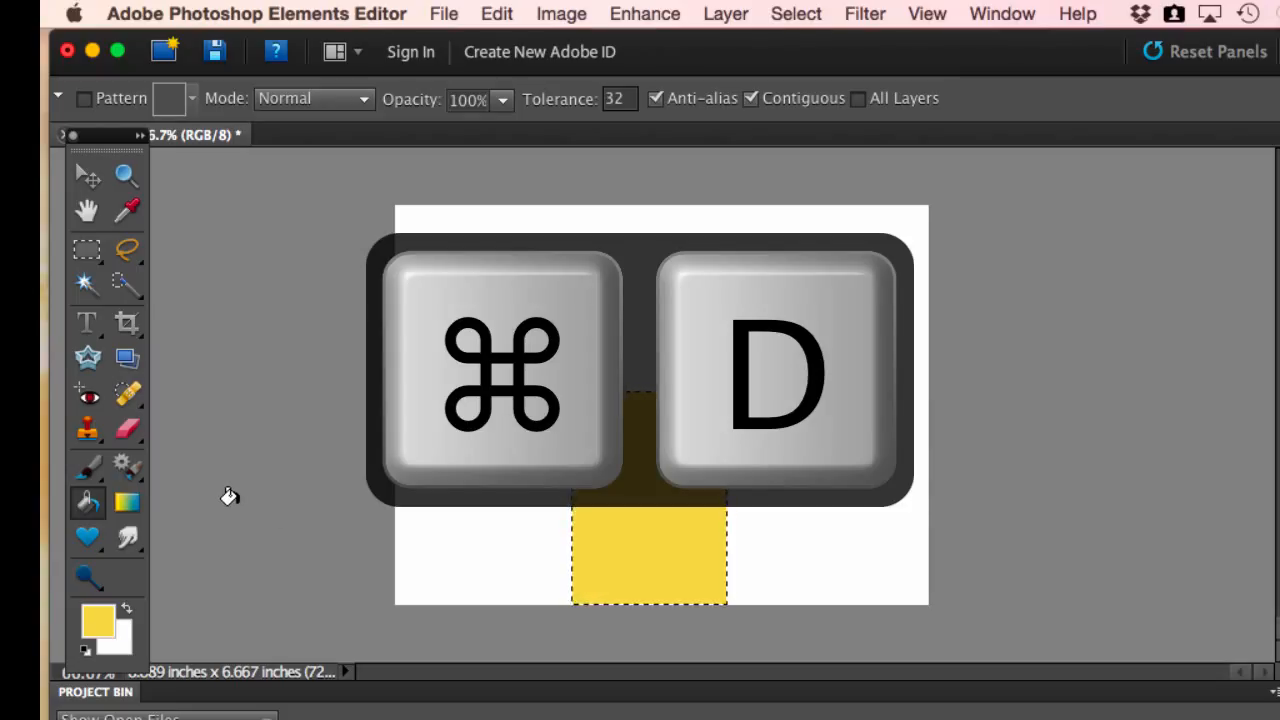
{"action": "key", "text": "super+d"}
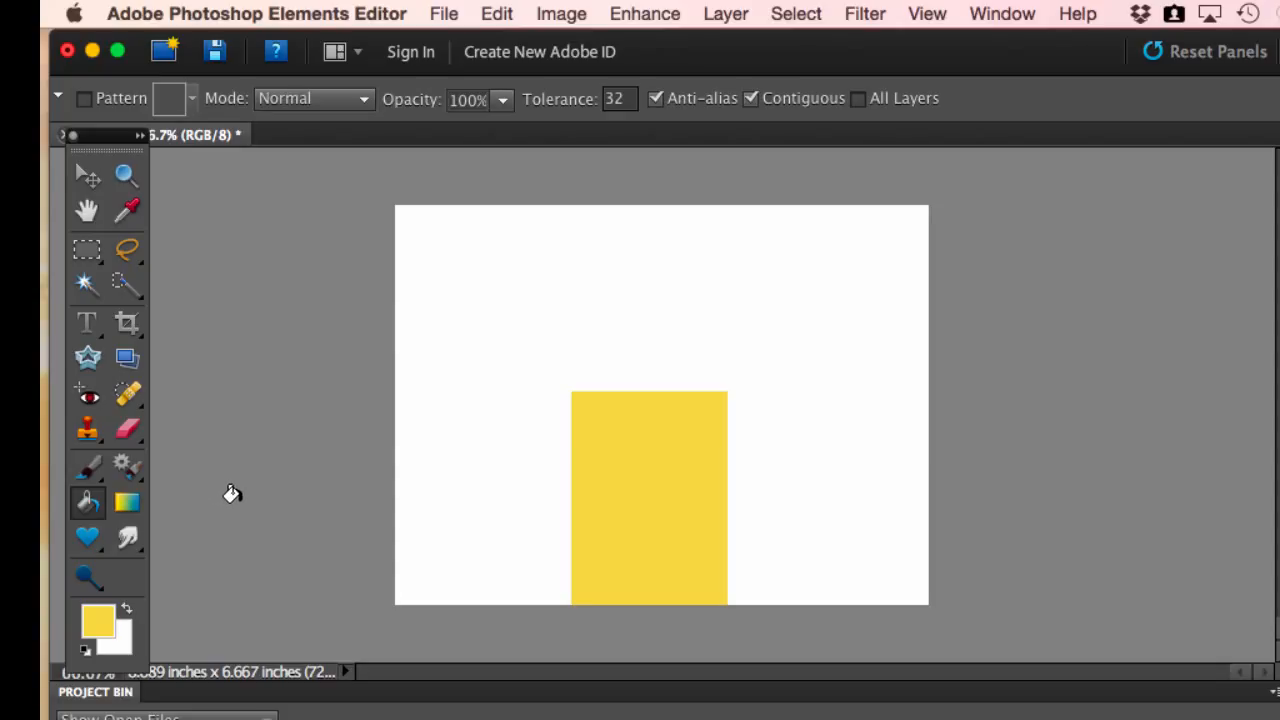
Set the foreground color to blue #0930f2
{"action": "left_click", "coordinate": [97, 621]}
{"action": "left_click", "coordinate": [922, 360]}
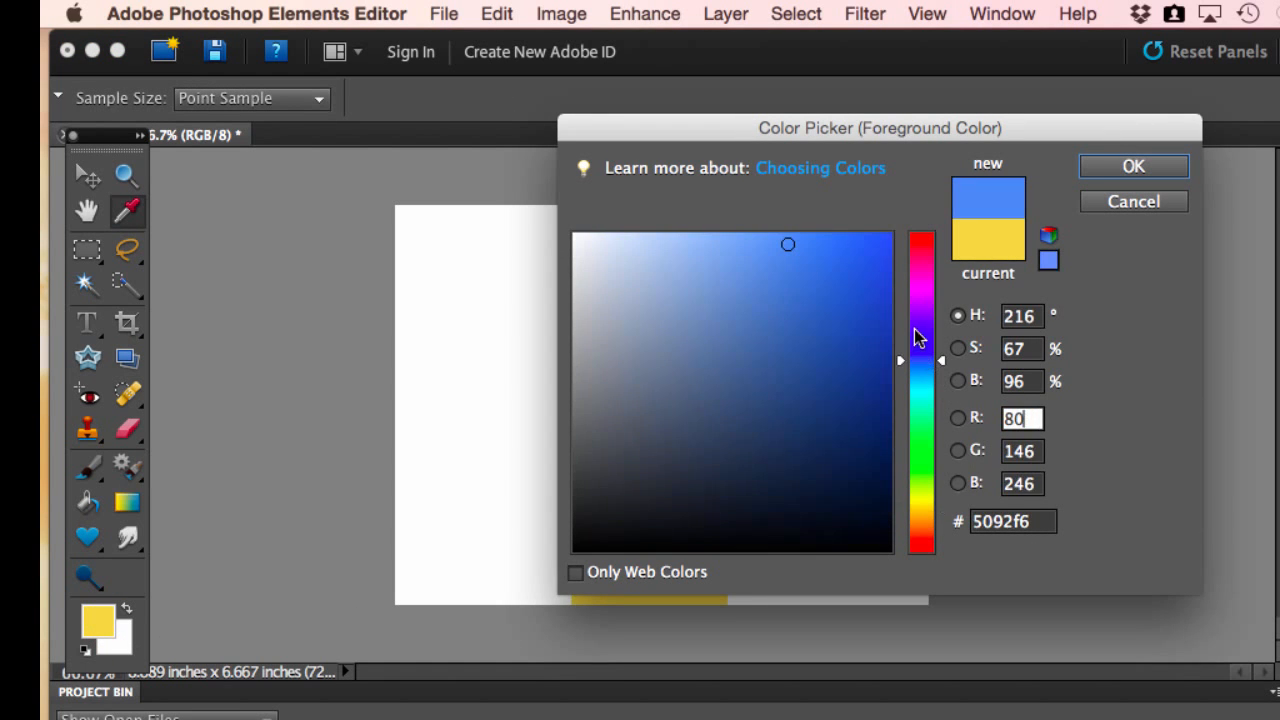
{"action": "left_click_drag", "start_coordinate": [931, 363], "coordinate": [935, 348]}
{"action": "left_click", "coordinate": [879, 249]}
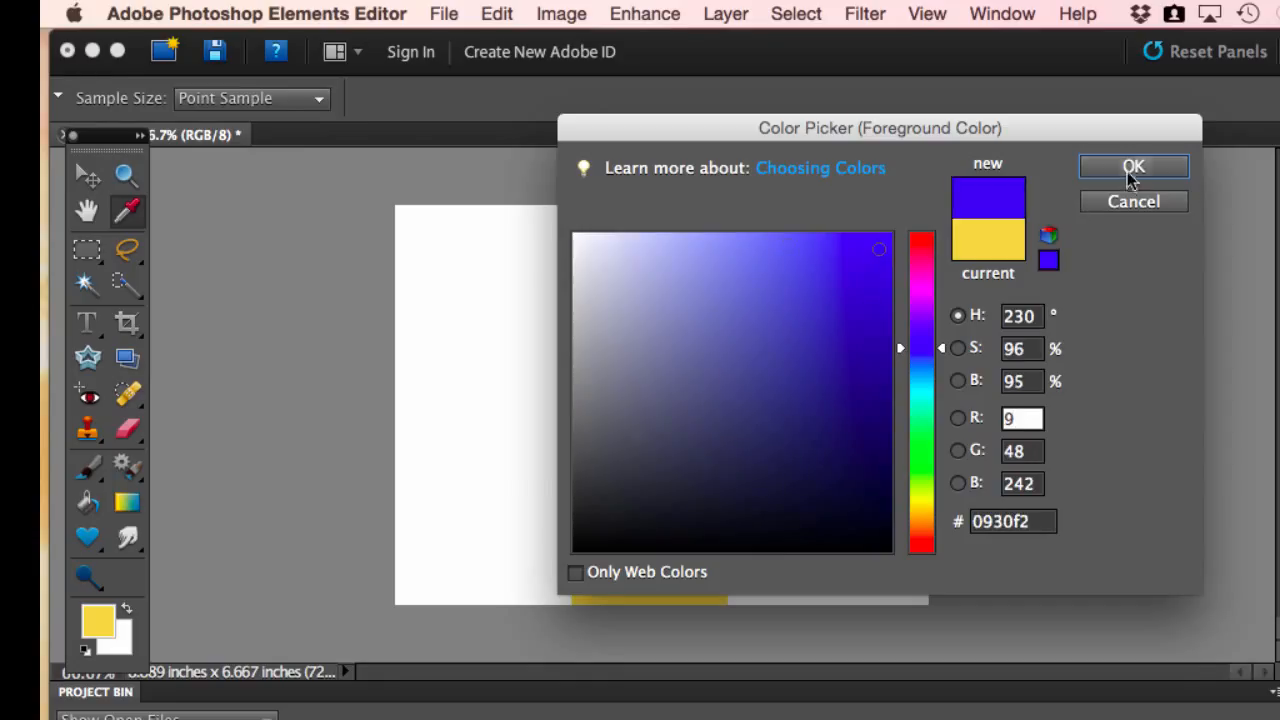
{"action": "left_click", "coordinate": [1130, 172]}
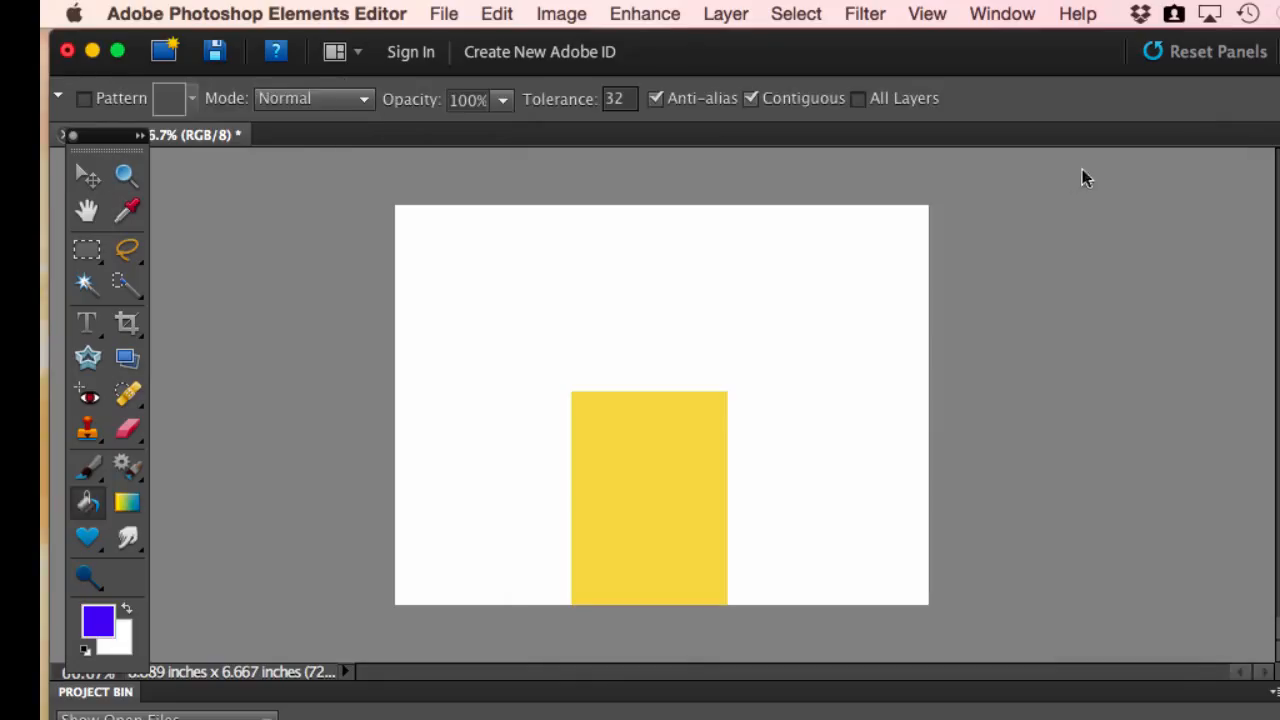
Choose the hard round 13 px brush from the Default Brushes for the Brush tool
{"action": "left_click", "coordinate": [91, 478]}
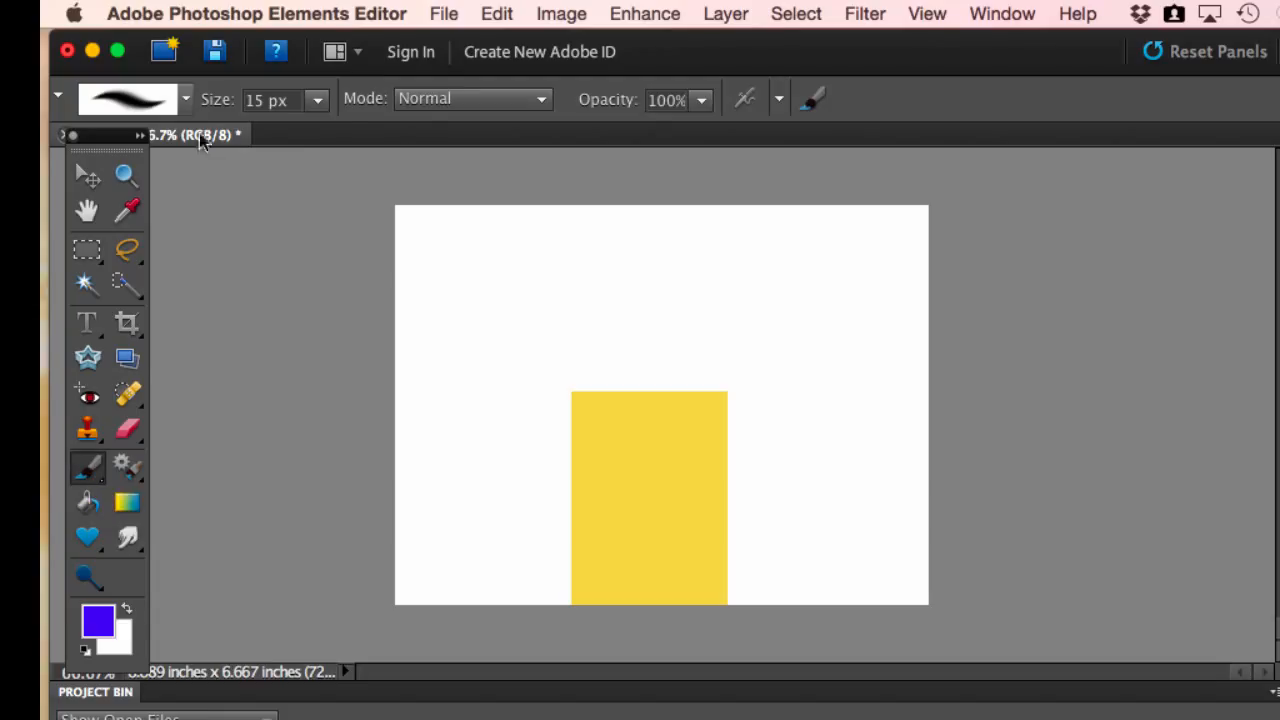
{"action": "left_click", "coordinate": [185, 103]}
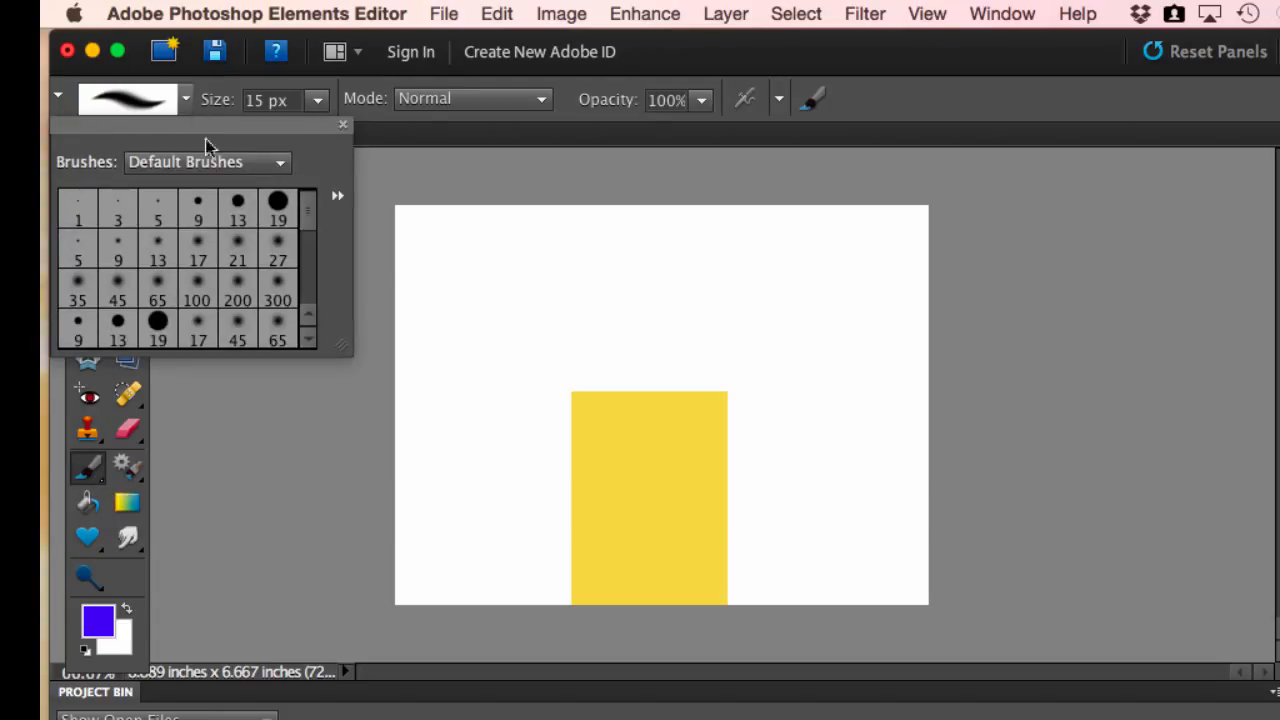
{"action": "double_click", "coordinate": [238, 218]}
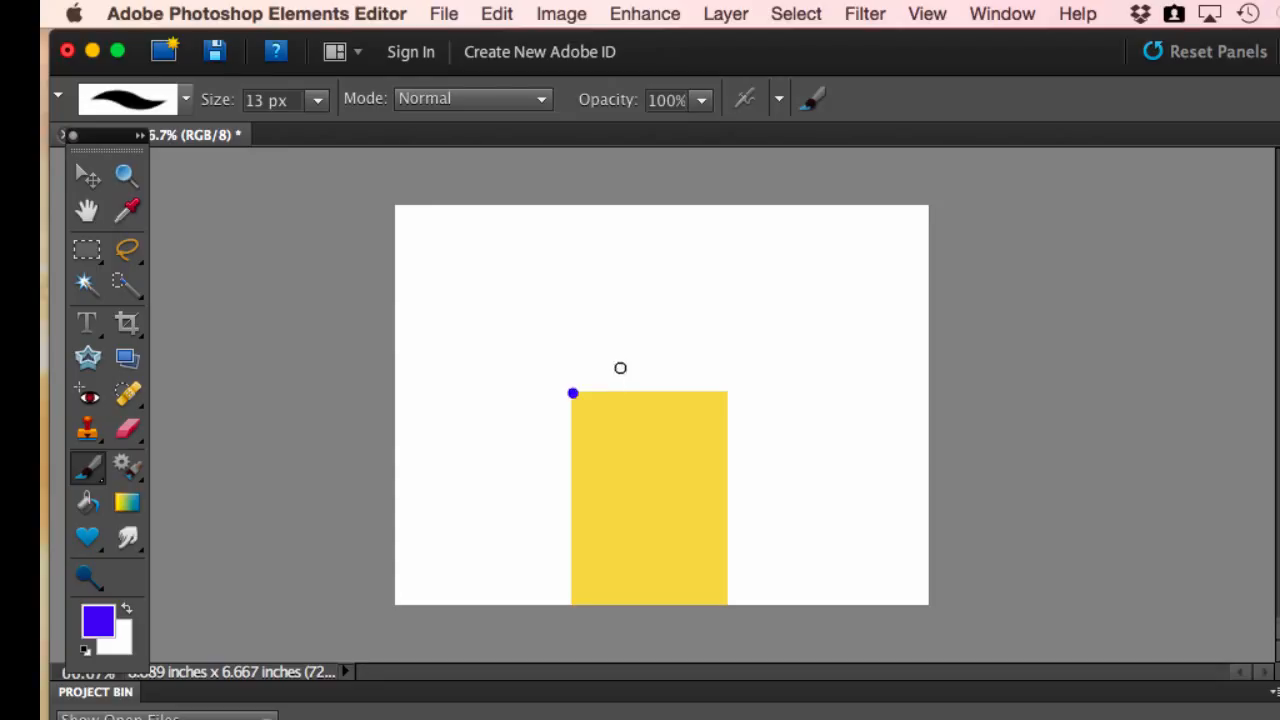
Paint a triangular roof outline with straight blue brush lines on top of the yellow house body and fill its interior with blue
{"action": "left_click", "coordinate": [649, 291], "text": "shift"}
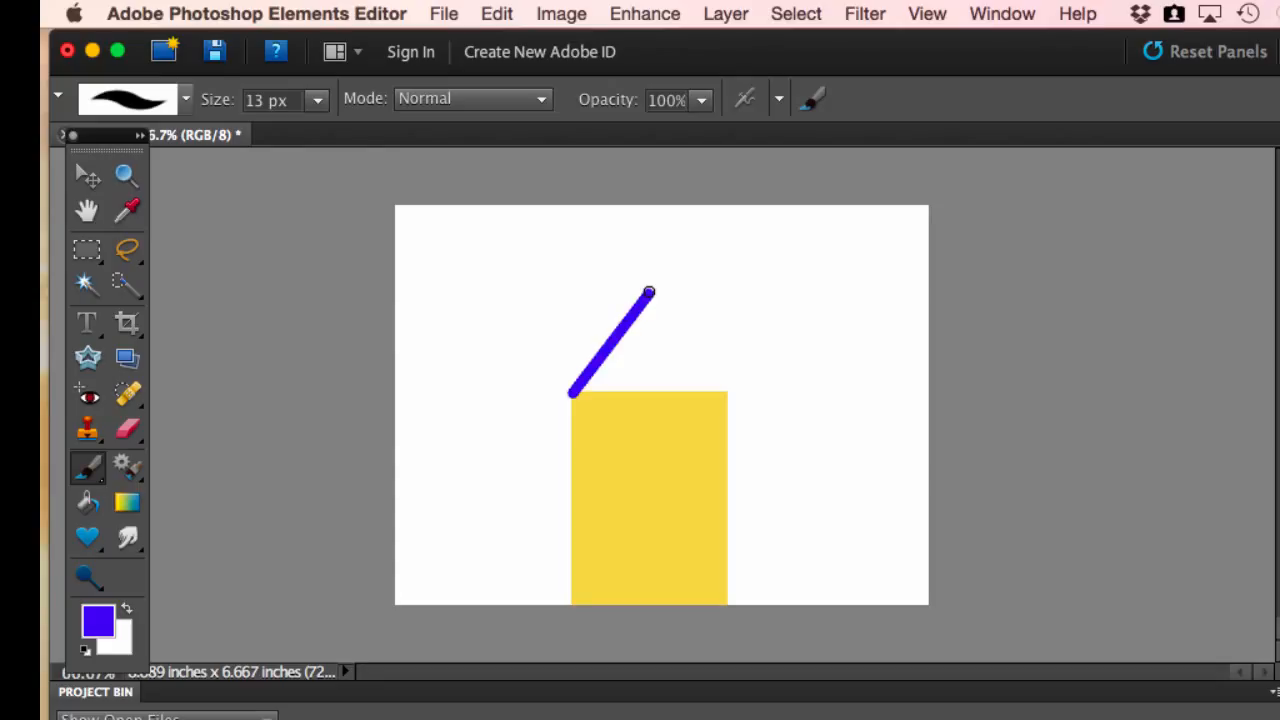
{"action": "left_click", "coordinate": [726, 390], "text": "shift"}
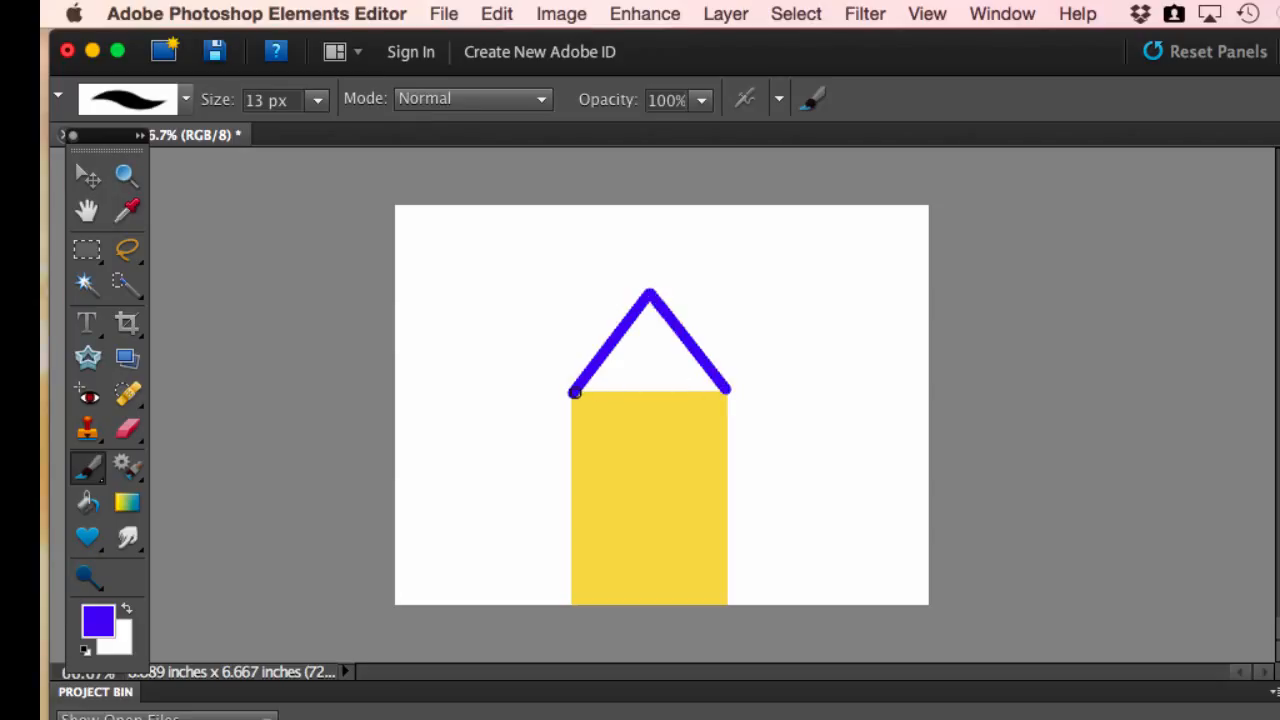
{"action": "left_click", "coordinate": [573, 393], "text": "shift"}
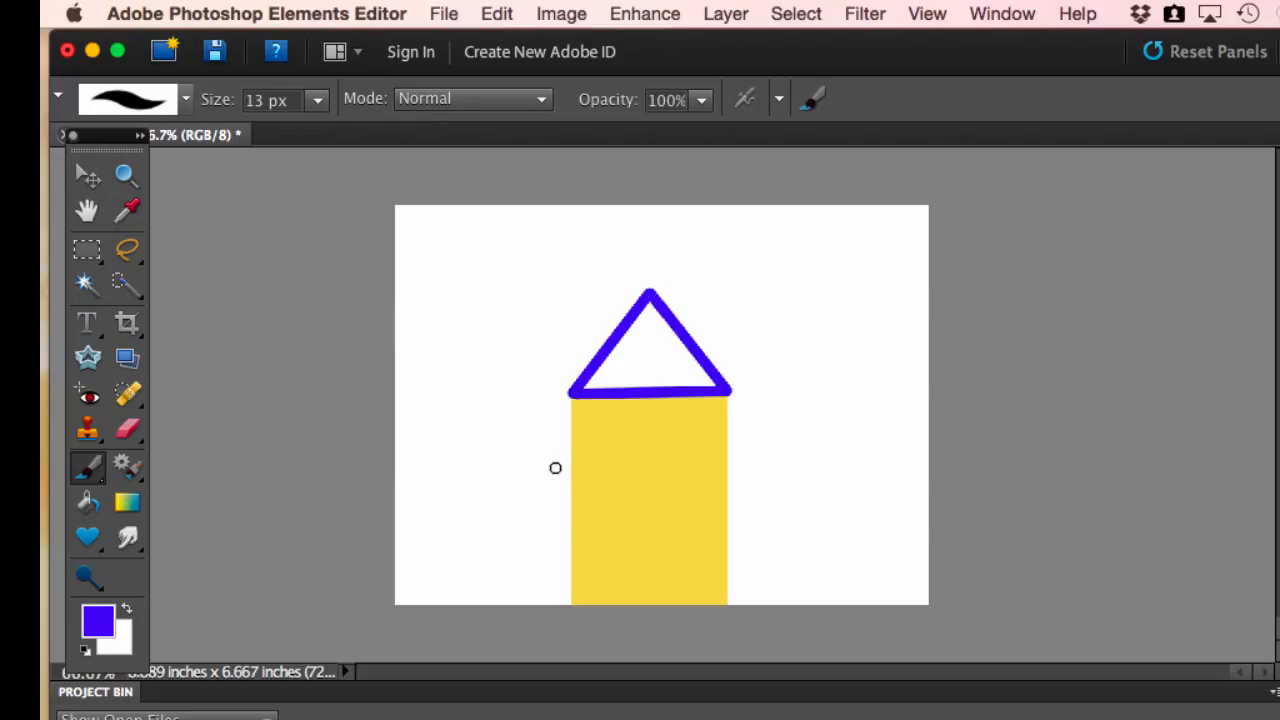
{"action": "left_click", "coordinate": [88, 502]}
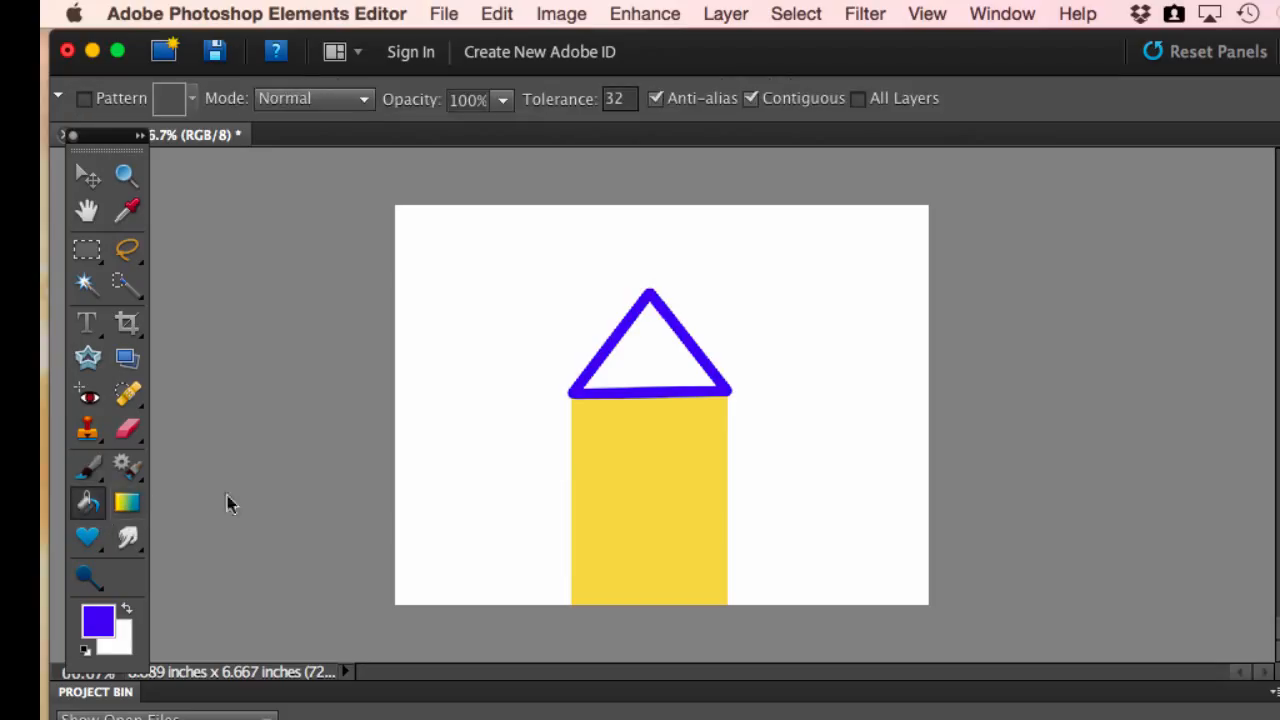
{"action": "left_click", "coordinate": [636, 353]}
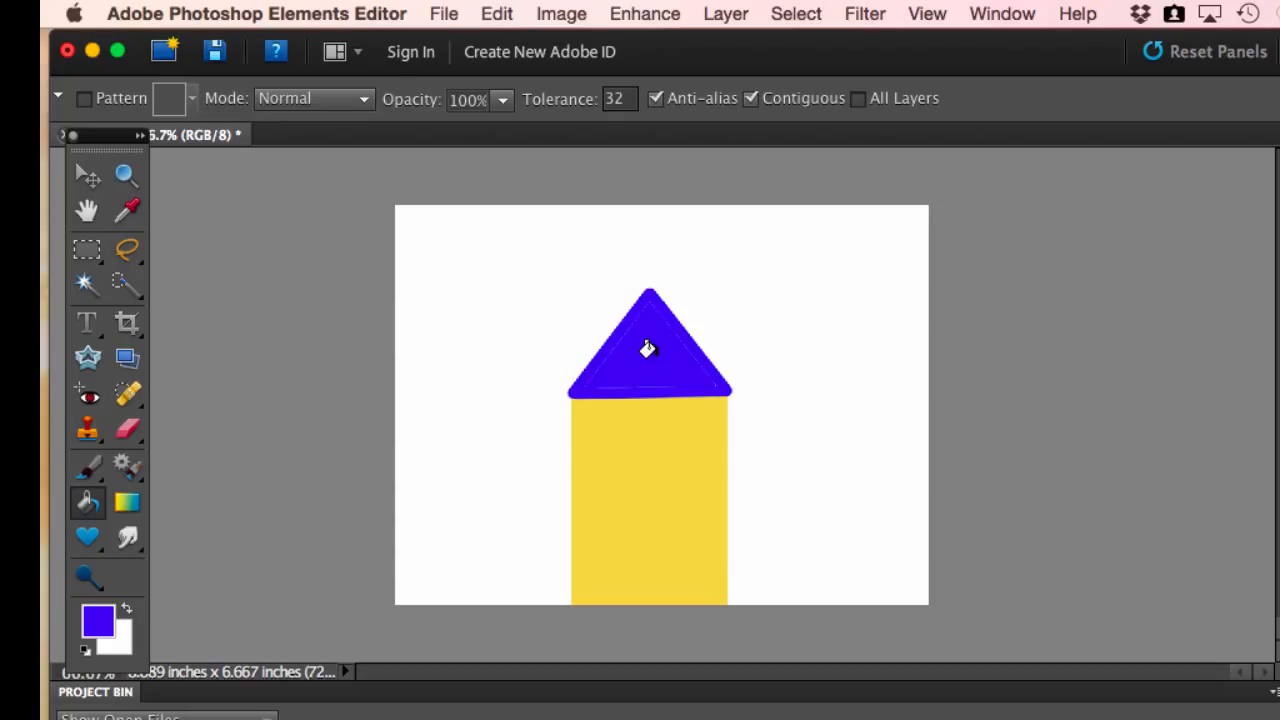
{"action": "left_click", "coordinate": [647, 348]}
Select a small horizontal rectangle in the upper part of the yellow body, fill it with off-white #fafafc as a window, and deselect it
{"action": "left_click", "coordinate": [88, 255]}
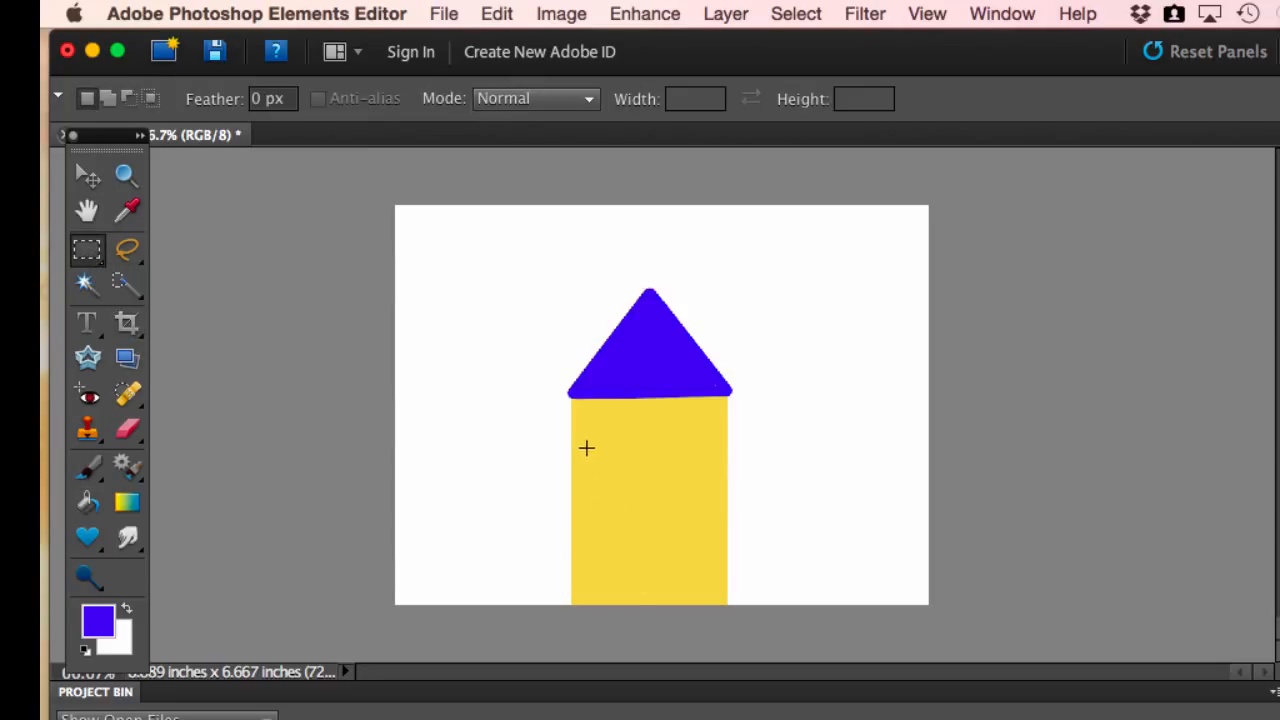
{"action": "left_click_drag", "start_coordinate": [581, 439], "coordinate": [660, 488]}
{"action": "left_click", "coordinate": [98, 624]}
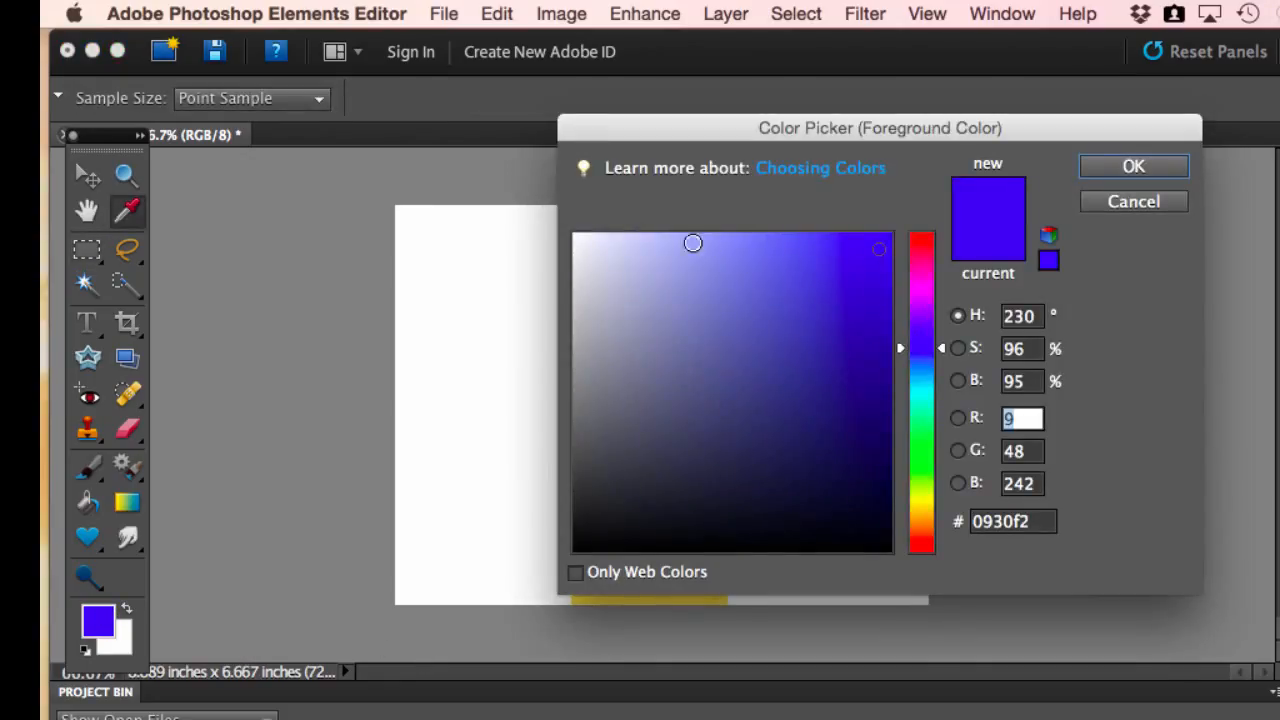
{"action": "left_click", "coordinate": [576, 237]}
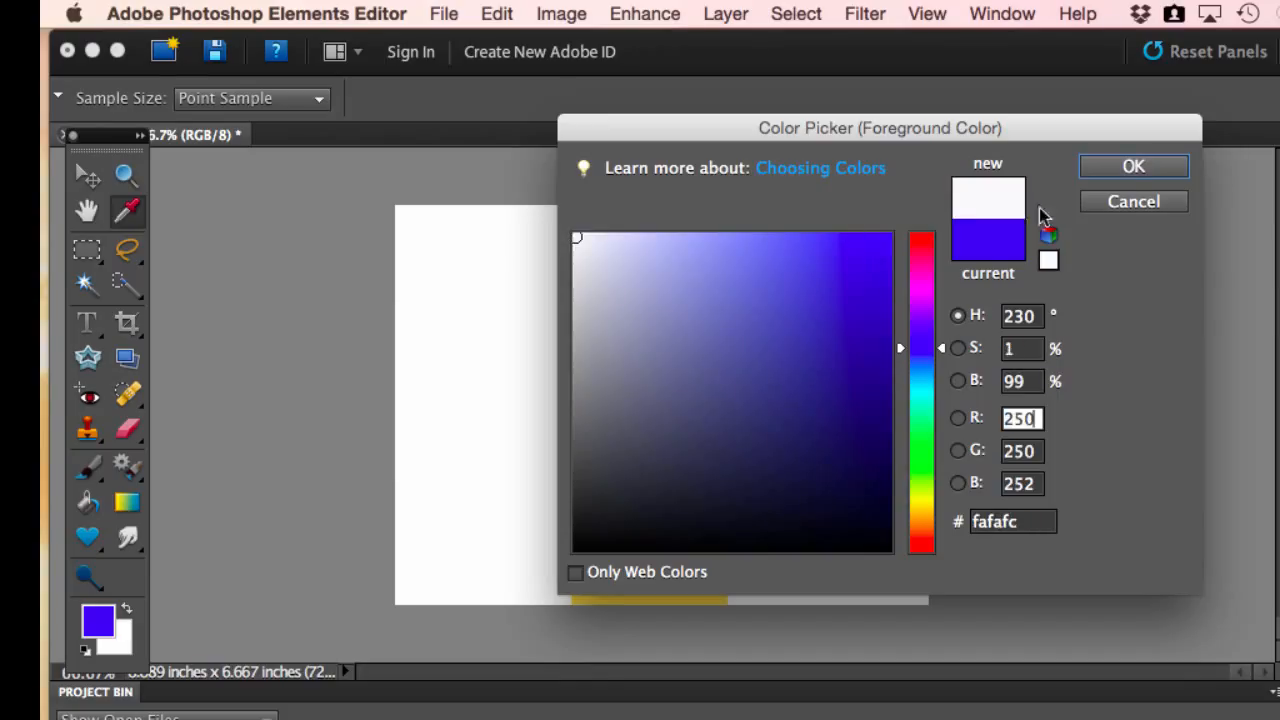
{"action": "left_click", "coordinate": [1134, 168]}
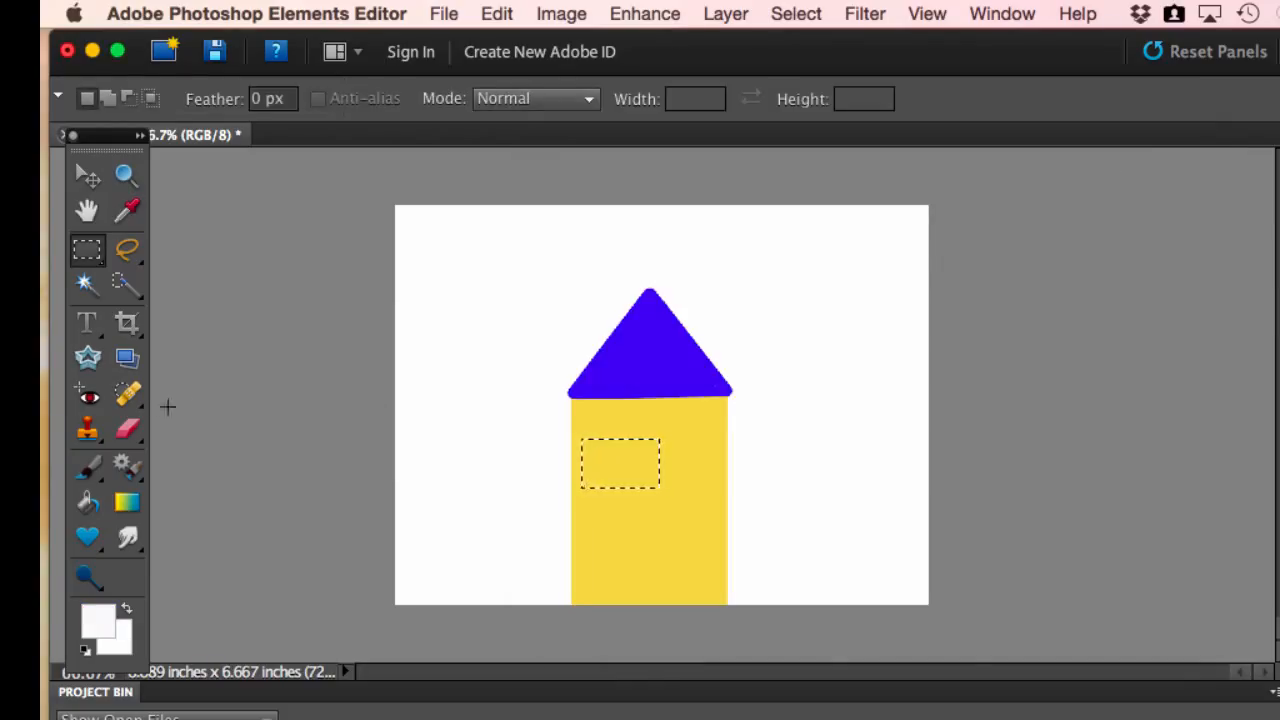
{"action": "left_click", "coordinate": [88, 503]}
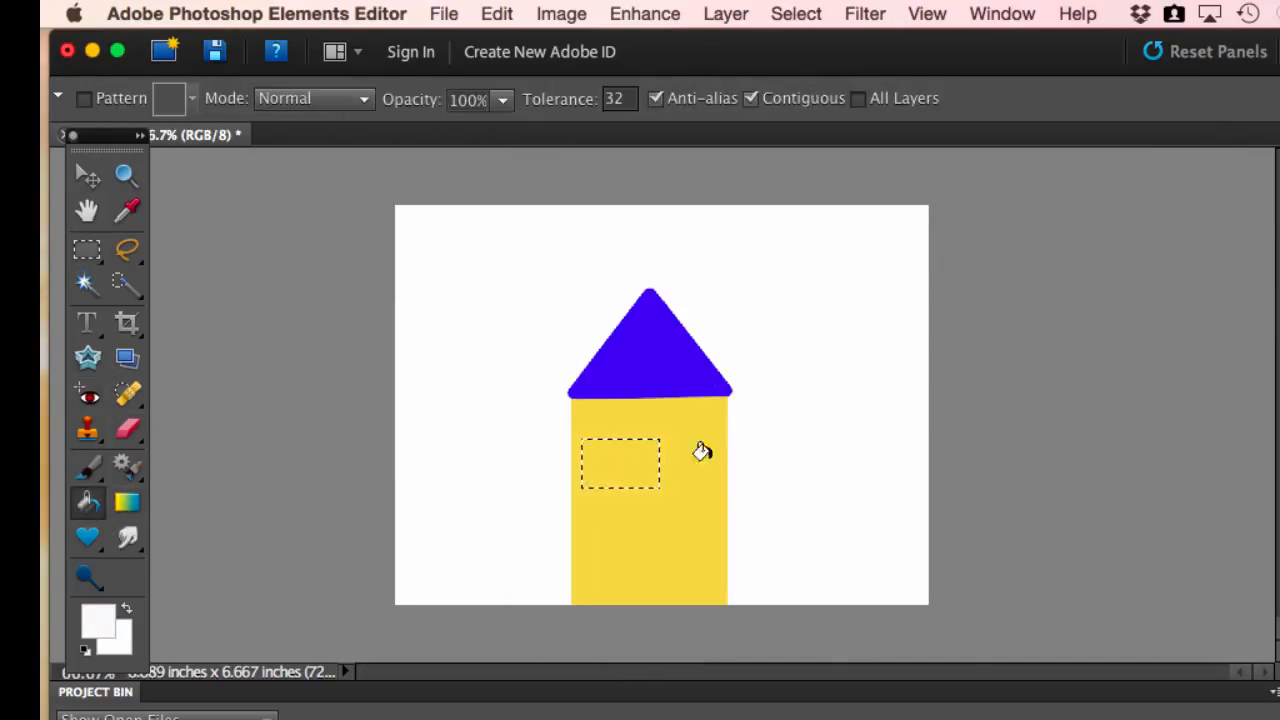
{"action": "left_click", "coordinate": [626, 453]}
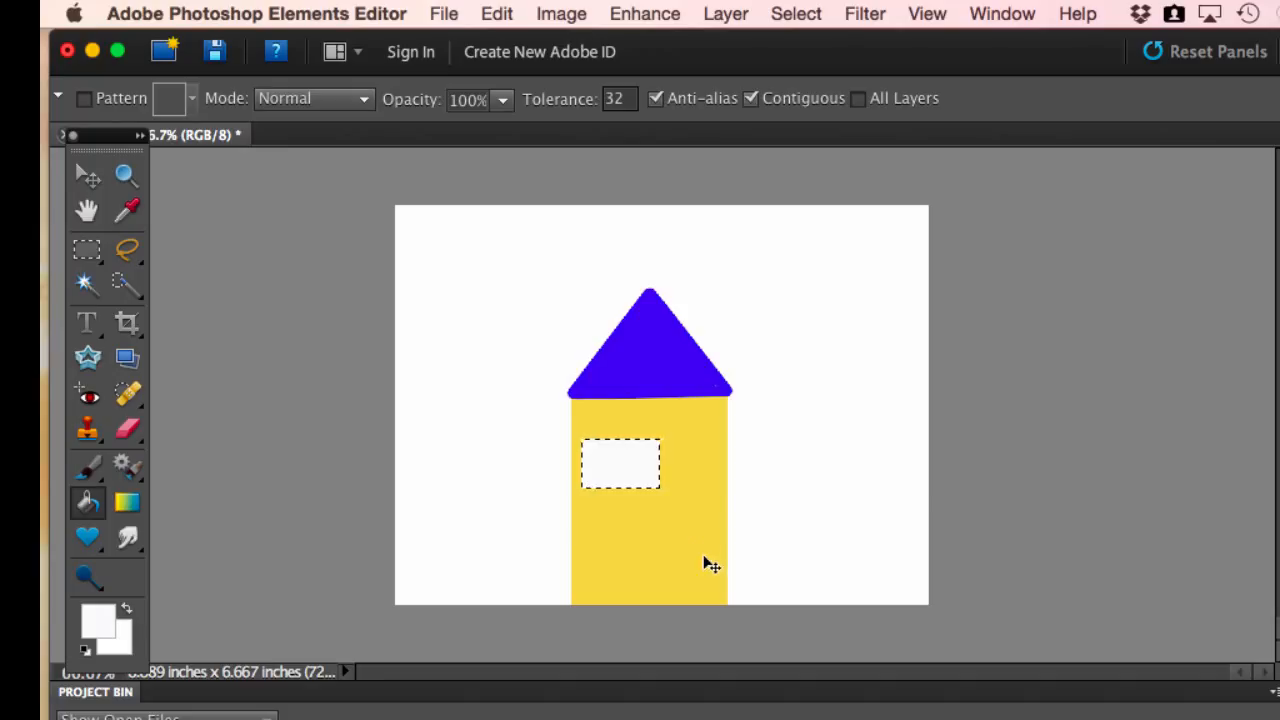
{"action": "key", "text": "super+d"}
Choose the 4 px brush from the Square Brushes set for the Brush tool
{"action": "left_click", "coordinate": [86, 470]}
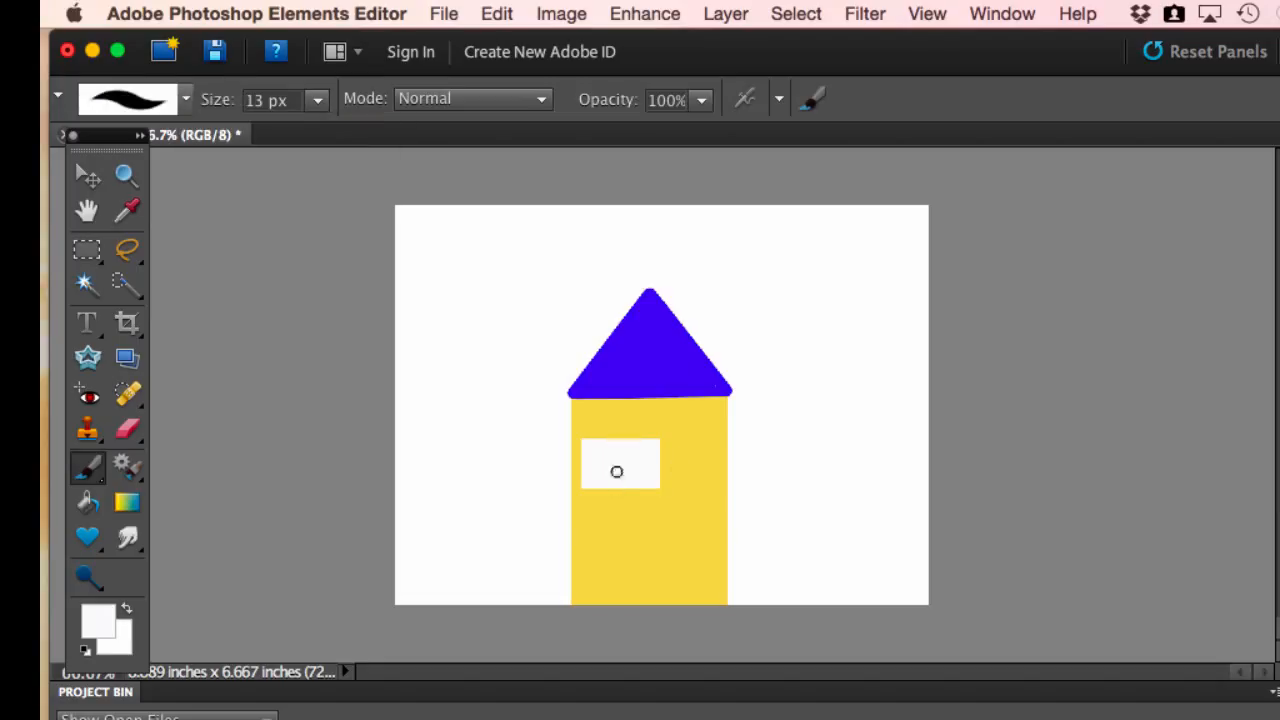
{"action": "left_click", "coordinate": [187, 100]}
{"action": "scroll", "coordinate": [194, 298], "scroll_direction": "down", "scroll_amount": 3}
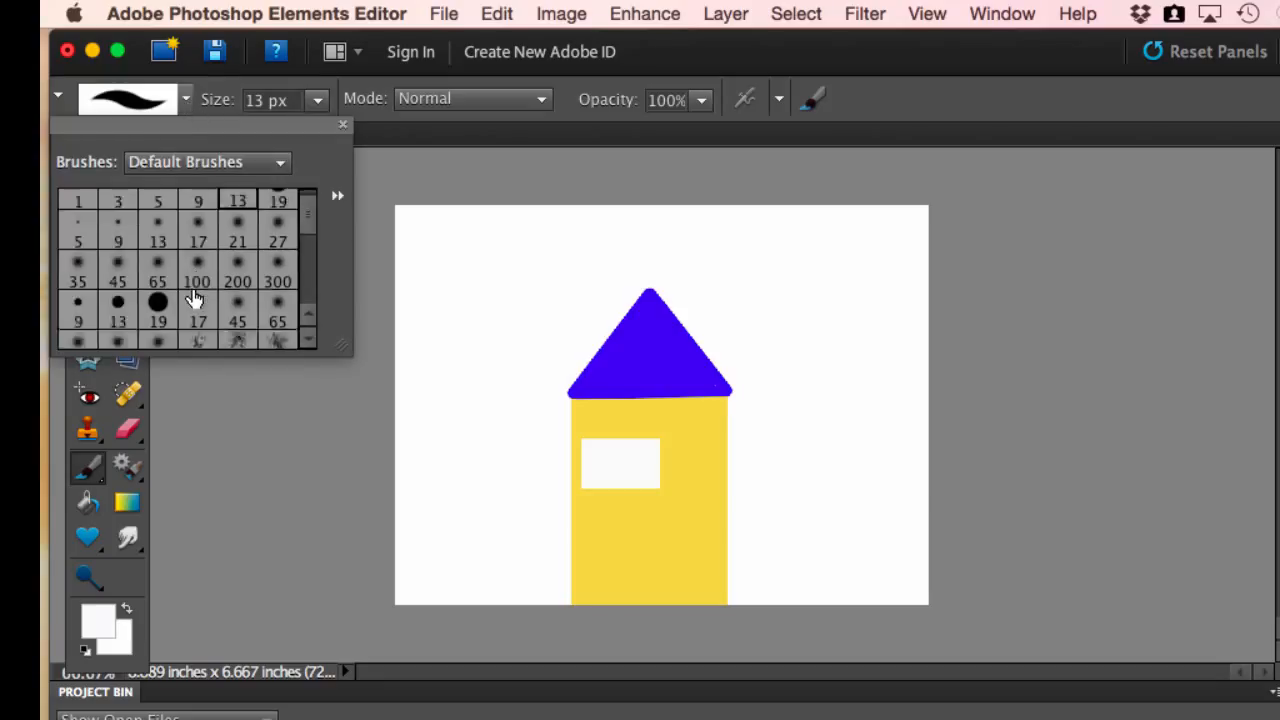
{"action": "scroll", "coordinate": [194, 291], "scroll_direction": "up", "scroll_amount": 3}
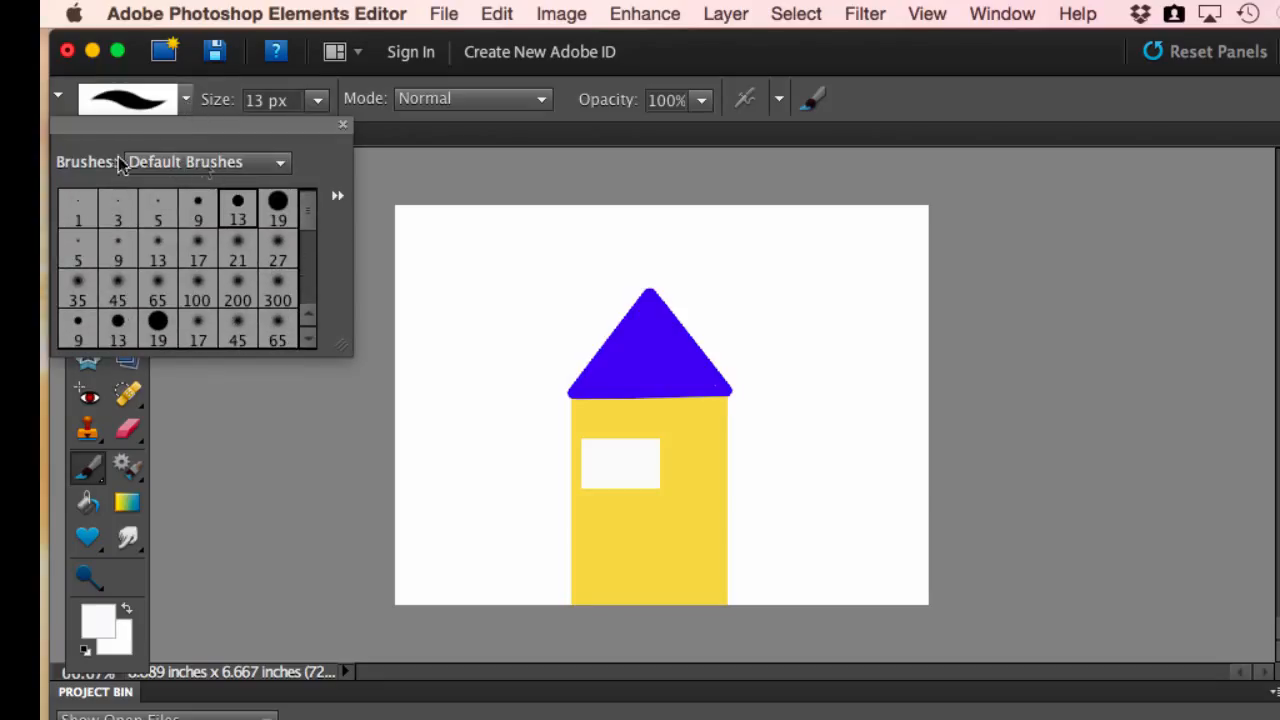
{"action": "left_click", "coordinate": [248, 164]}
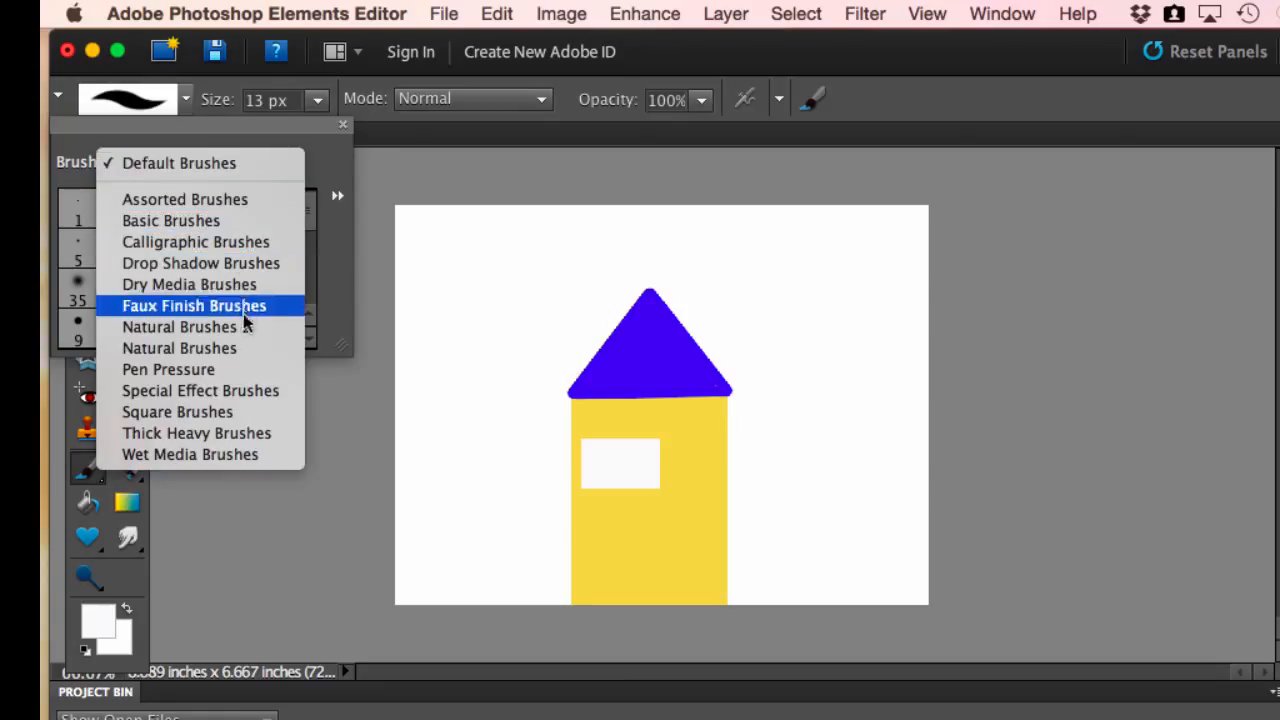
{"action": "left_click", "coordinate": [238, 327]}
{"action": "left_click", "coordinate": [210, 163]}
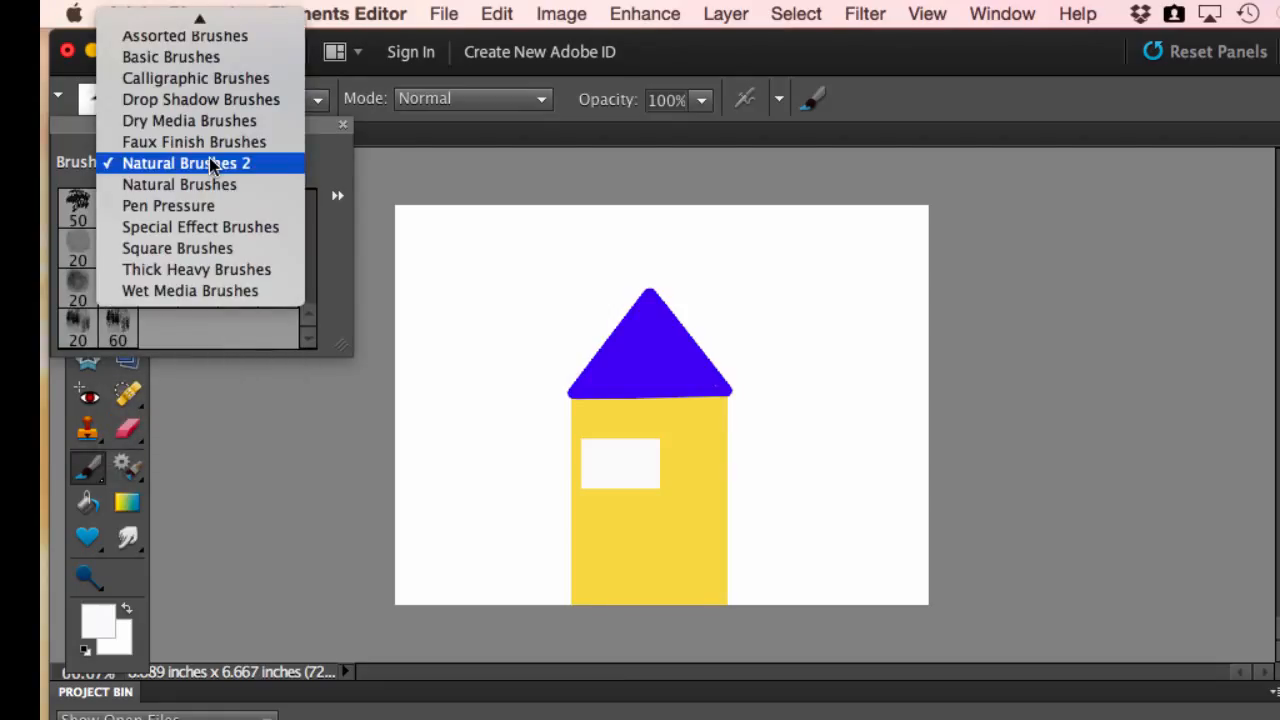
{"action": "left_click", "coordinate": [224, 252]}
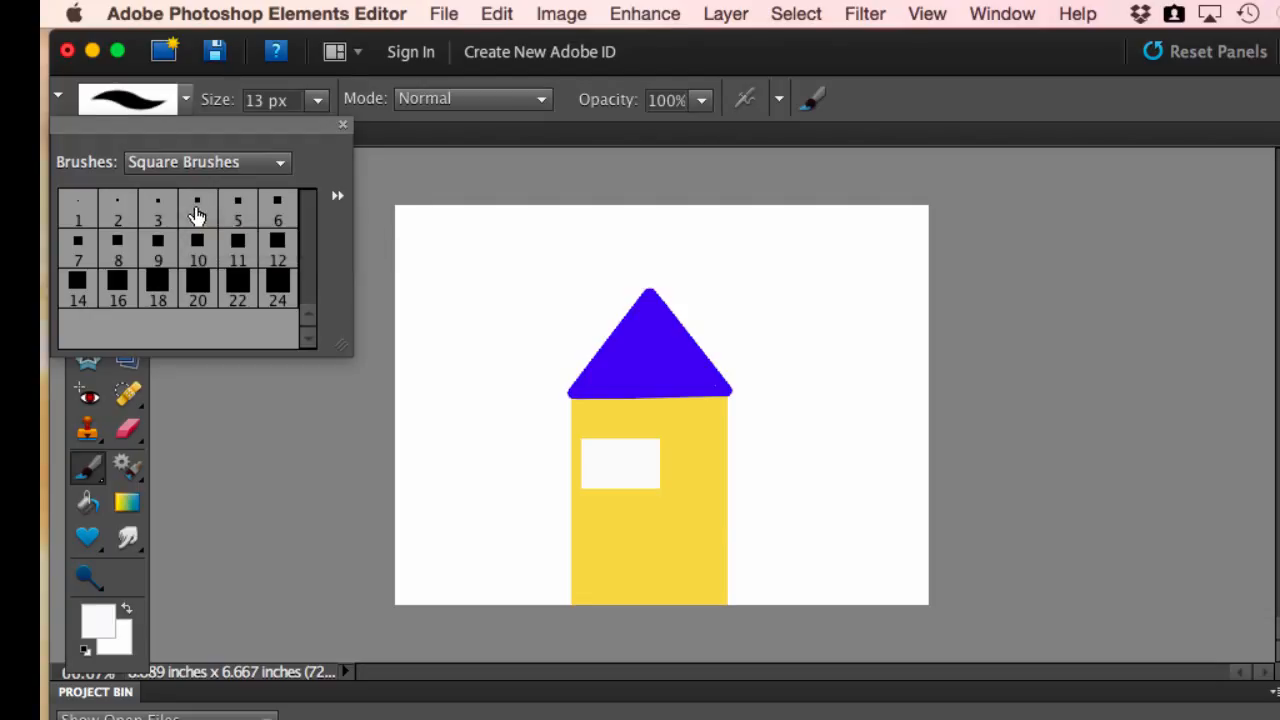
{"action": "left_click", "coordinate": [197, 217]}
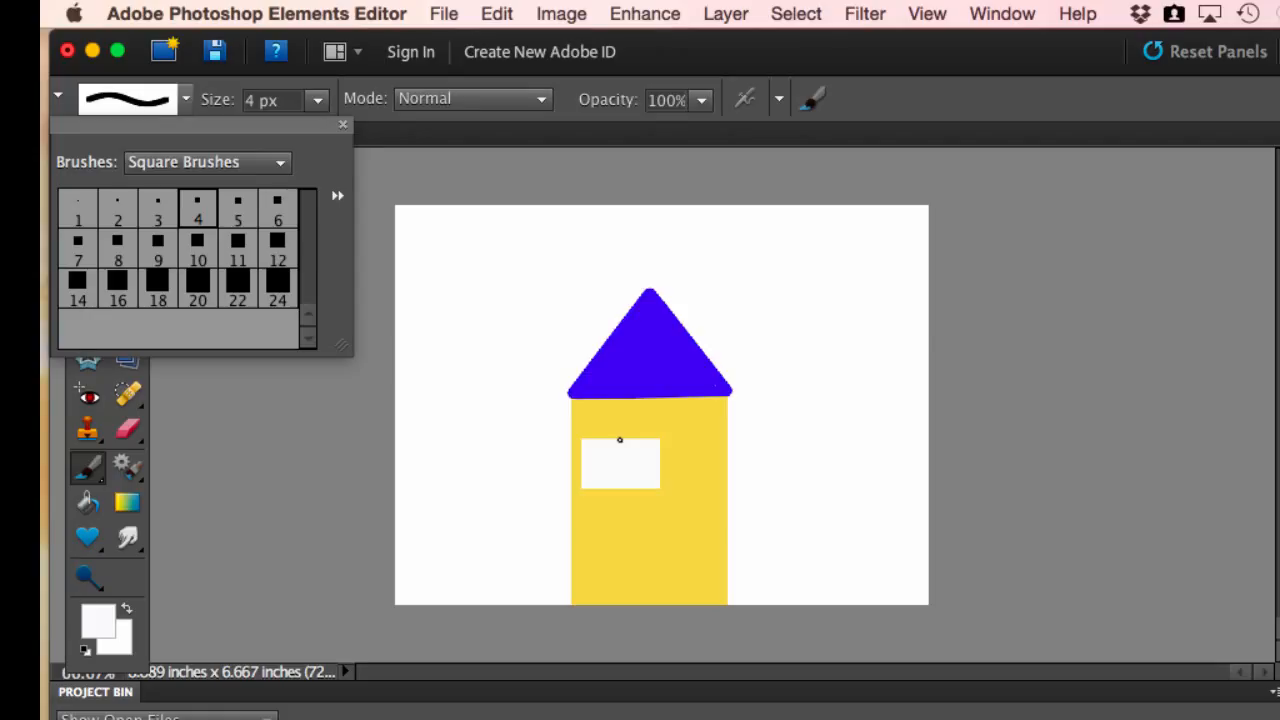
{"action": "key", "text": "Escape"}
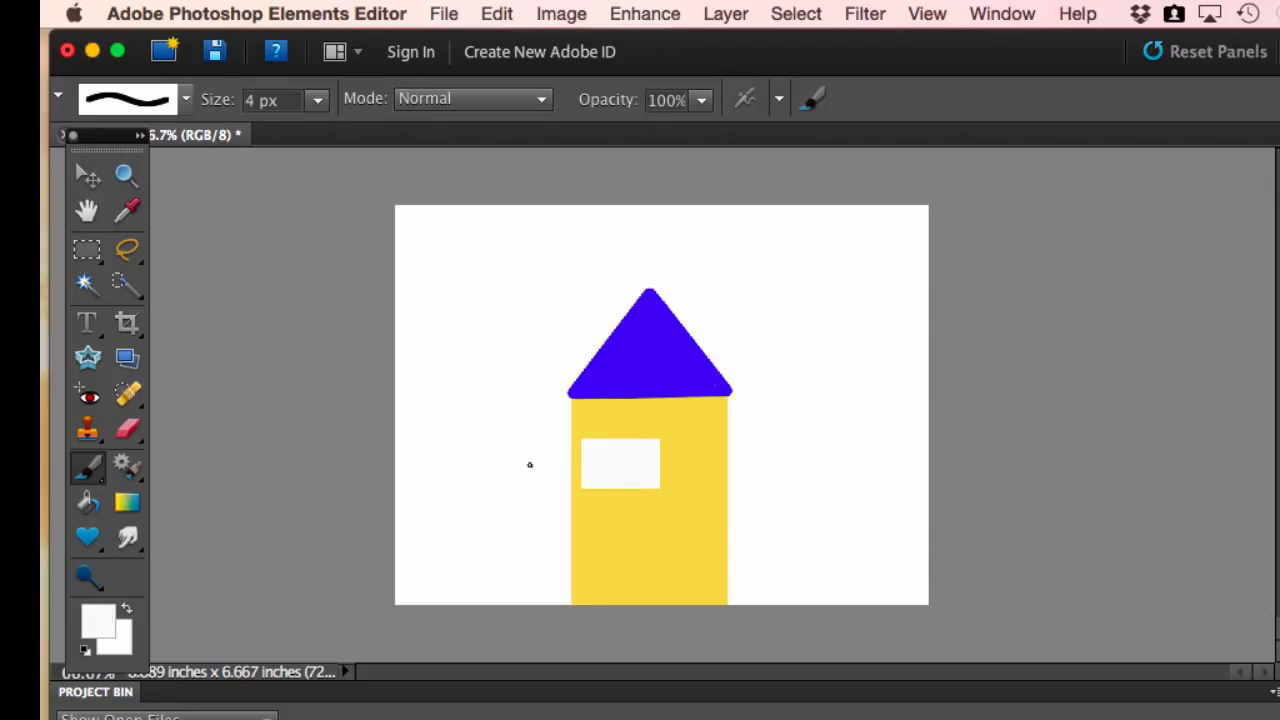
Sample the roof's blue as the foreground color and paint a vertical and a horizontal bar crossing in the middle of the white window
{"action": "left_click", "coordinate": [127, 215]}
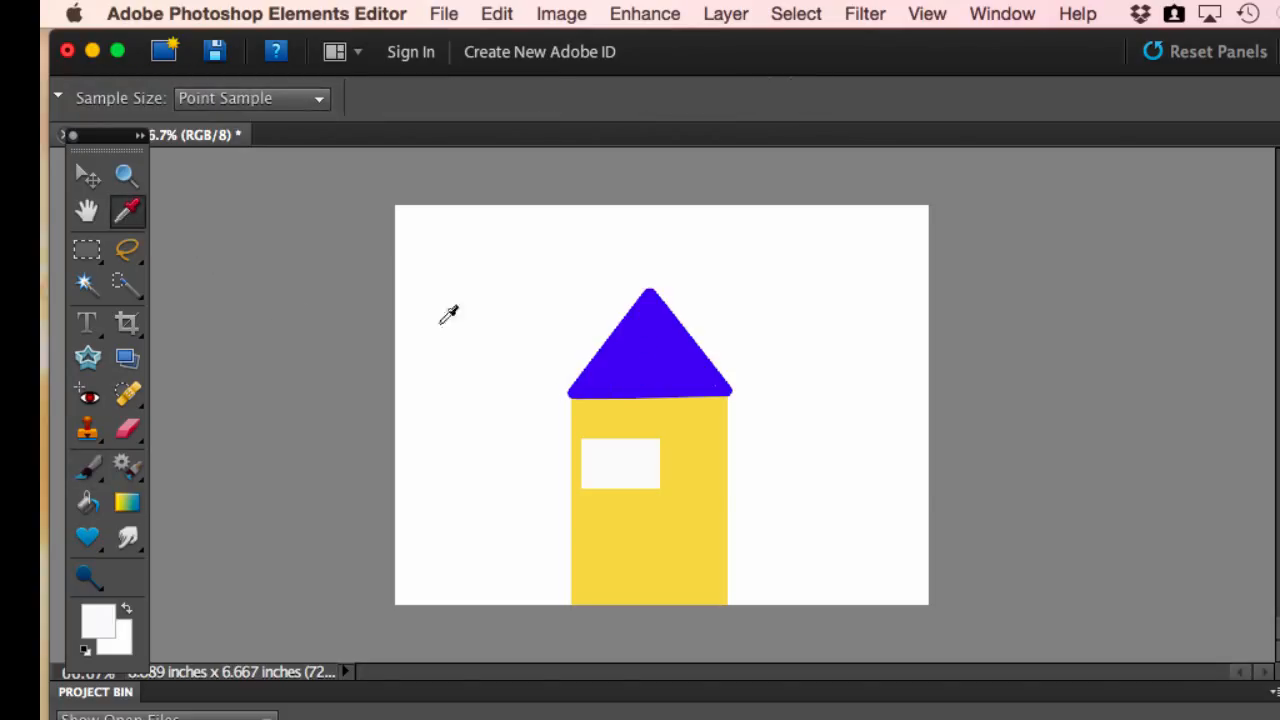
{"action": "left_click", "coordinate": [641, 350]}
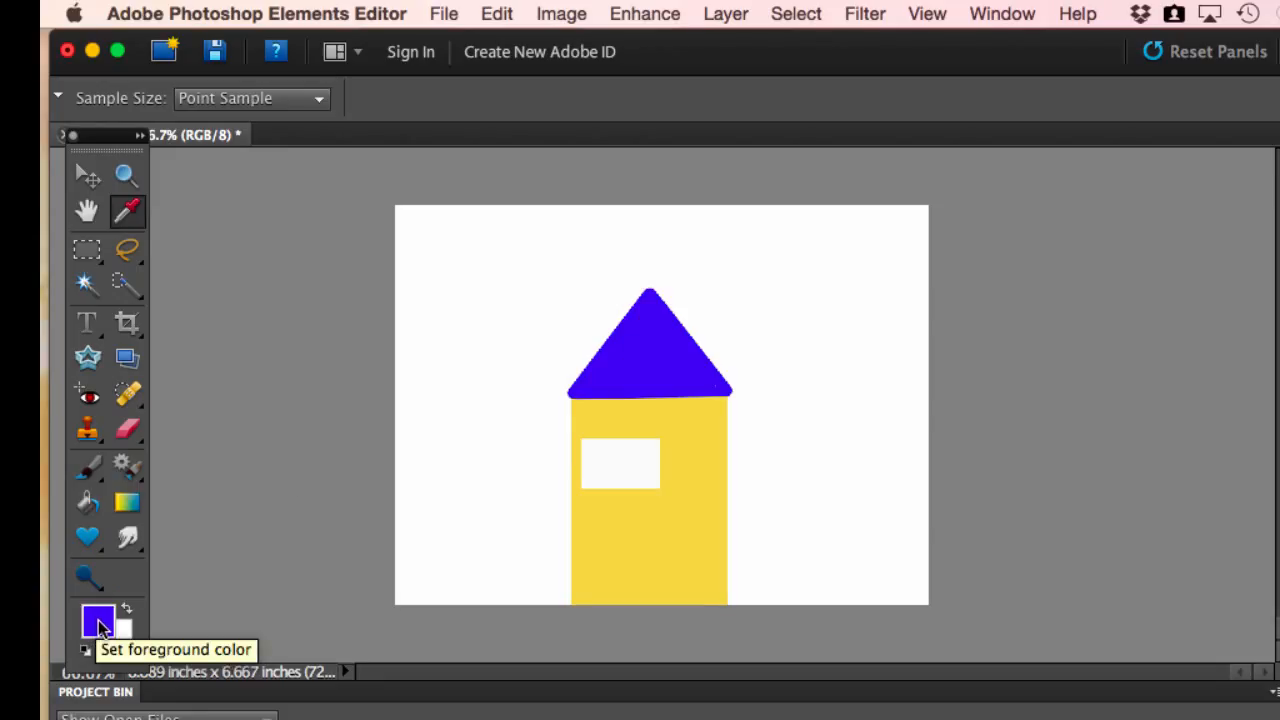
{"action": "left_click", "coordinate": [92, 468]}
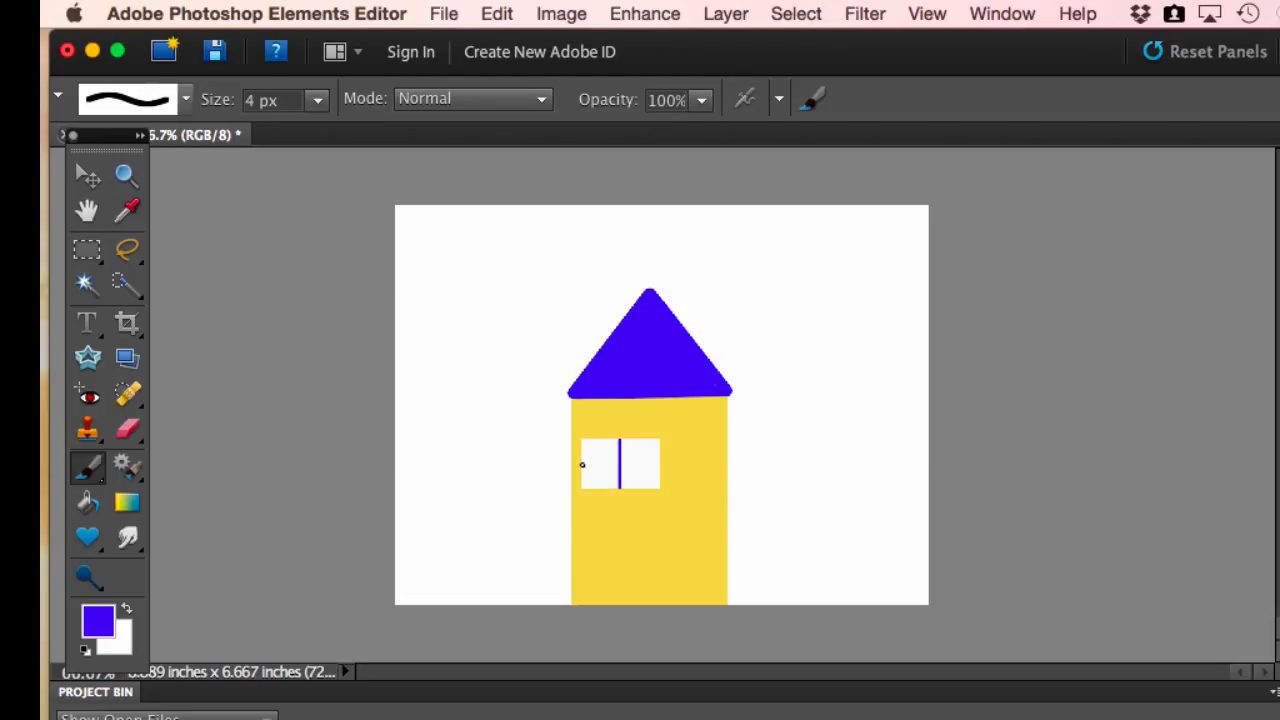
{"action": "left_click_drag", "start_coordinate": [582, 464], "coordinate": [648, 470]}
Paint a blue frame along all four edges of the window with straight brush lines, redoing the right edge once
{"action": "left_click_drag", "start_coordinate": [581, 440], "coordinate": [649, 442]}
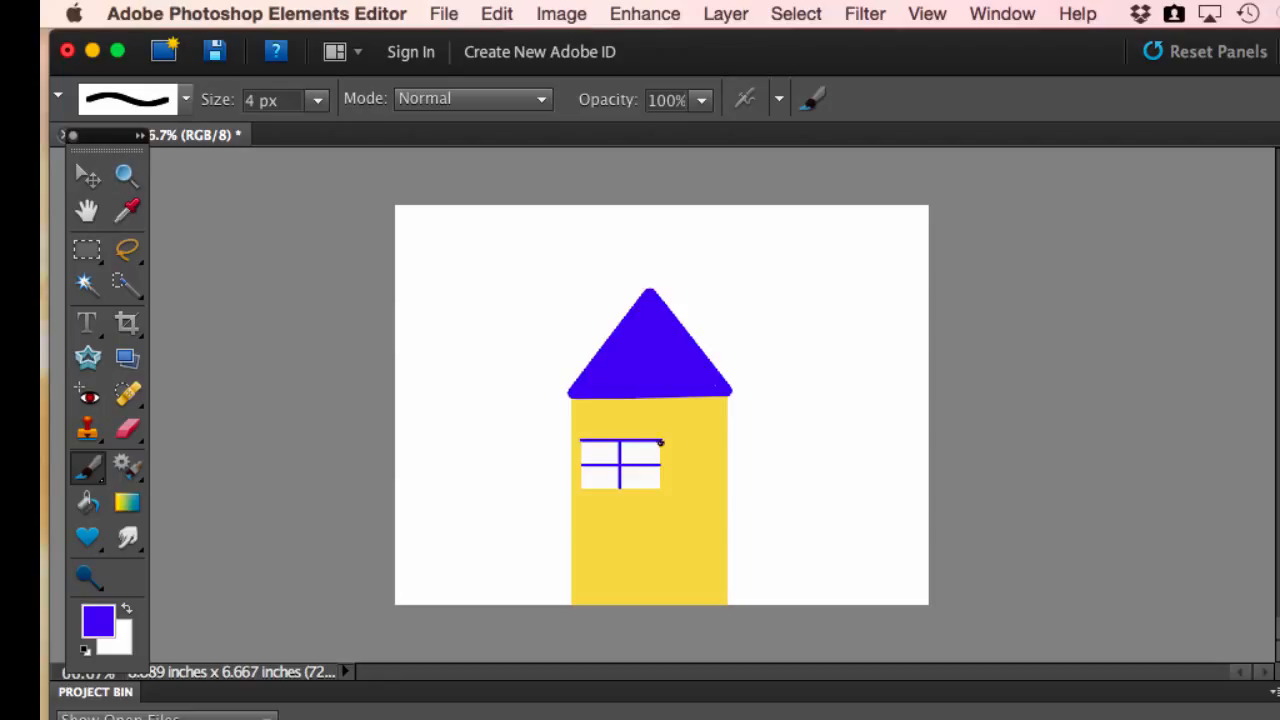
{"action": "left_click_drag", "start_coordinate": [660, 442], "coordinate": [659, 489]}
{"action": "key", "text": "super+z"}
{"action": "left_click_drag", "start_coordinate": [661, 441], "coordinate": [659, 467]}
{"action": "left_click", "coordinate": [582, 487], "text": "shift"}
{"action": "left_click", "coordinate": [582, 441], "text": "shift"}
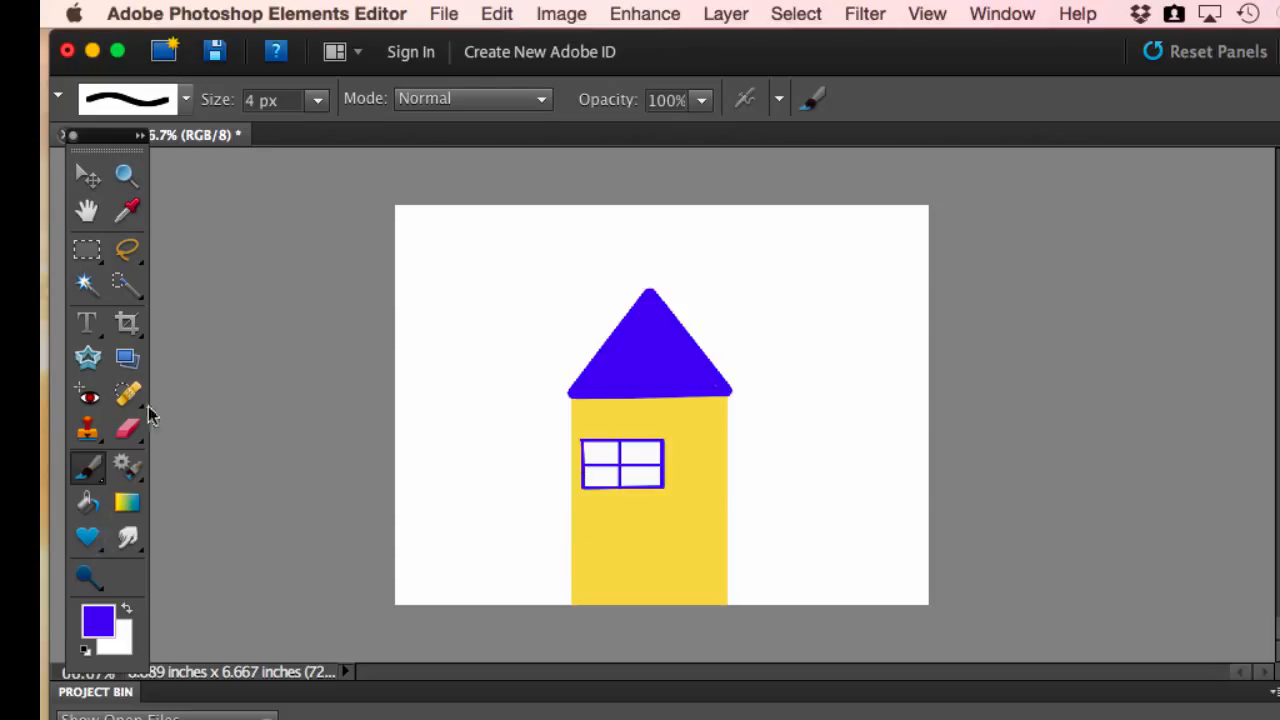
{"action": "left_click", "coordinate": [89, 252]}
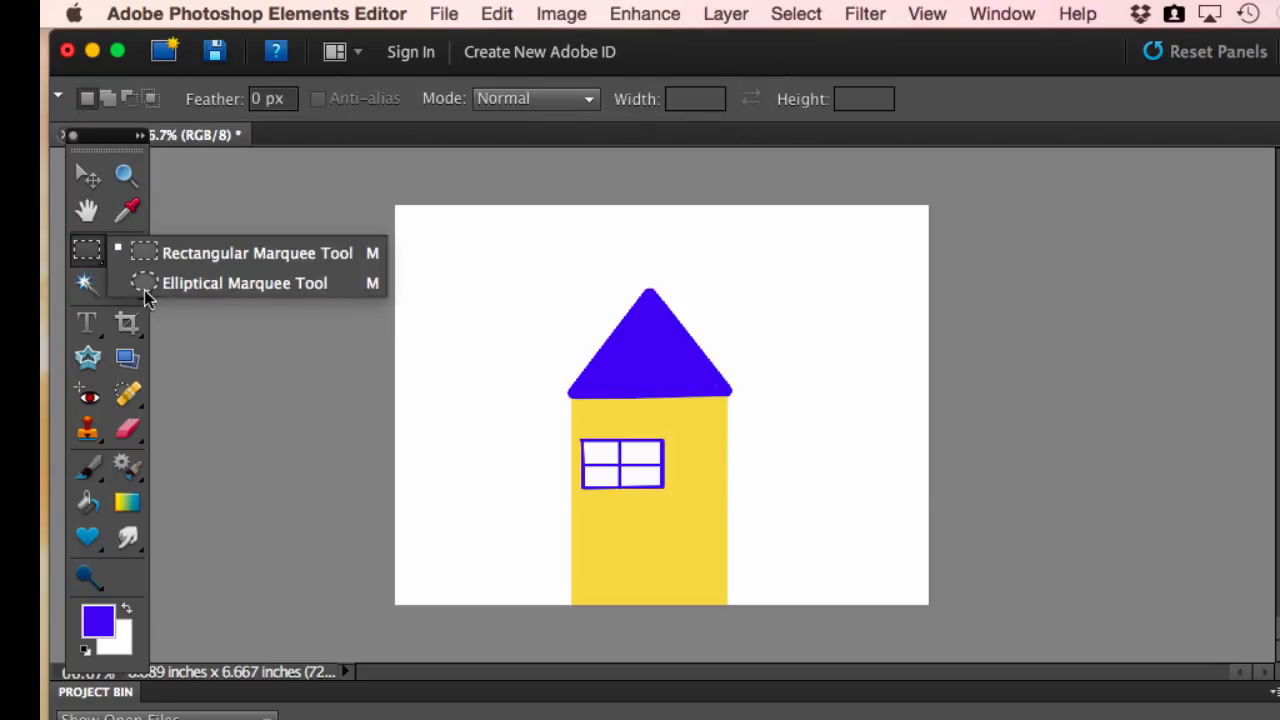
{"action": "left_click", "coordinate": [86, 251]}
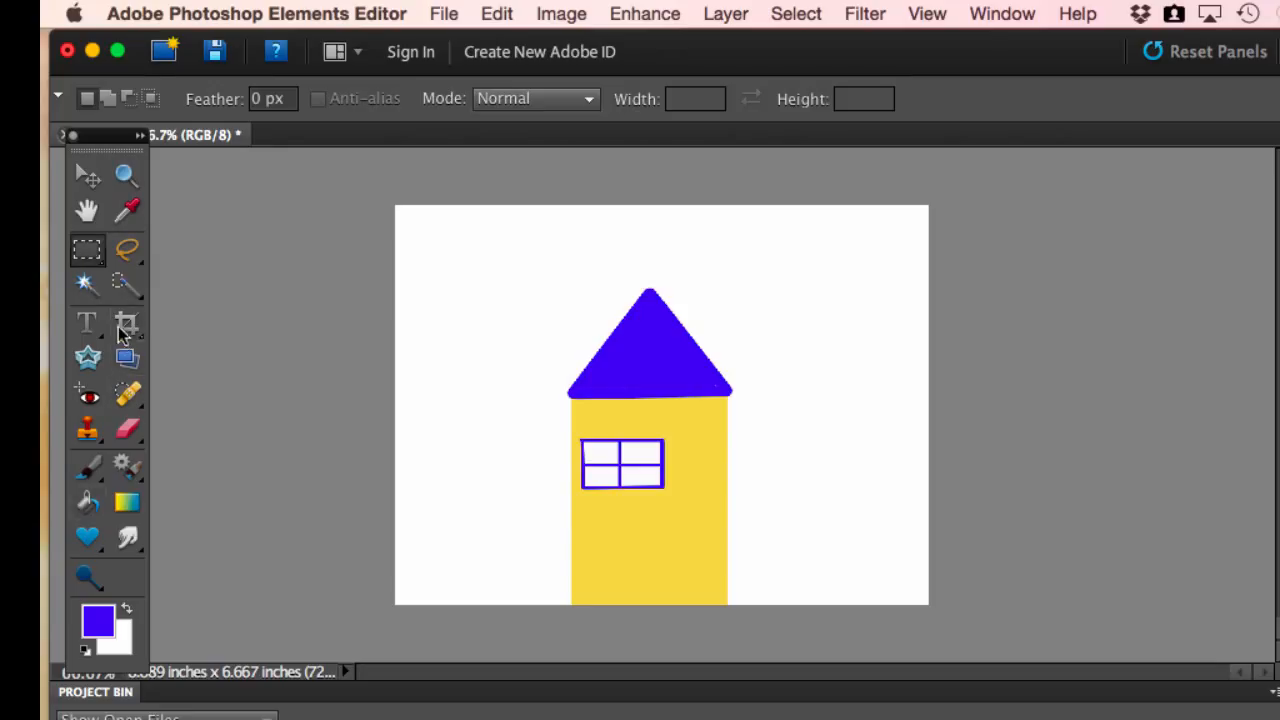
{"action": "left_click", "coordinate": [93, 477]}
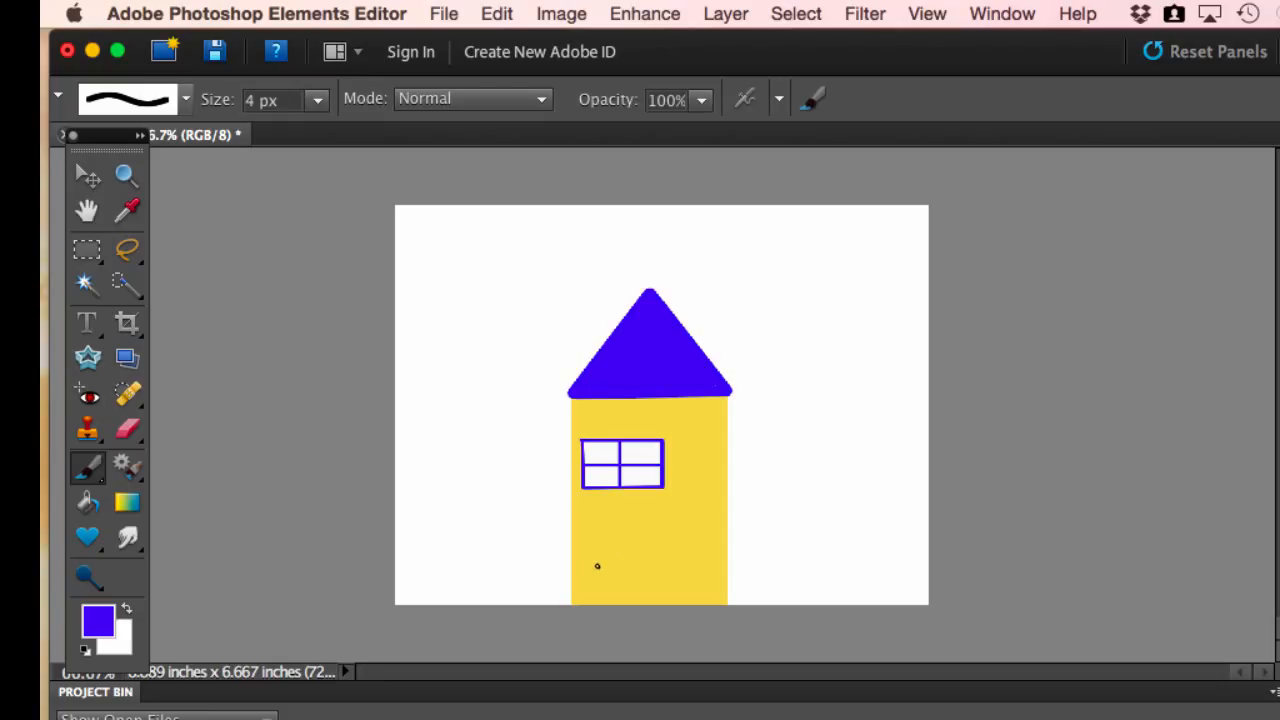
Select an upright rectangle at the lower right of the house body, fill it with green #61f209 as the door, and deselect it
{"action": "left_click", "coordinate": [90, 256]}
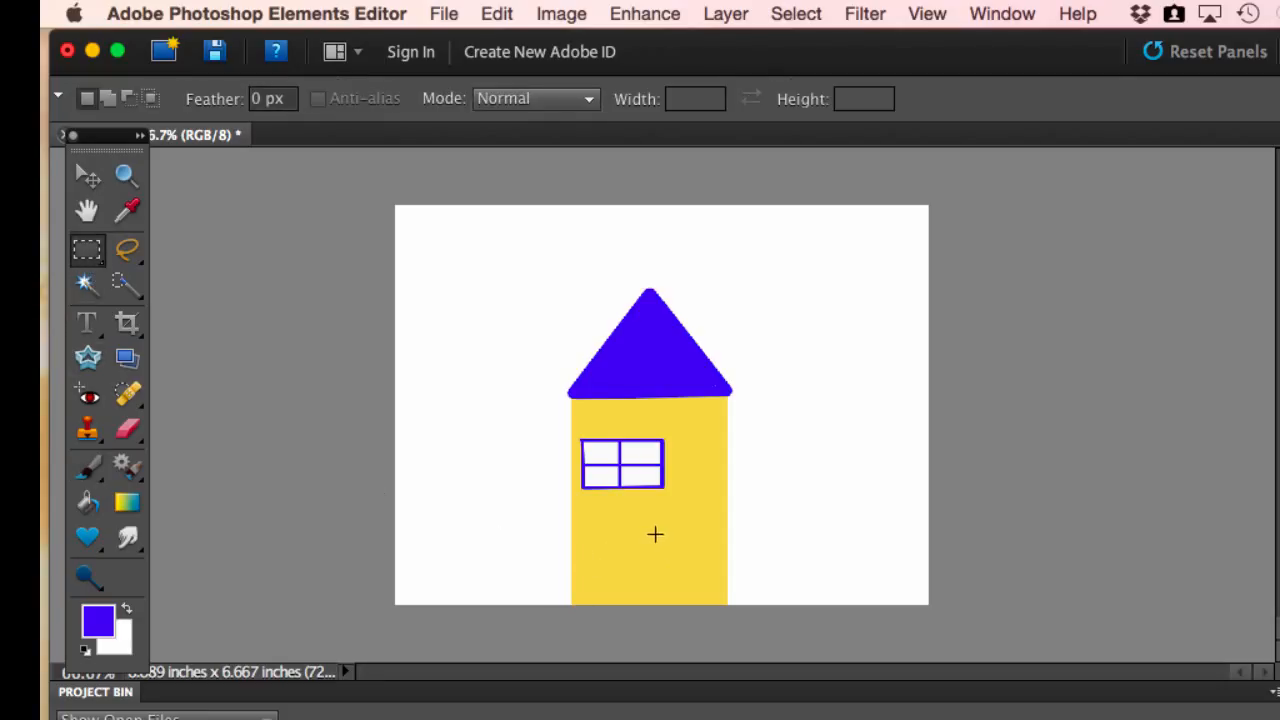
{"action": "left_click_drag", "start_coordinate": [655, 534], "coordinate": [704, 605]}
{"action": "left_click", "coordinate": [97, 622]}
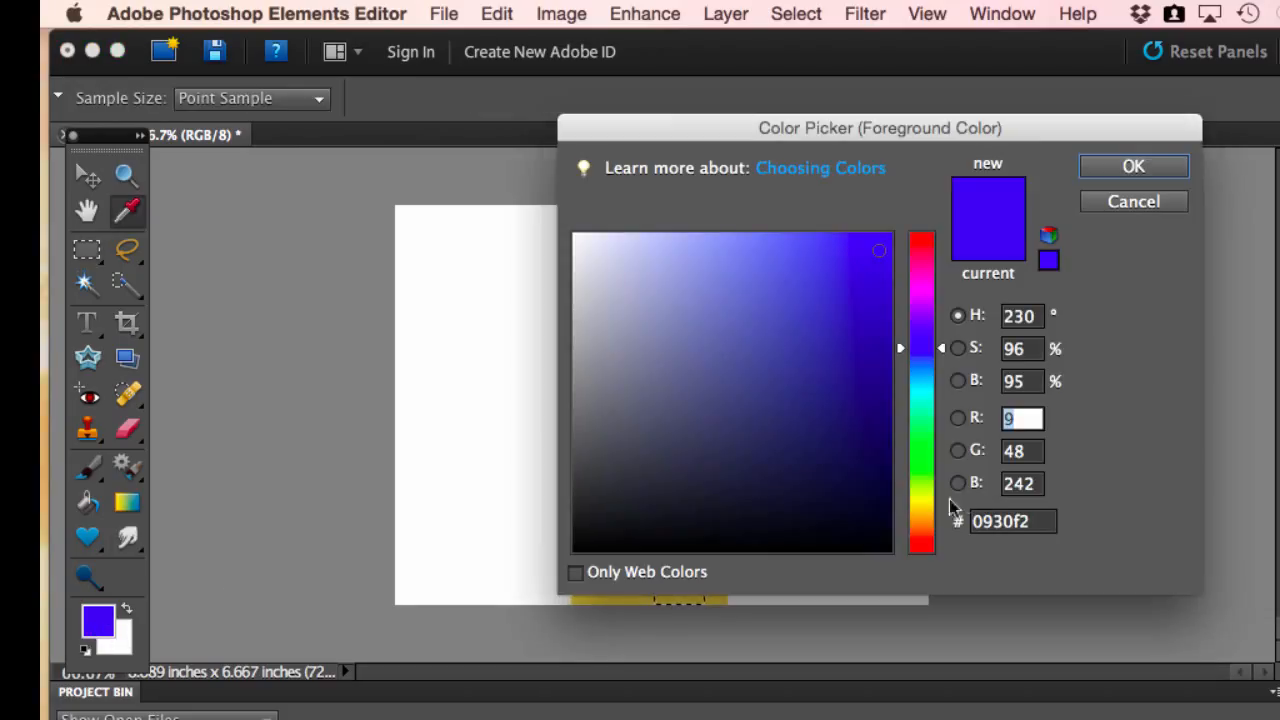
{"action": "left_click", "coordinate": [924, 465]}
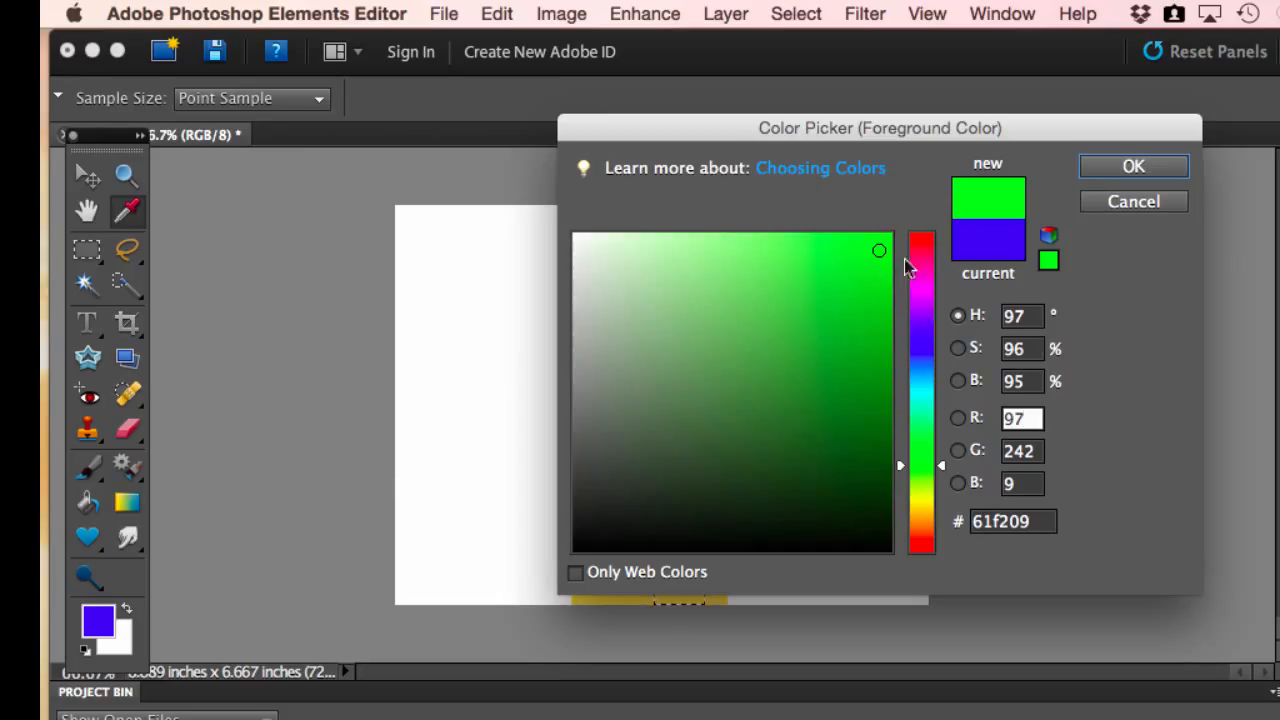
{"action": "left_click", "coordinate": [1114, 168]}
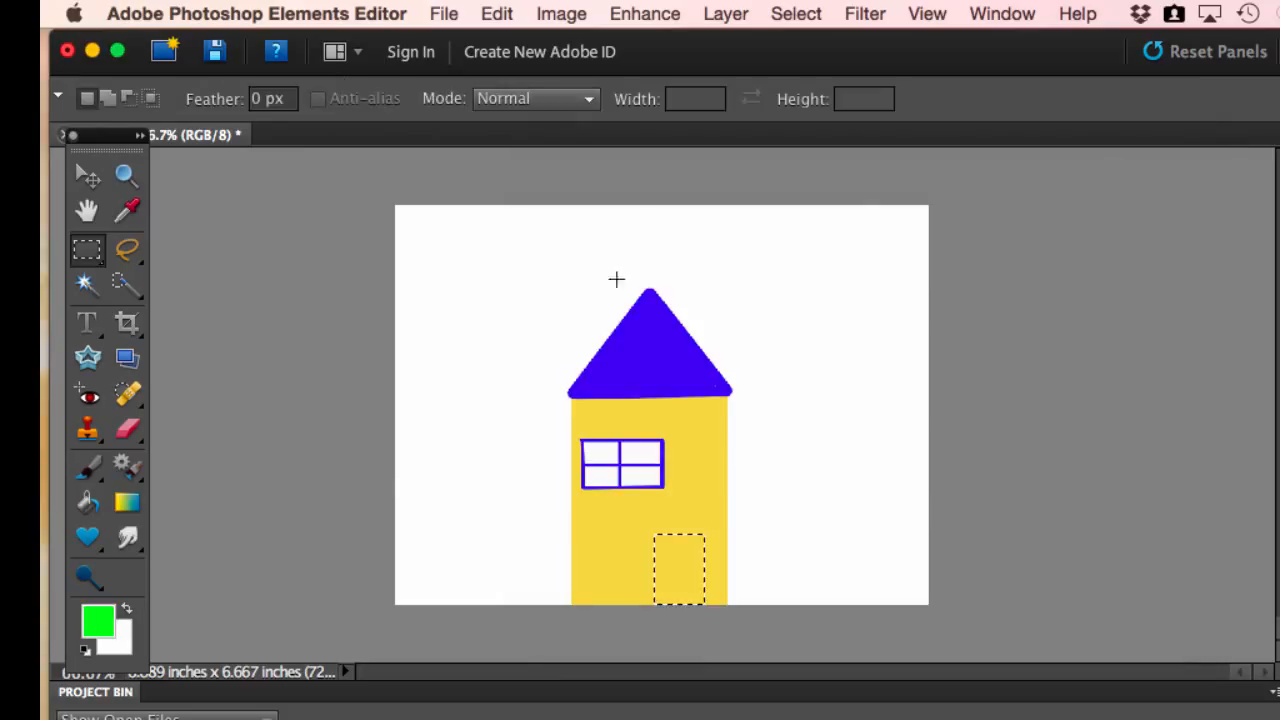
{"action": "left_click", "coordinate": [88, 504]}
{"action": "left_click", "coordinate": [655, 570]}
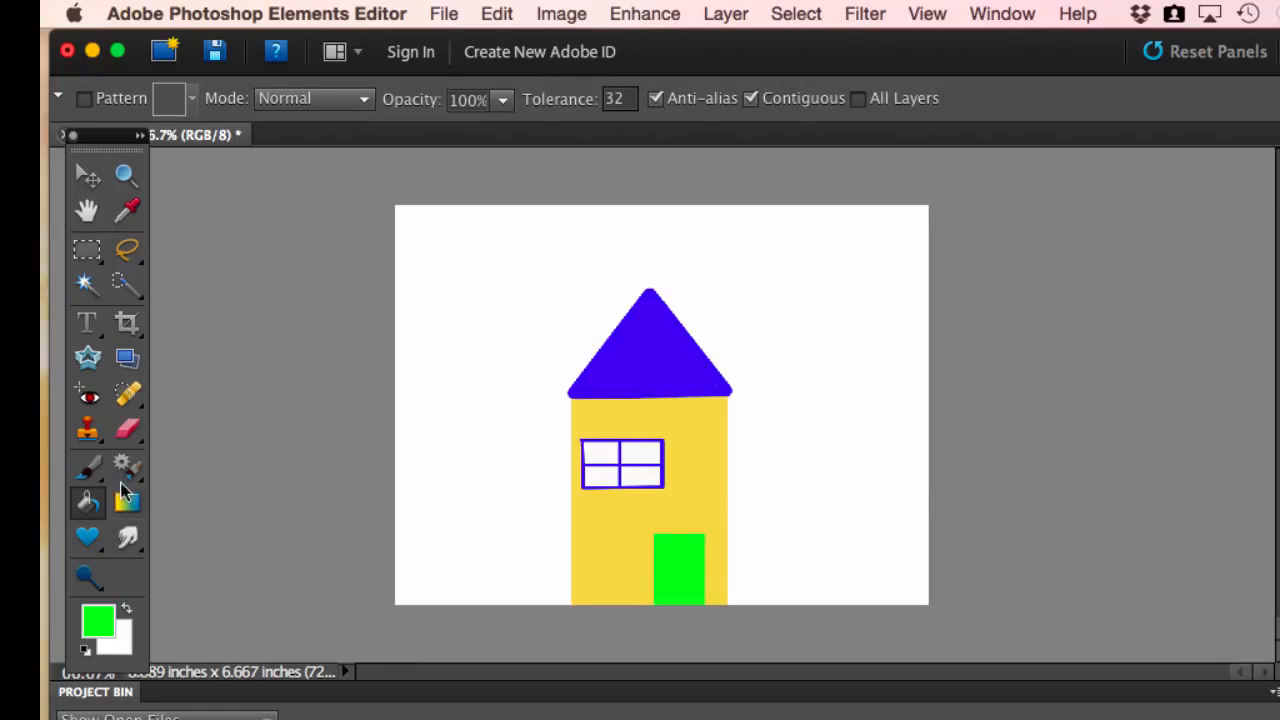
Paint a black doorknob near the green door's left edge with the hard 13 px brush from the Default Brushes set
{"action": "left_click", "coordinate": [88, 467]}
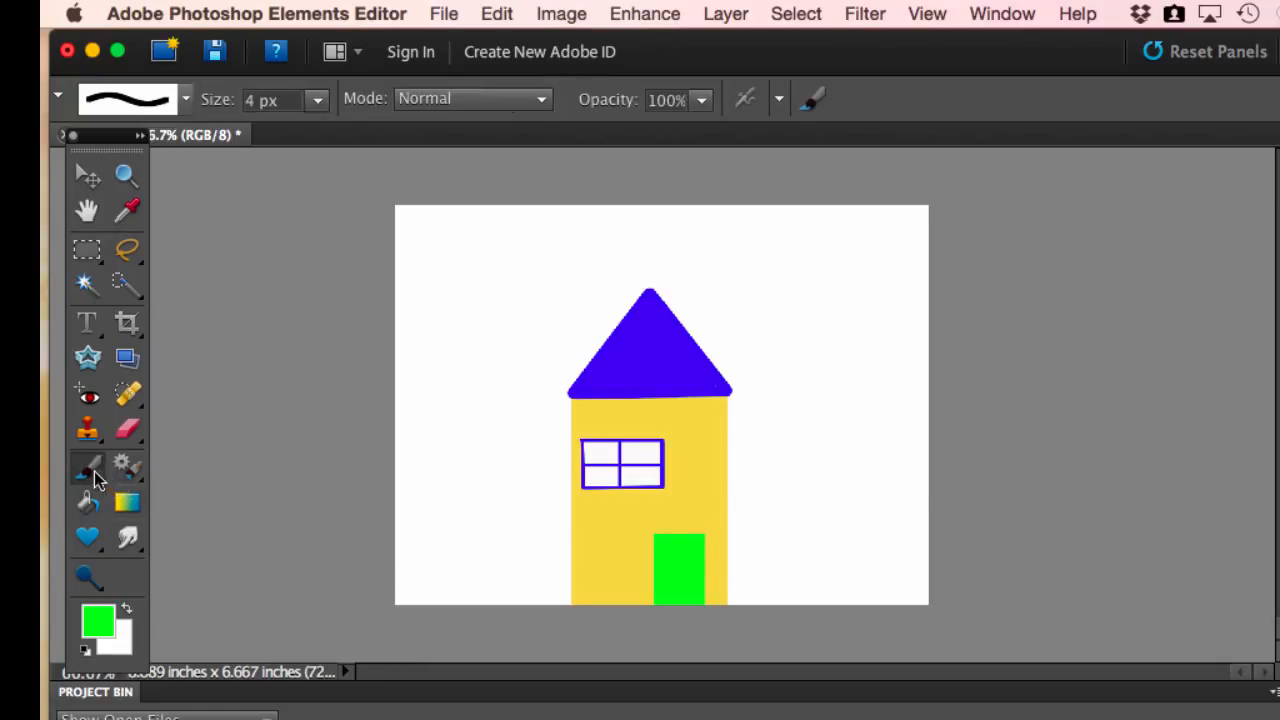
{"action": "left_click", "coordinate": [186, 98]}
{"action": "left_click", "coordinate": [216, 163]}
{"action": "mouse_move", "coordinate": [275, 20]}
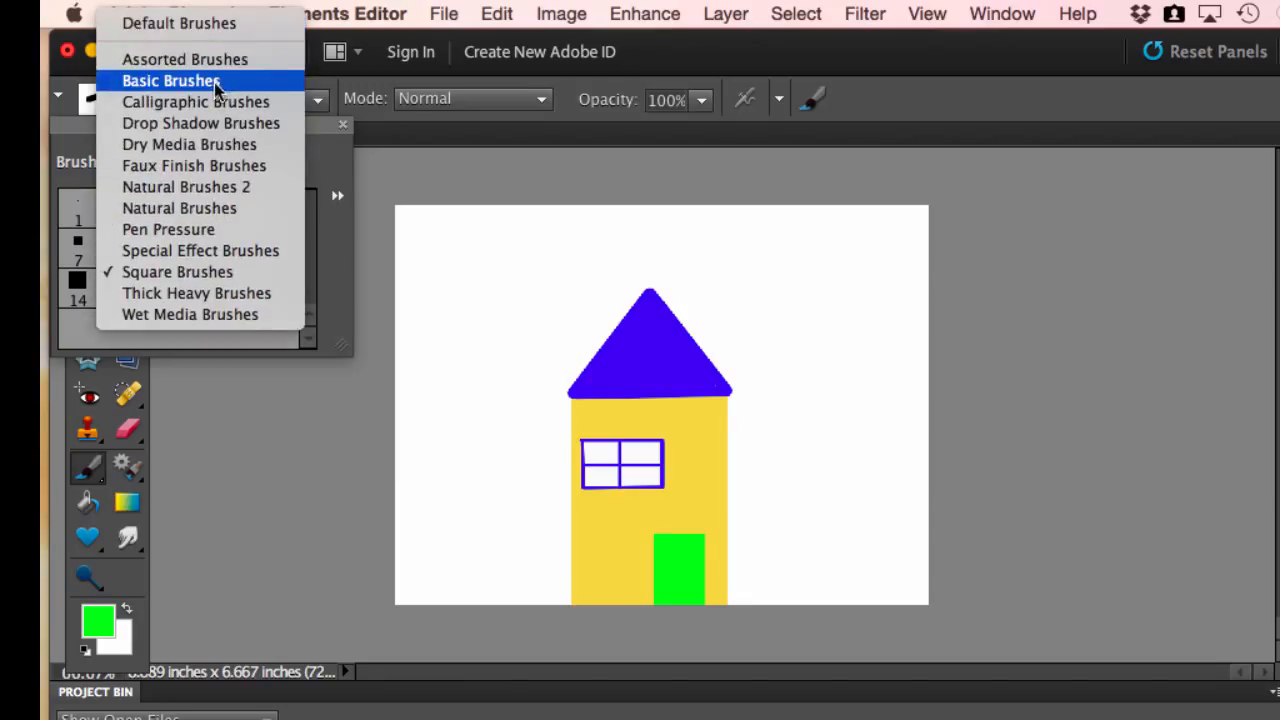
{"action": "left_click", "coordinate": [214, 24]}
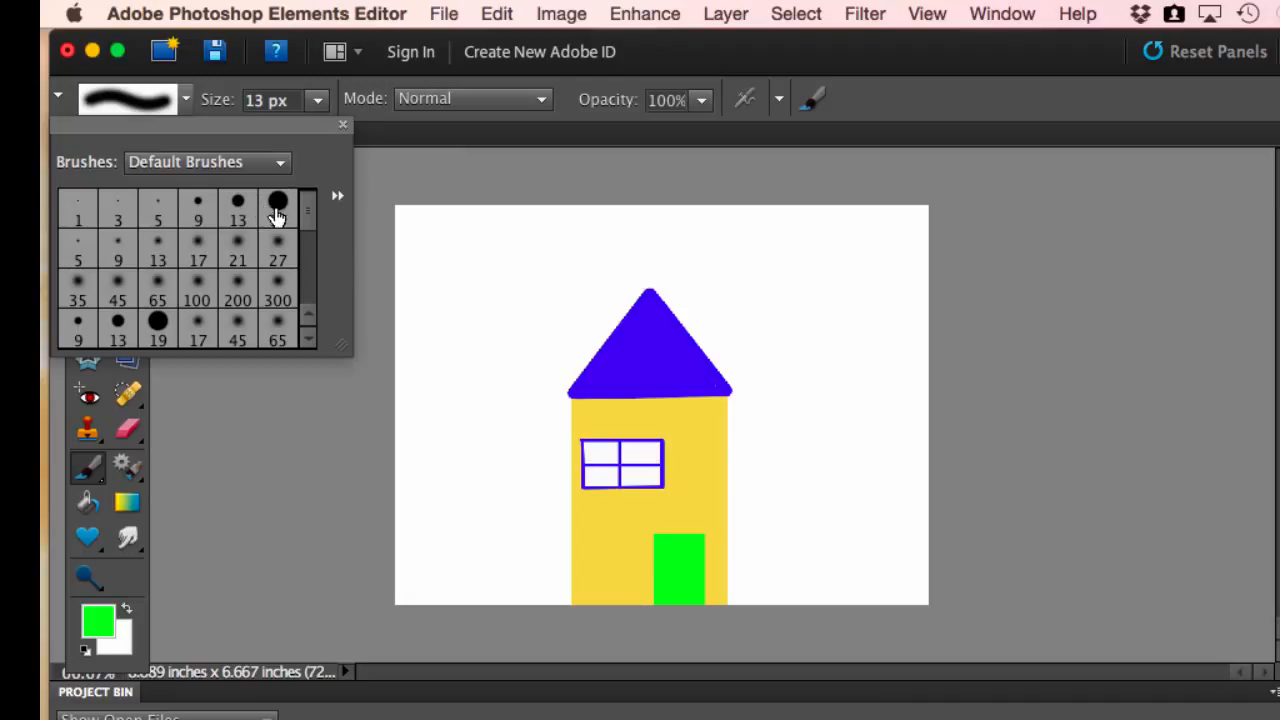
{"action": "left_click", "coordinate": [238, 213]}
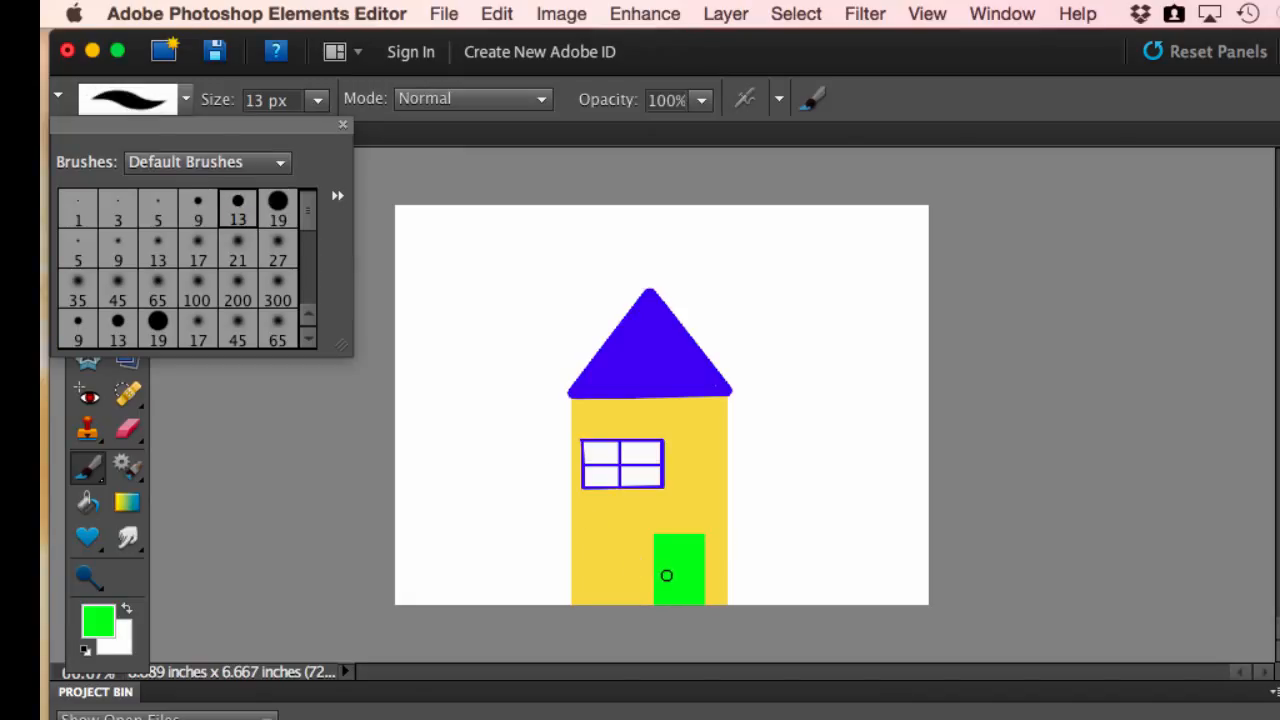
{"action": "left_click", "coordinate": [663, 575]}
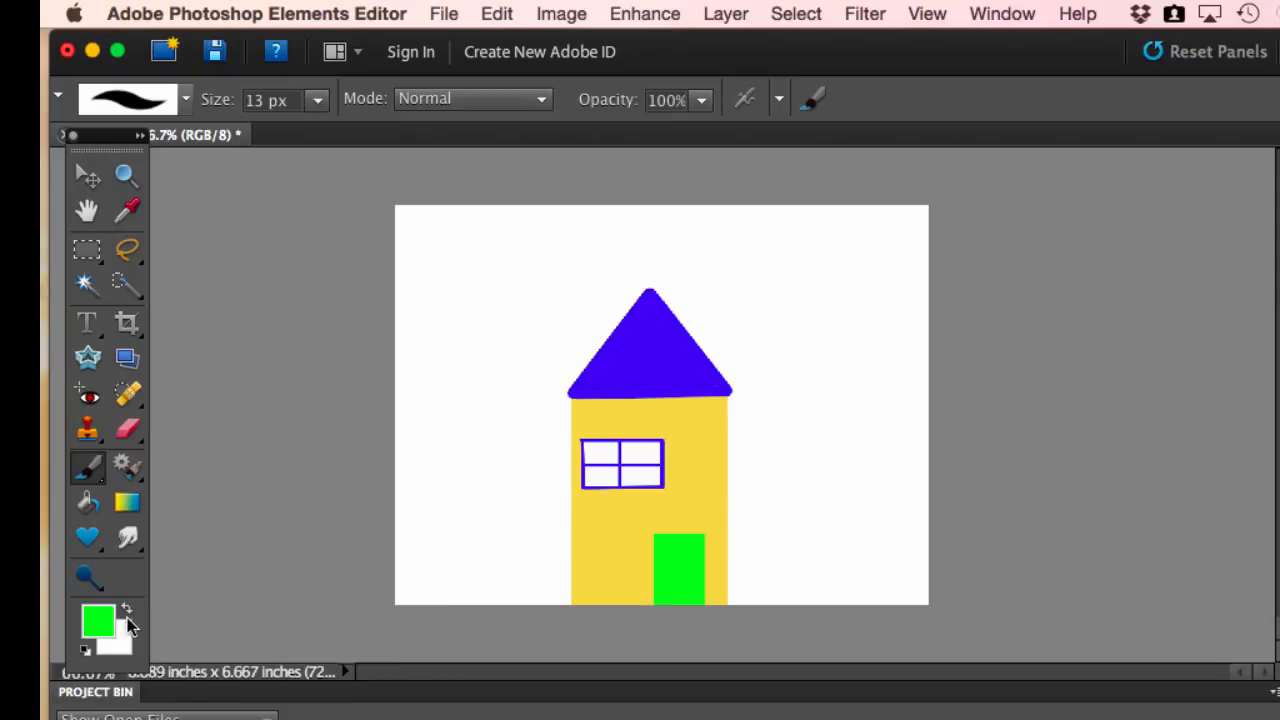
{"action": "left_click", "coordinate": [86, 652]}
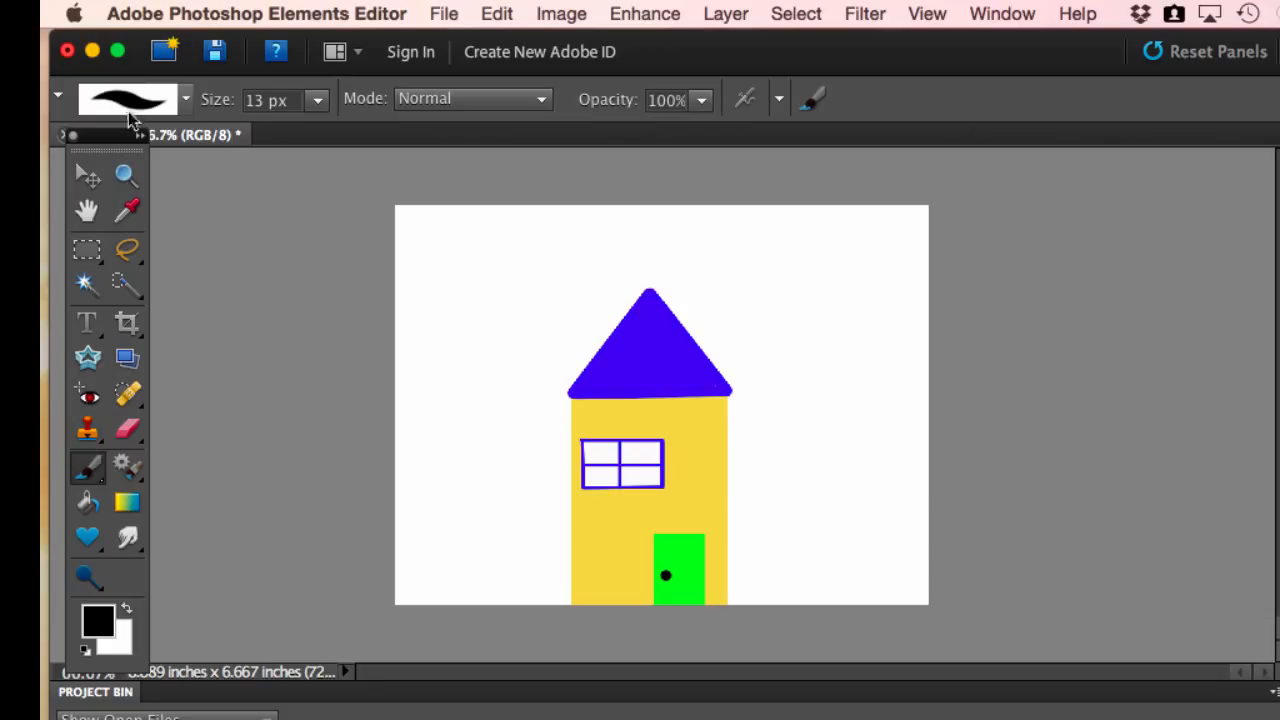
Choose the 48 px flower-shaped brush from the Special Effect Brushes set for the Brush tool
{"action": "left_click", "coordinate": [187, 98]}
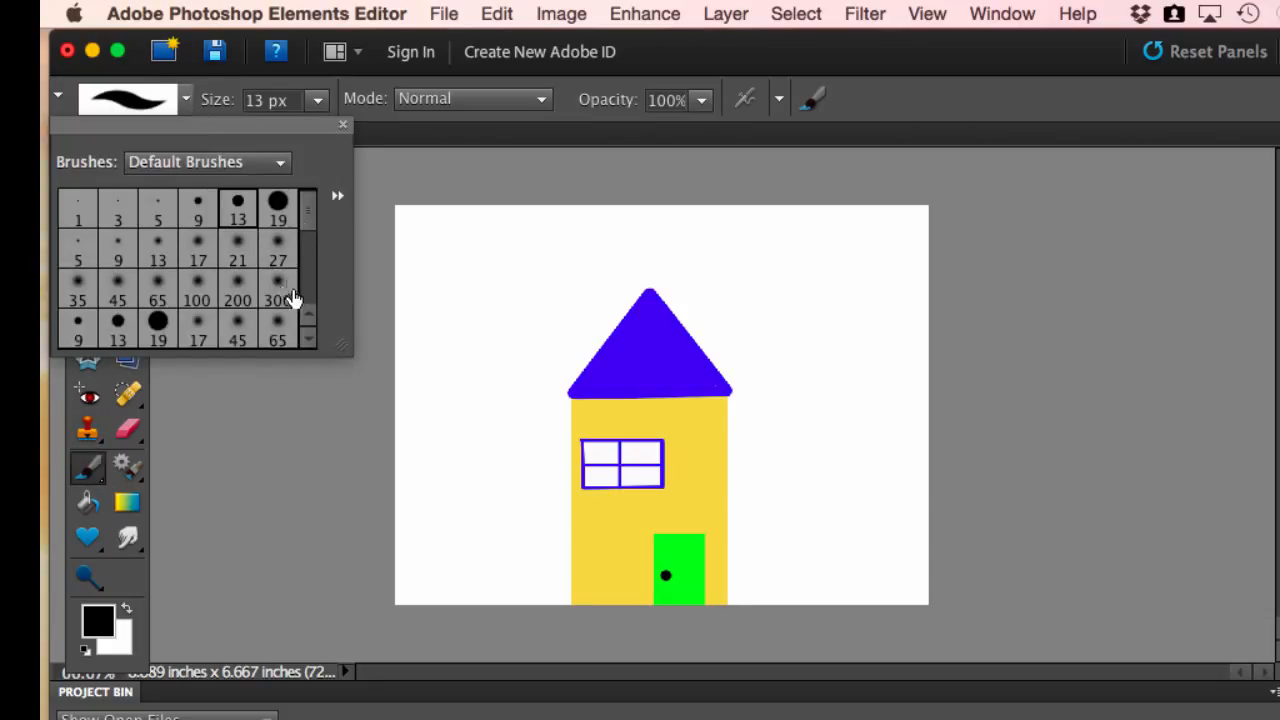
{"action": "left_click_drag", "start_coordinate": [309, 222], "coordinate": [299, 303]}
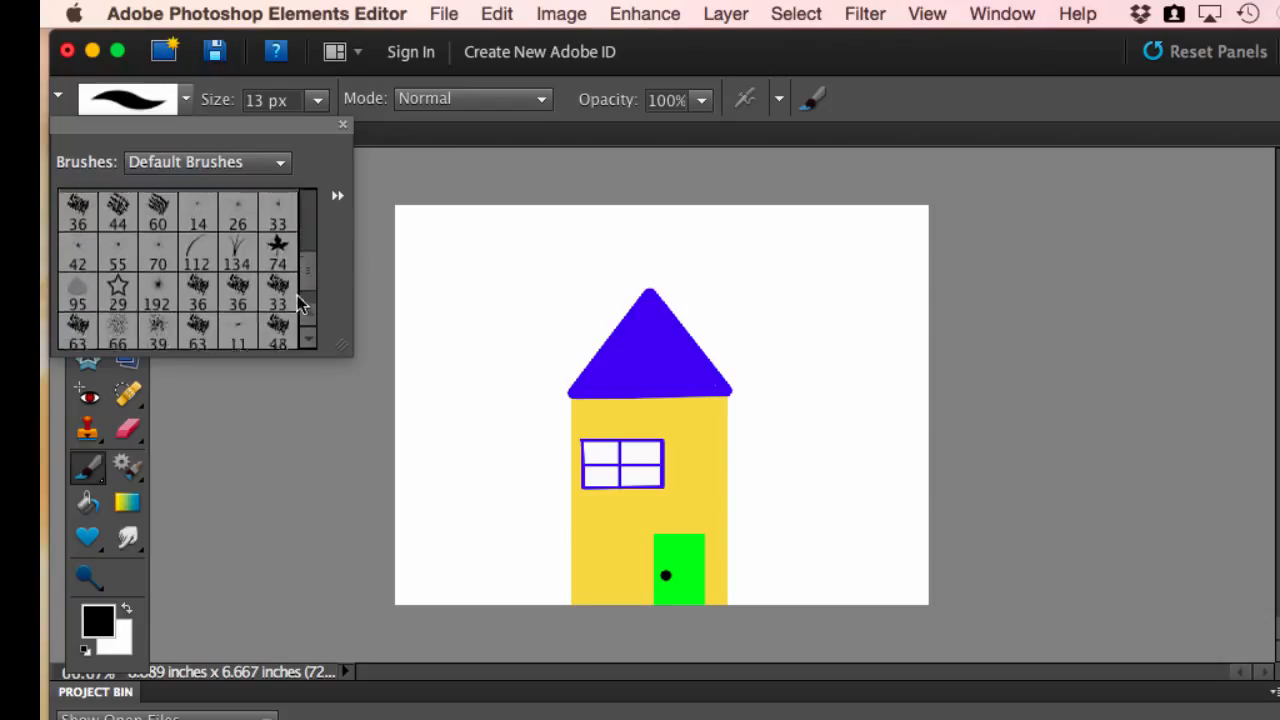
{"action": "scroll", "coordinate": [297, 295], "scroll_direction": "up", "scroll_amount": 5}
{"action": "left_click", "coordinate": [239, 161]}
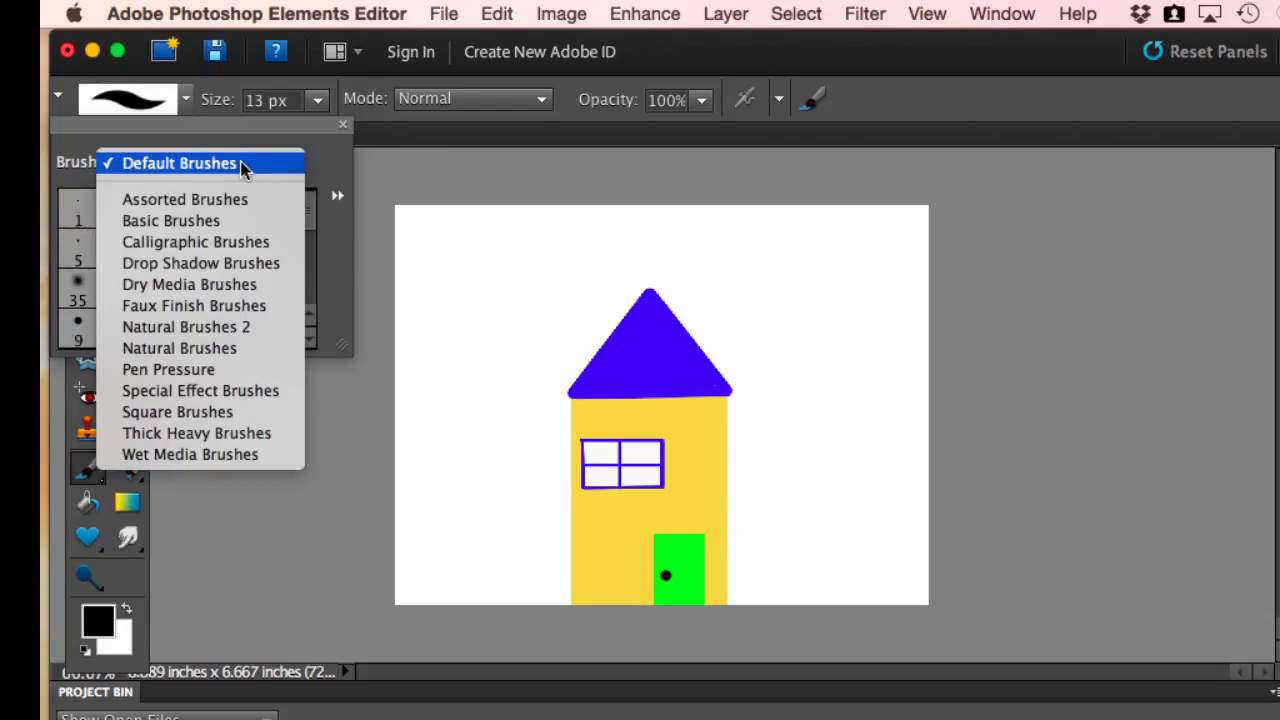
{"action": "left_click", "coordinate": [247, 391]}
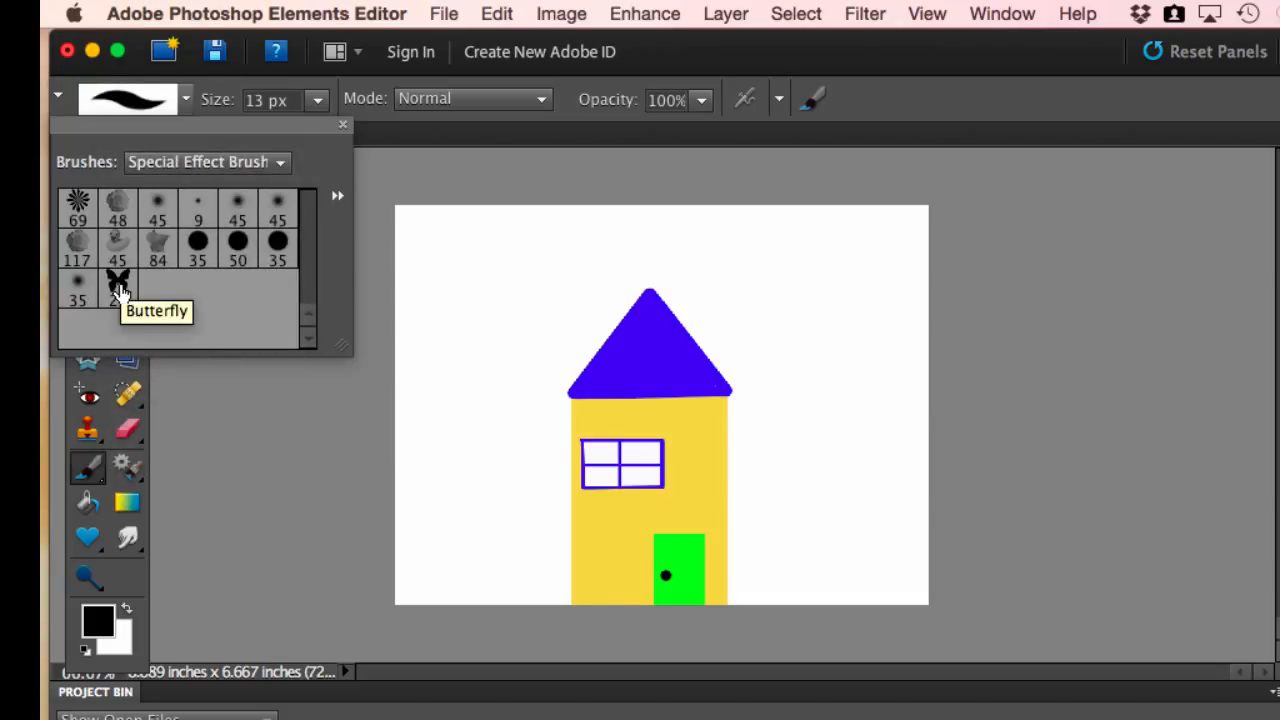
{"action": "left_click", "coordinate": [119, 210]}
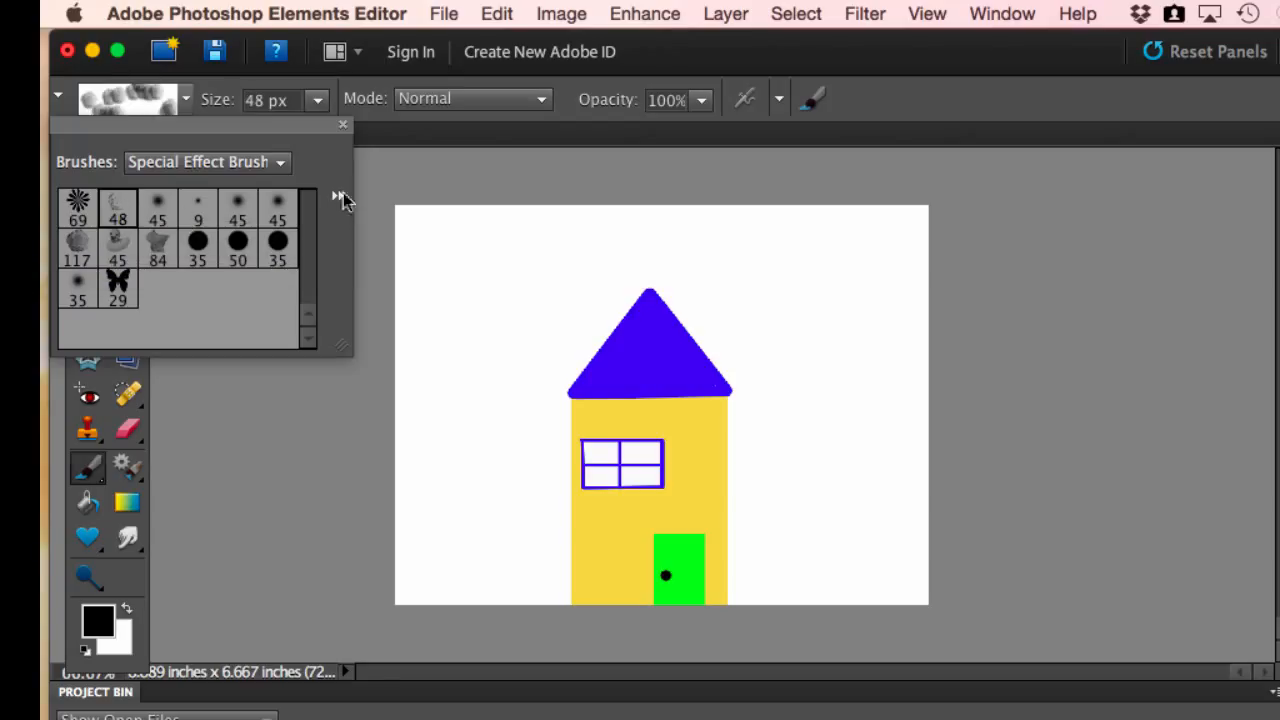
{"action": "left_click", "coordinate": [344, 128]}
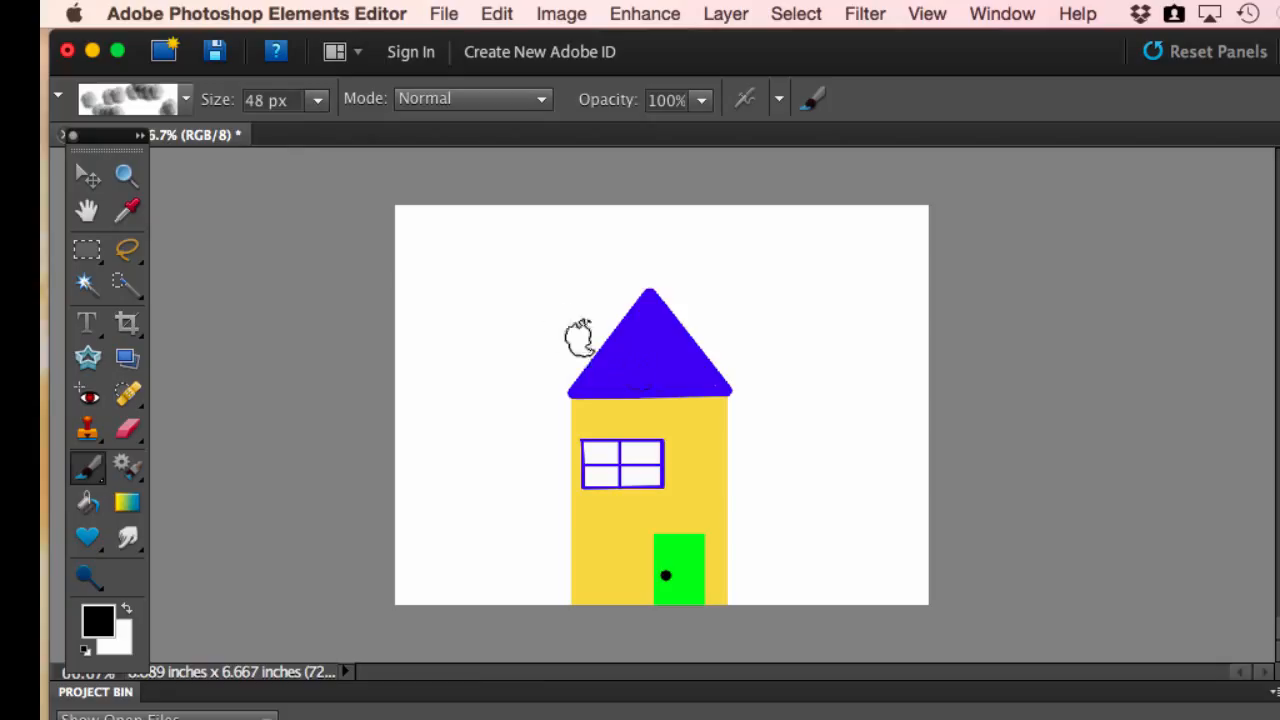
Try painting black cloud puffs across the white sky above the house, and undo the strokes
{"action": "left_click", "coordinate": [458, 249]}
{"action": "left_click_drag", "start_coordinate": [551, 249], "coordinate": [897, 300]}
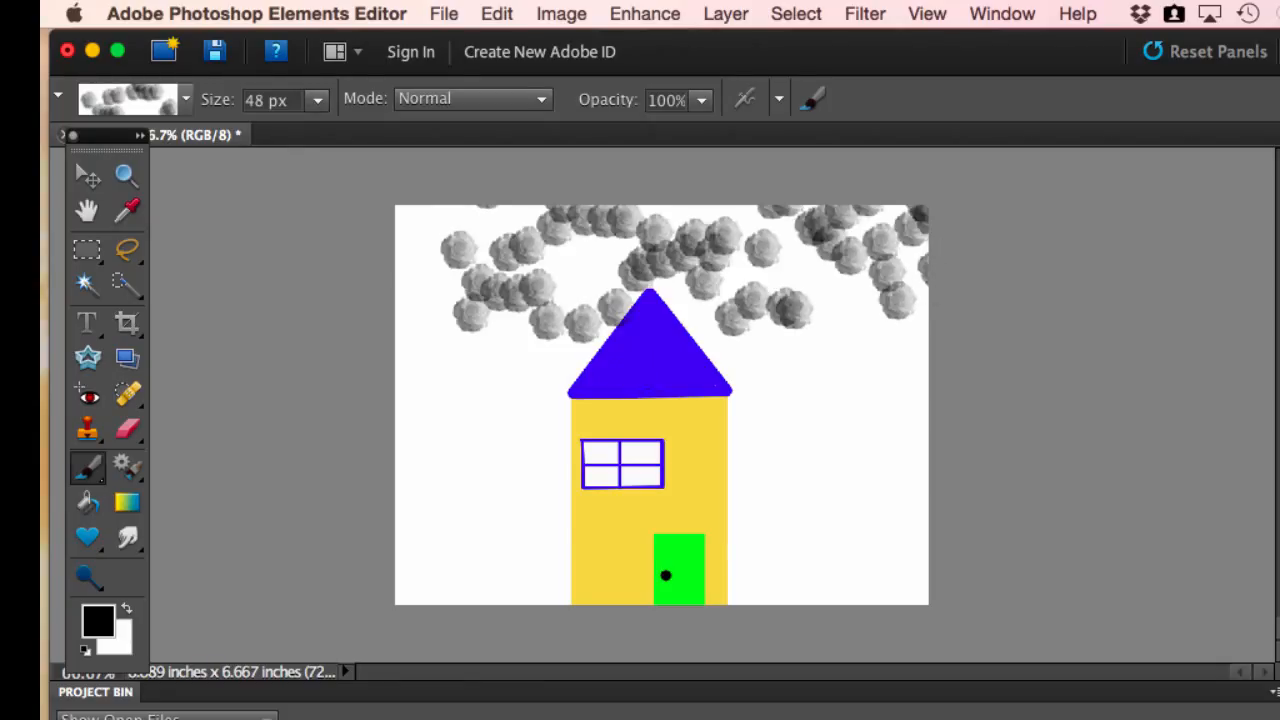
{"action": "key", "text": "super+z"}
{"action": "key", "text": "super+z"}
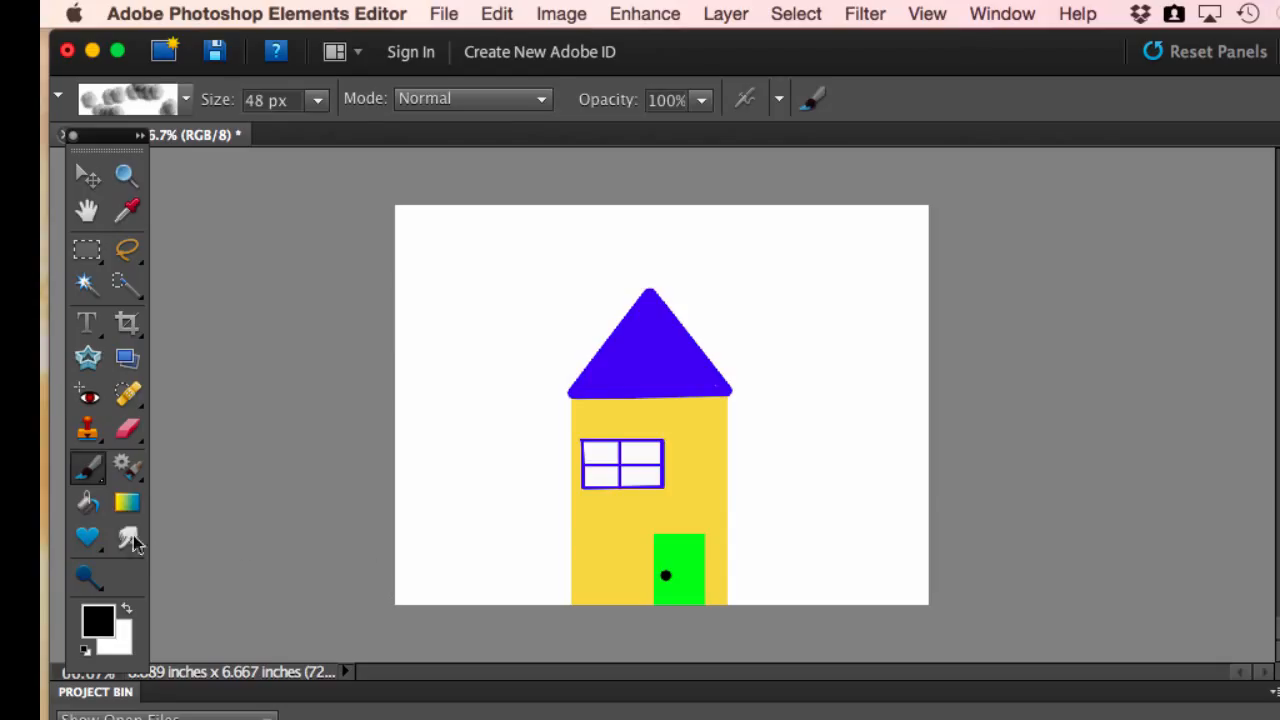
Fill the white background around the house with gray #6f6d6d using the Paint Bucket
{"action": "left_click", "coordinate": [88, 505]}
{"action": "left_click", "coordinate": [98, 621]}
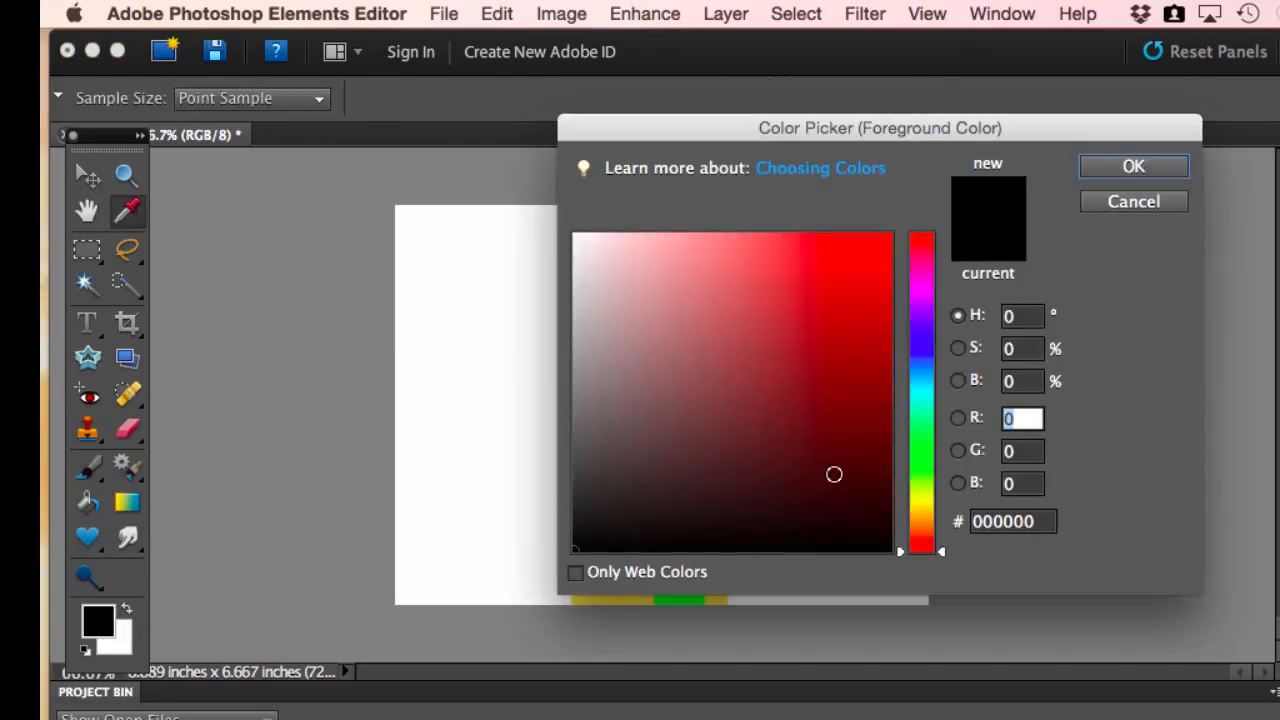
{"action": "left_click", "coordinate": [577, 411]}
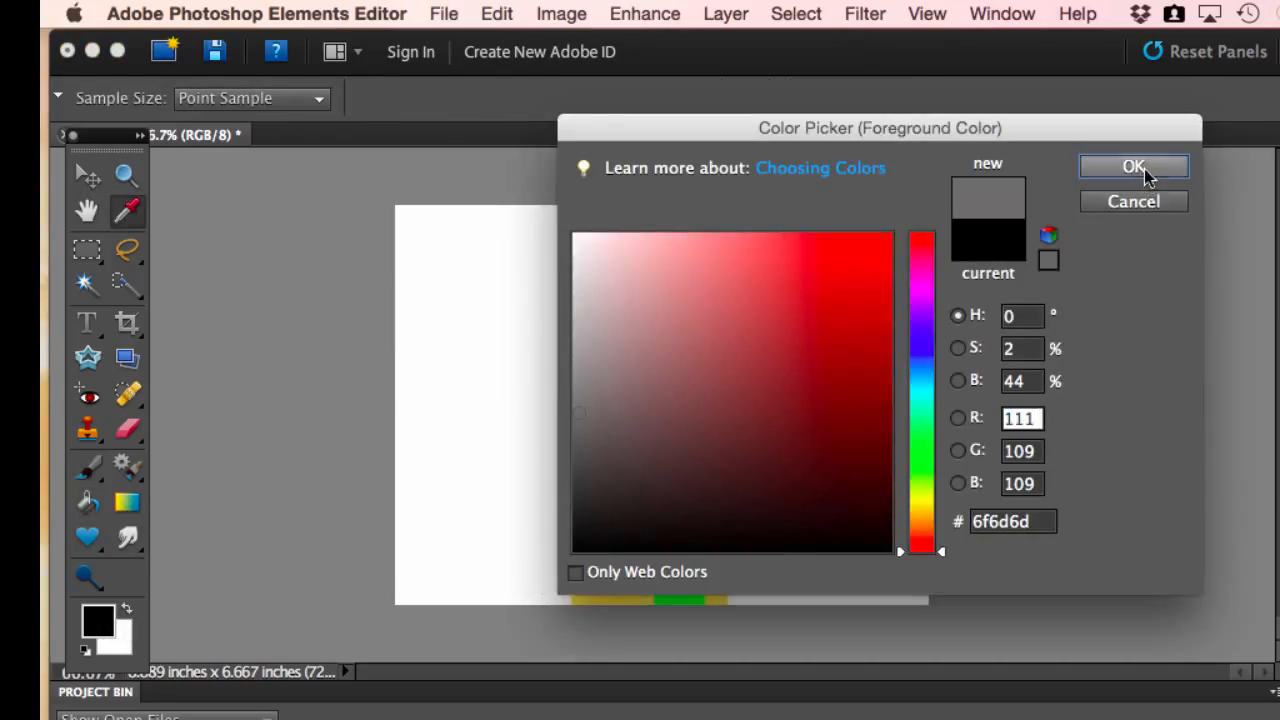
{"action": "left_click", "coordinate": [1134, 167]}
{"action": "left_click", "coordinate": [483, 280]}
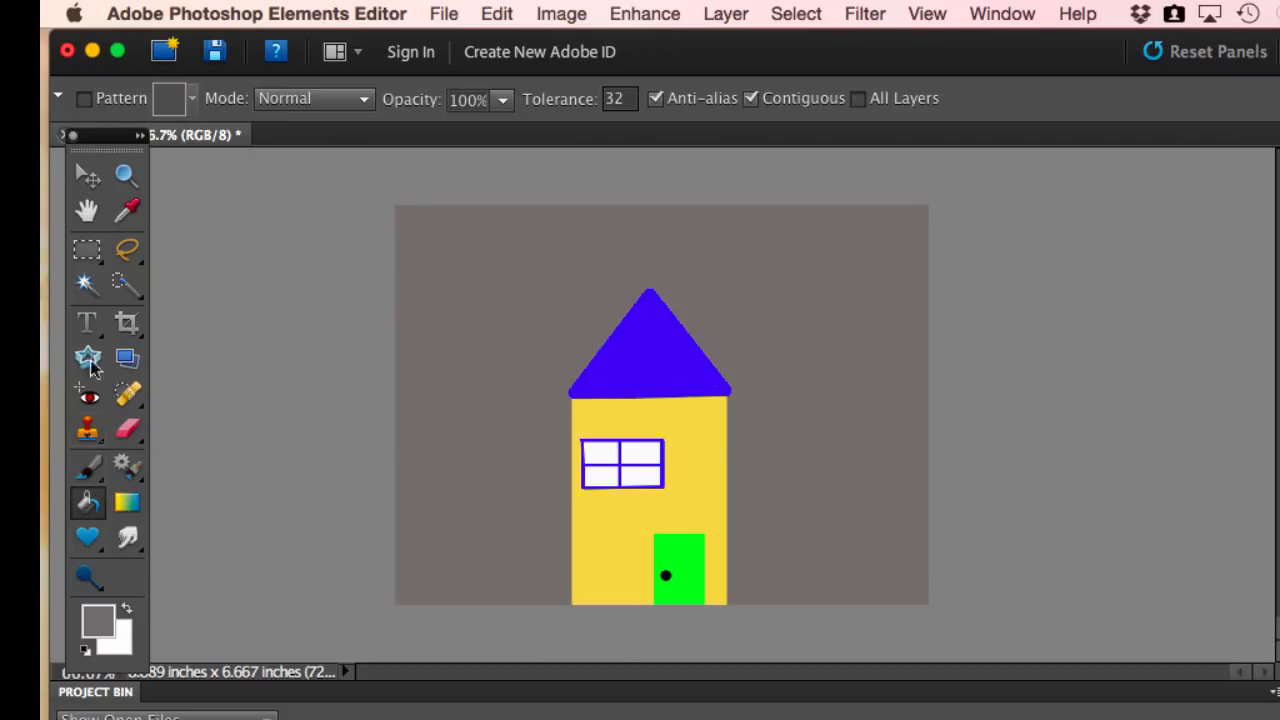
Pick a near-black gray foreground color and paint dark cloud puffs with the 48 px brush across the sky and around the roof
{"action": "left_click", "coordinate": [88, 468]}
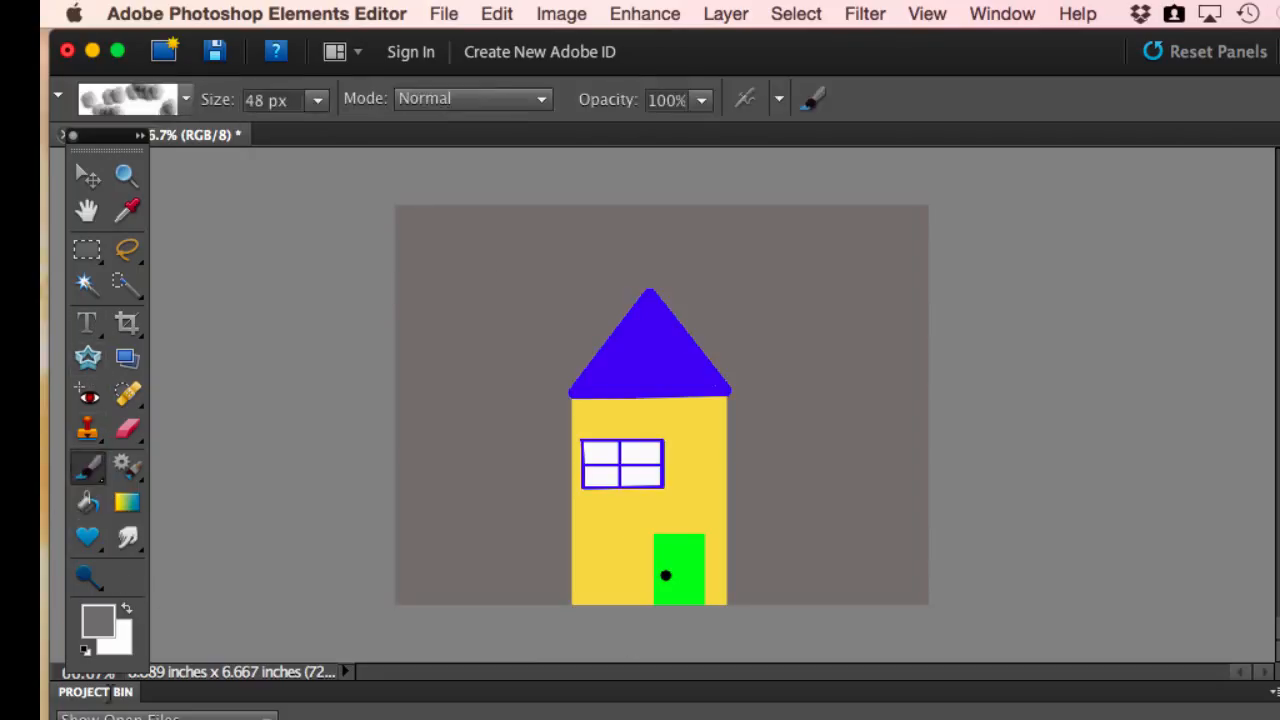
{"action": "left_click", "coordinate": [87, 650]}
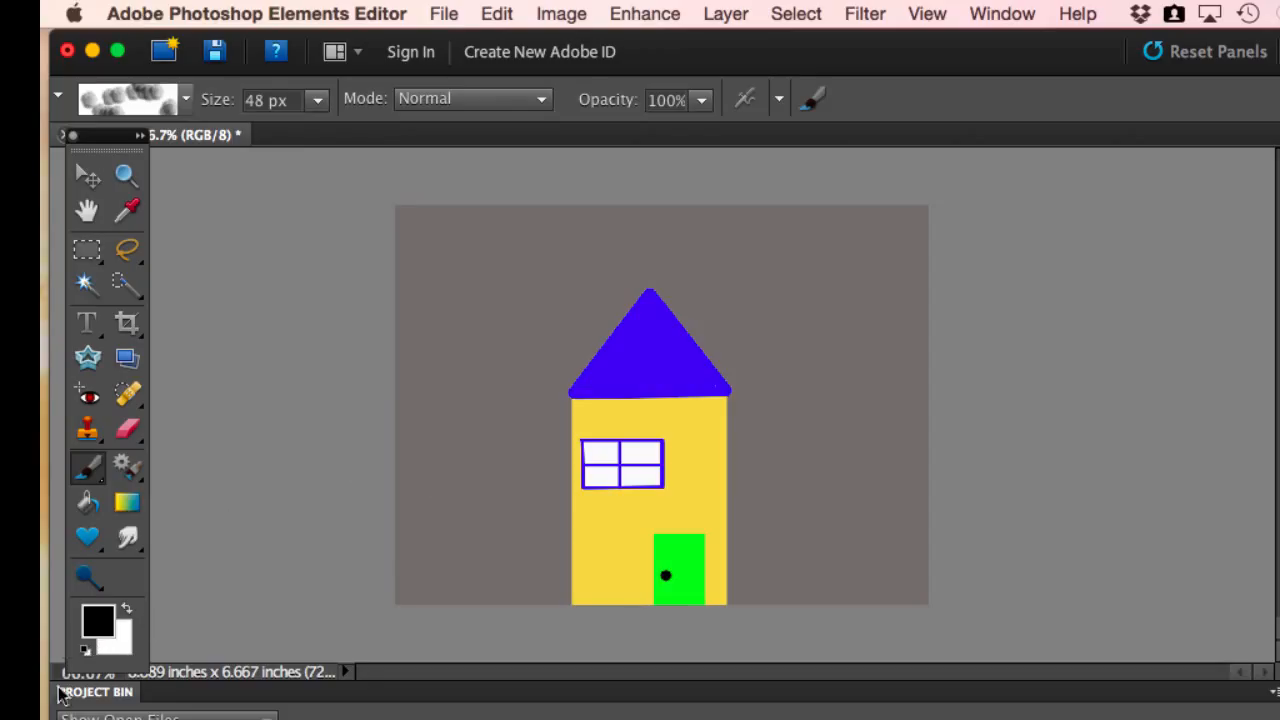
{"action": "left_click", "coordinate": [96, 622]}
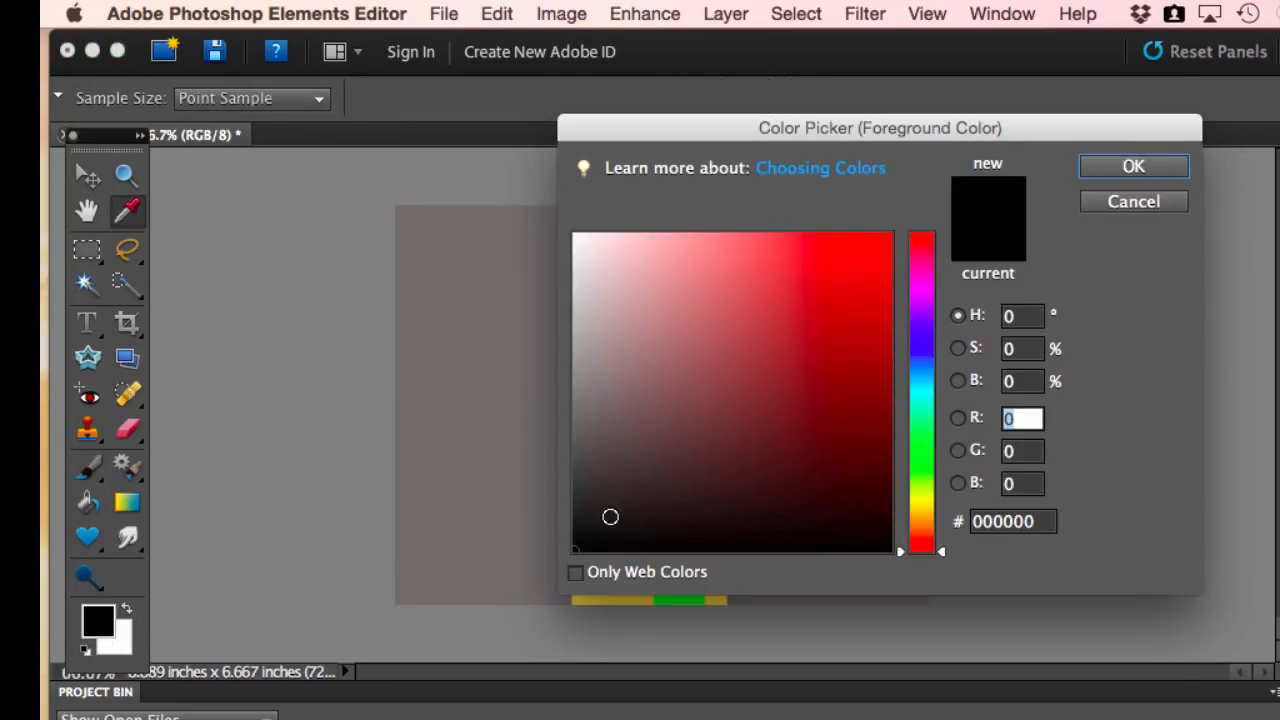
{"action": "left_click", "coordinate": [589, 514]}
{"action": "left_click", "coordinate": [1133, 166]}
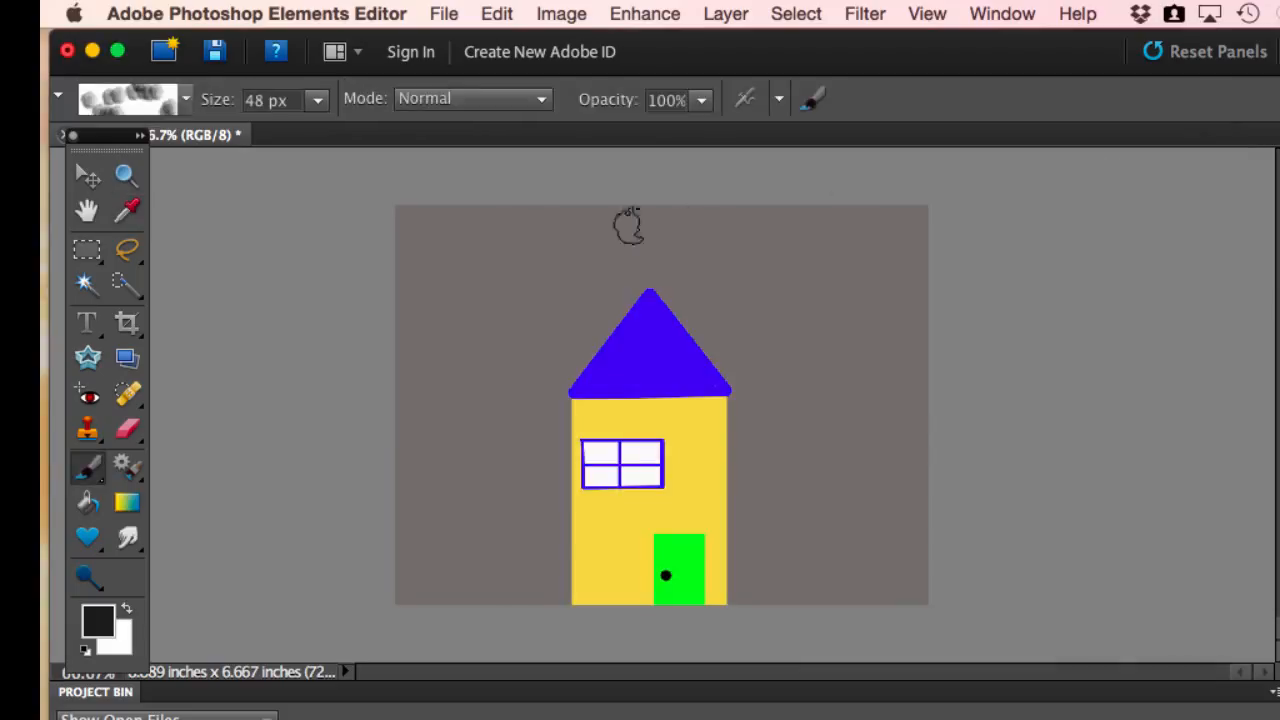
{"action": "mouse_move", "coordinate": [446, 280]}
{"action": "left_mouse_down"}
{"action": "mouse_move", "coordinate": [780, 289]}
{"action": "mouse_move", "coordinate": [745, 365]}
{"action": "left_mouse_up"}
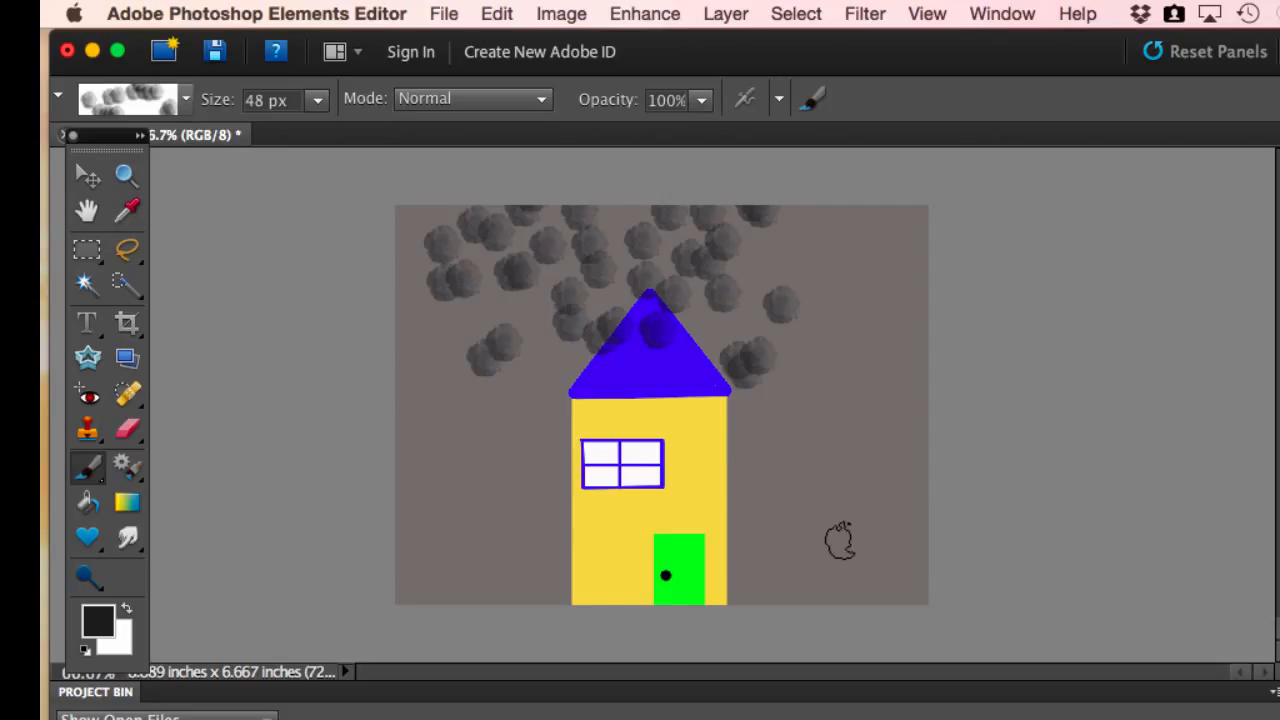
Save the drawing as House.psd in the Documents folder
{"action": "left_click", "coordinate": [443, 14]}
{"action": "left_click", "coordinate": [481, 202]}
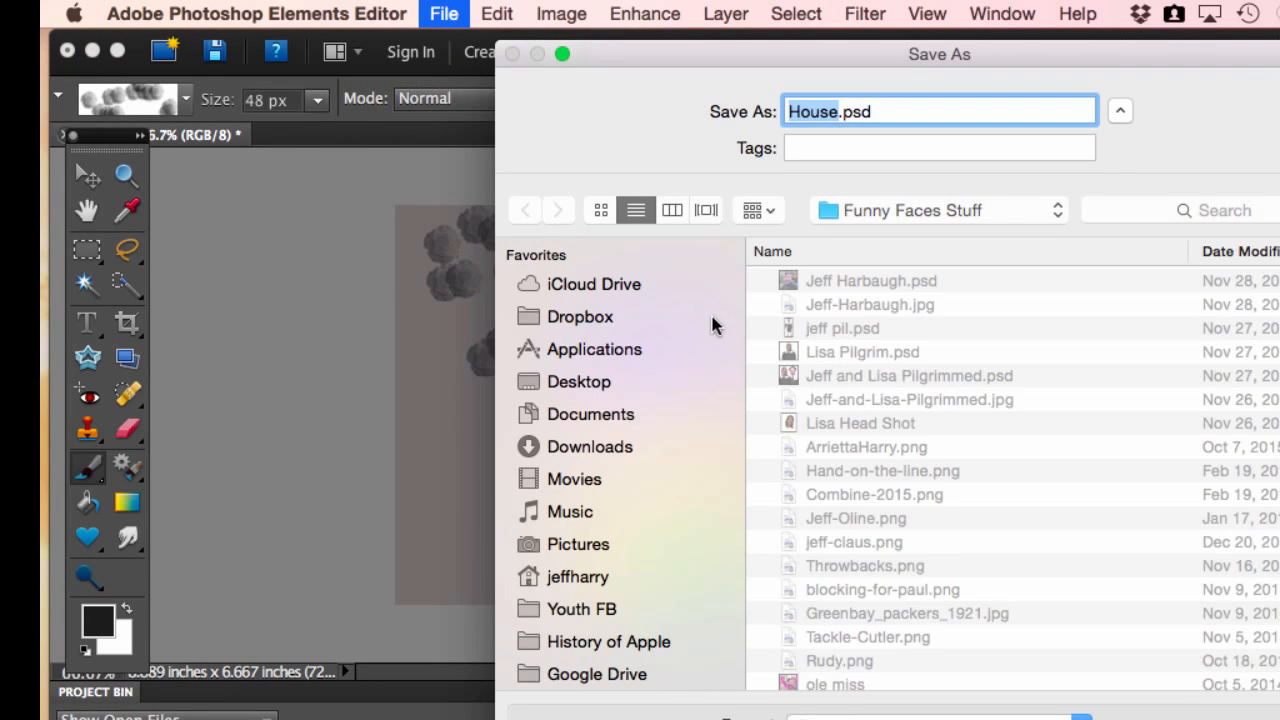
{"action": "left_click", "coordinate": [580, 413]}
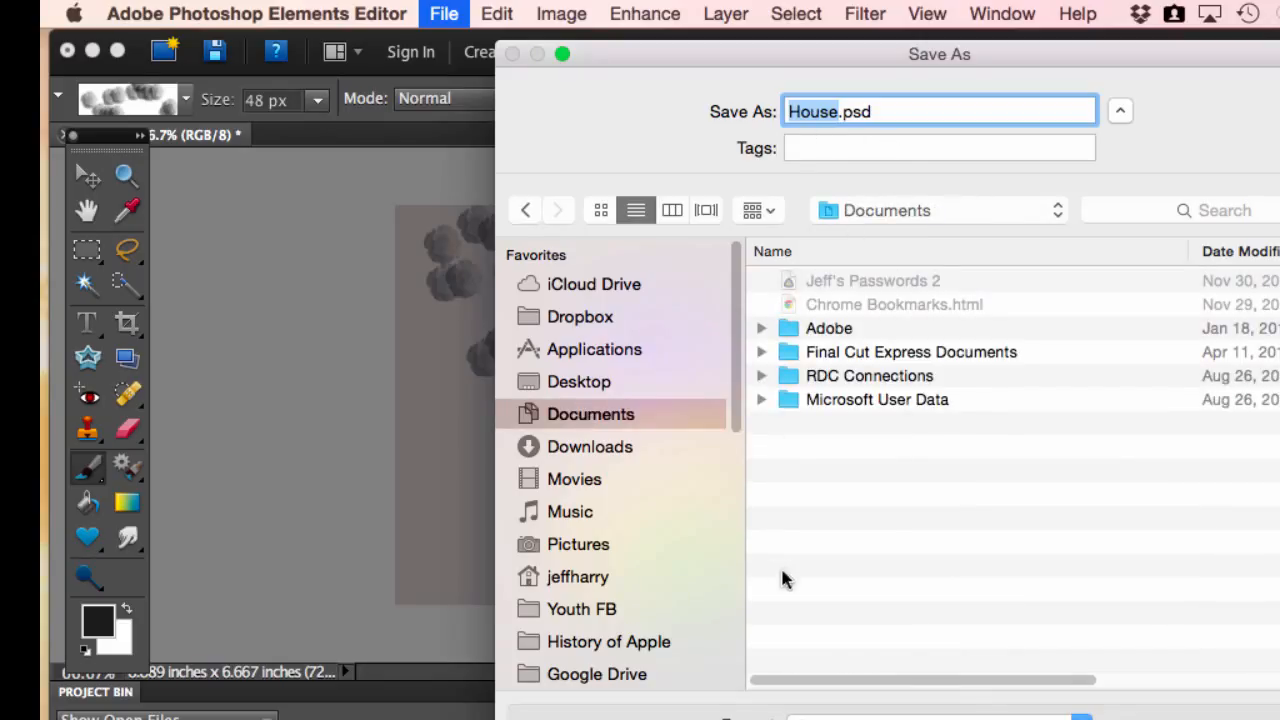
{"action": "key", "text": "Return"}
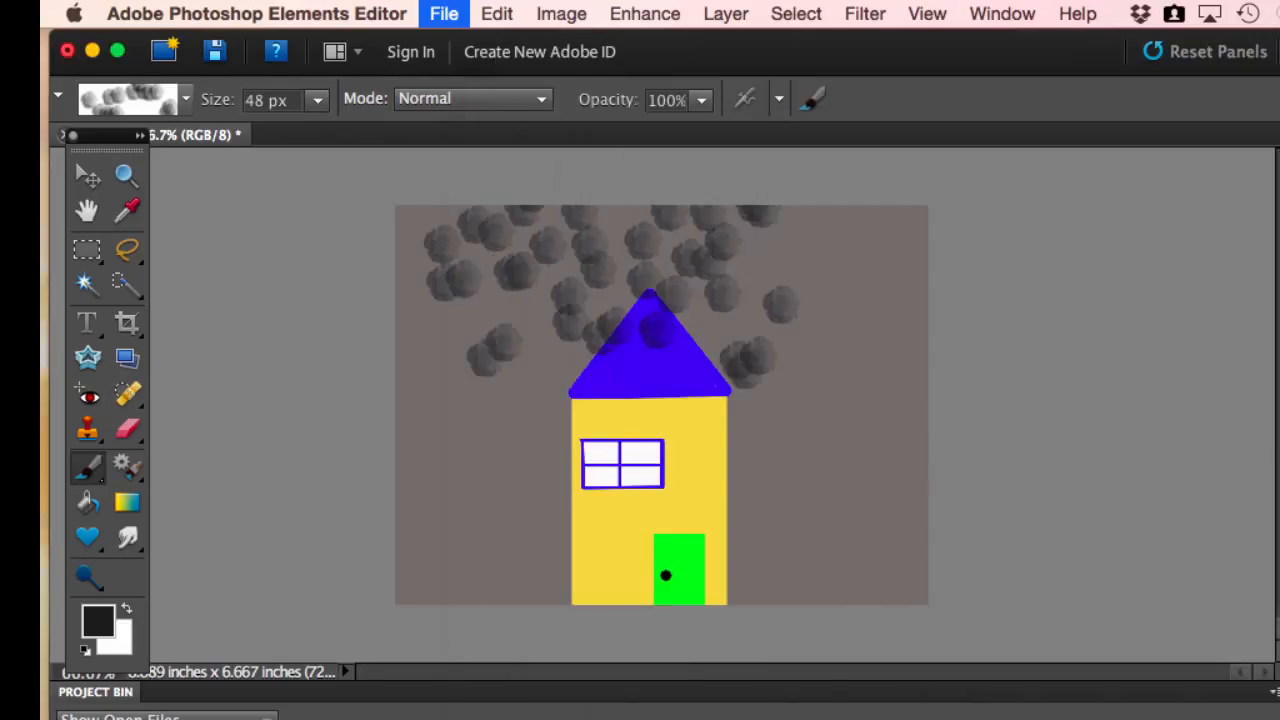